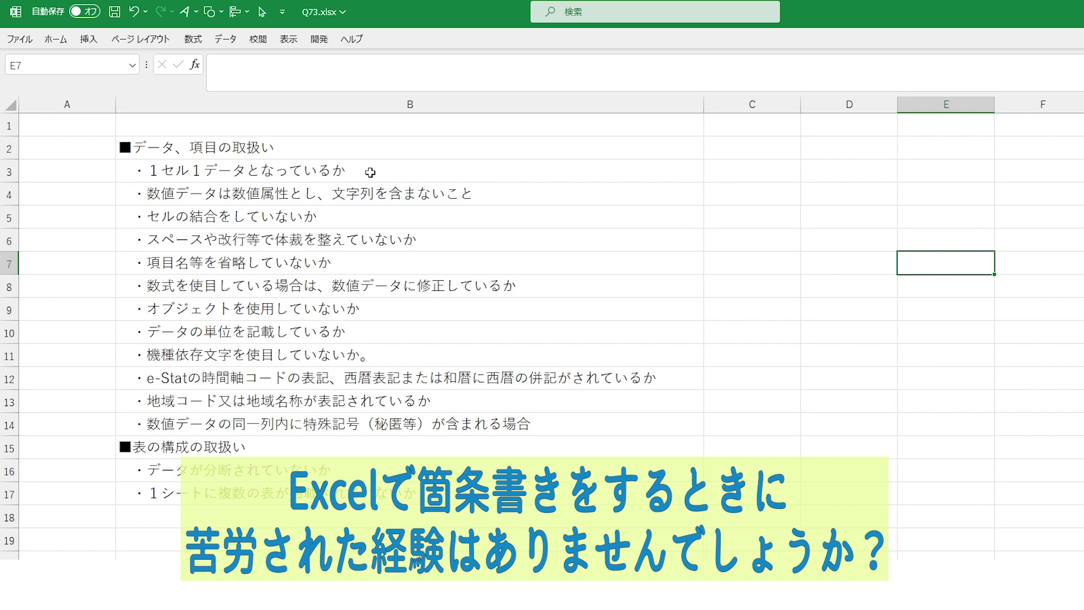
# Step: Check the heading in B2 and the first two checklist items in B3 and B4
pyautogui.click(302, 148)
pyautogui.click(159, 174)
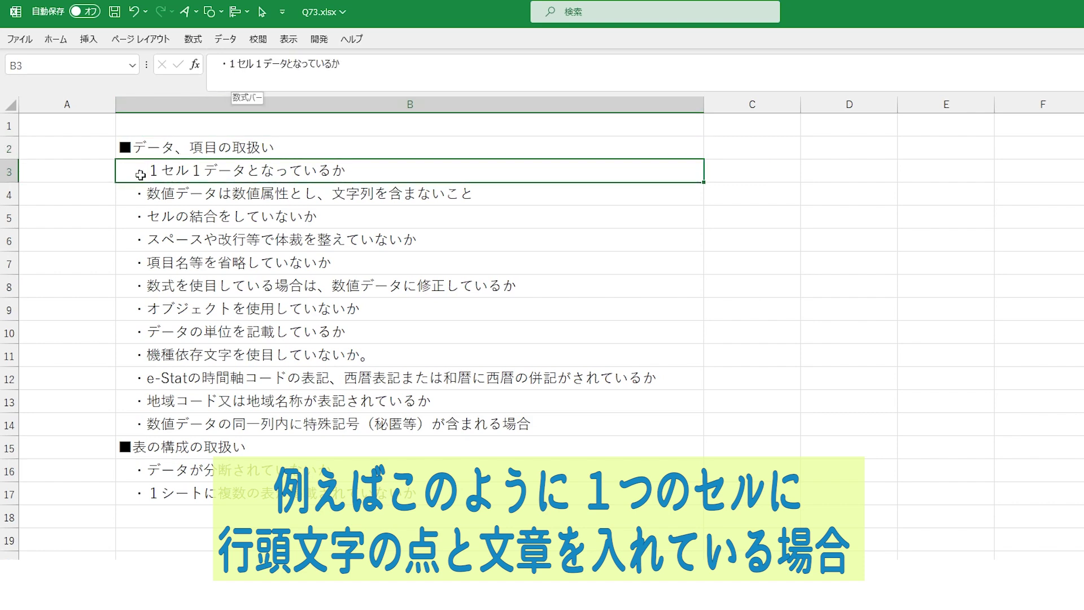
pyautogui.click(144, 198)
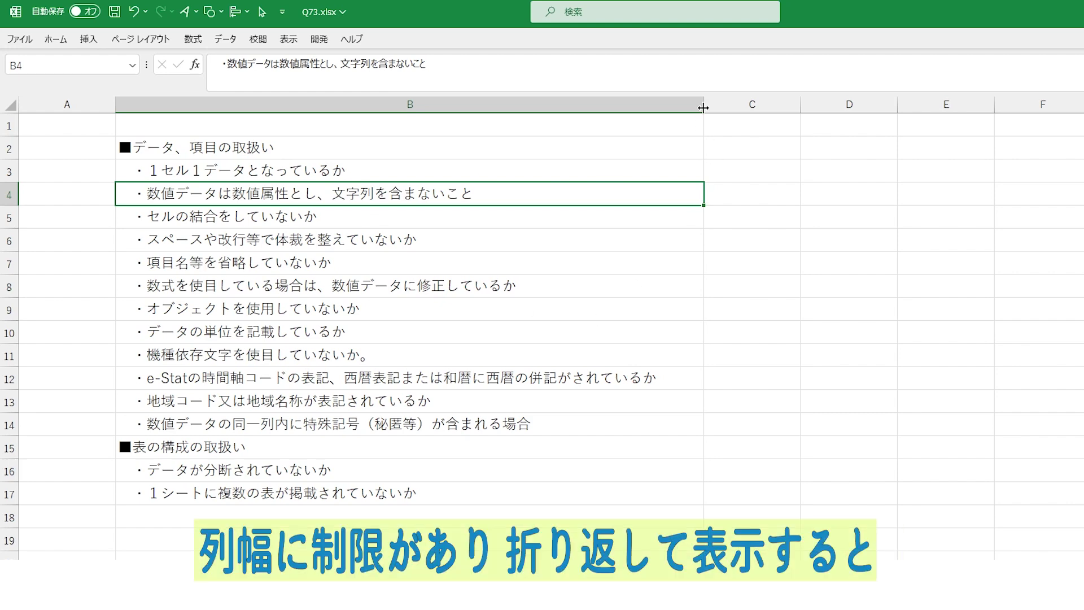
# Step: Narrow column B and apply Wrap Text to the whole column
pyautogui.moveTo(704, 104); pyautogui.dragTo(407, 148)
pyautogui.click(261, 104)
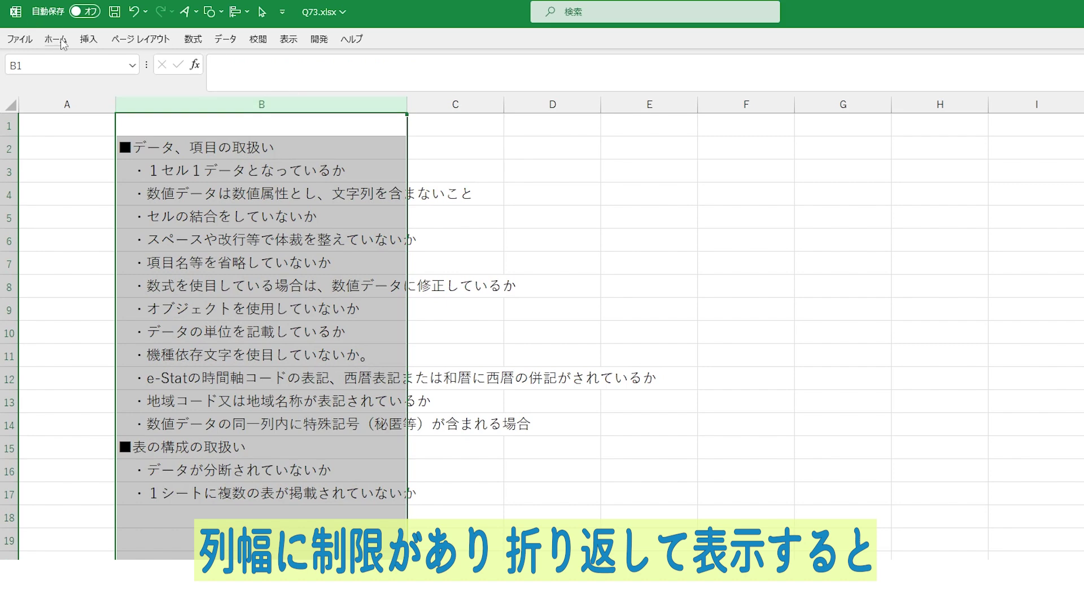
pyautogui.click(55, 38)
pyautogui.click(516, 73)
pyautogui.click(460, 239)
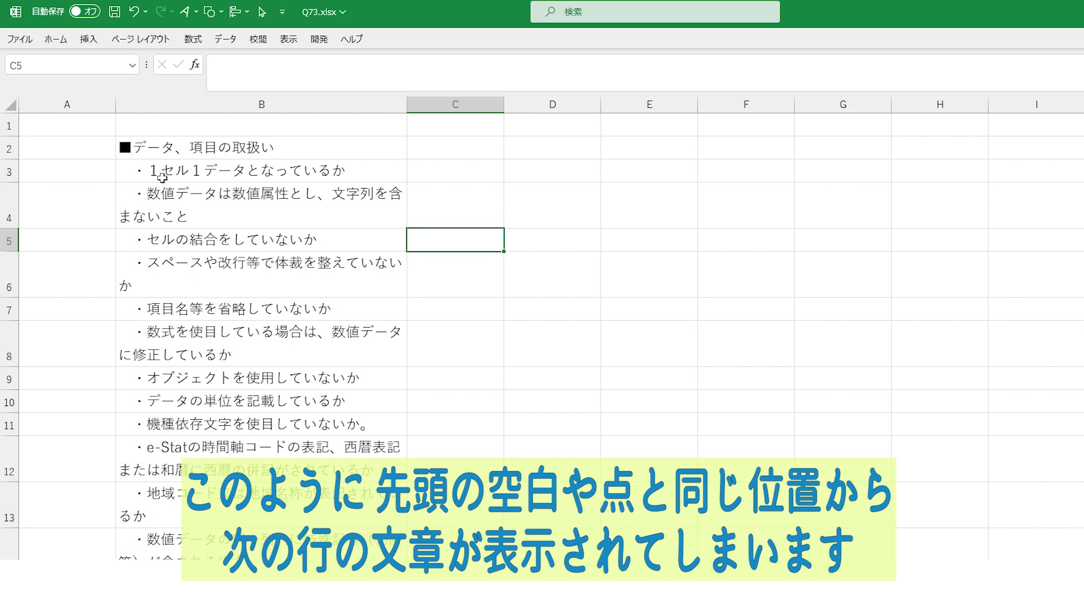
# Step: Insert an Alt+Enter line break into the second checklist item in B4
pyautogui.doubleClick(388, 194)
pyautogui.hotkey('alt', 'Return')
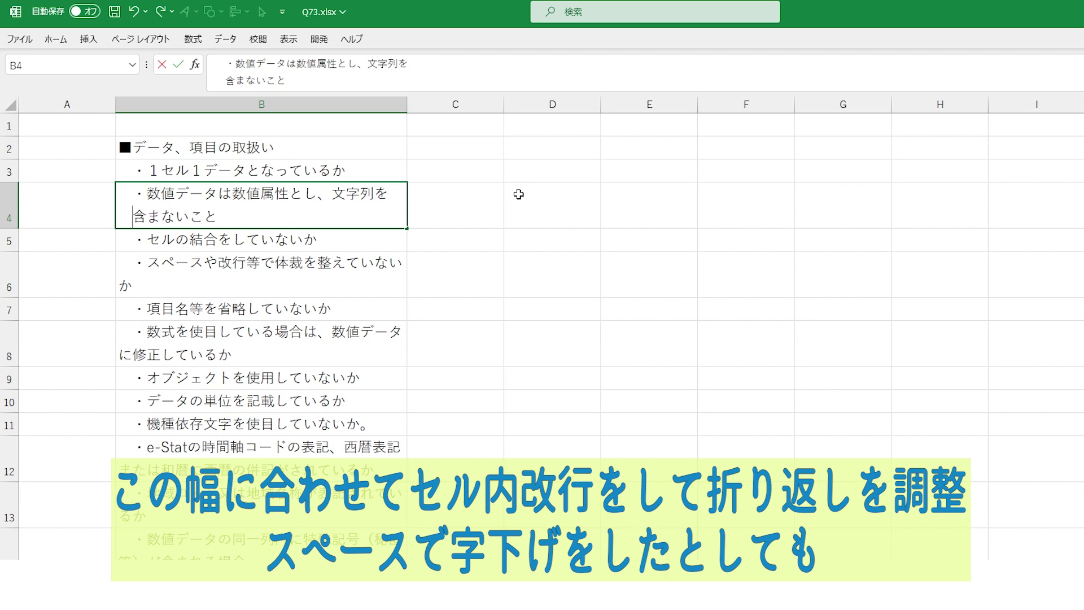
pyautogui.click(526, 254)
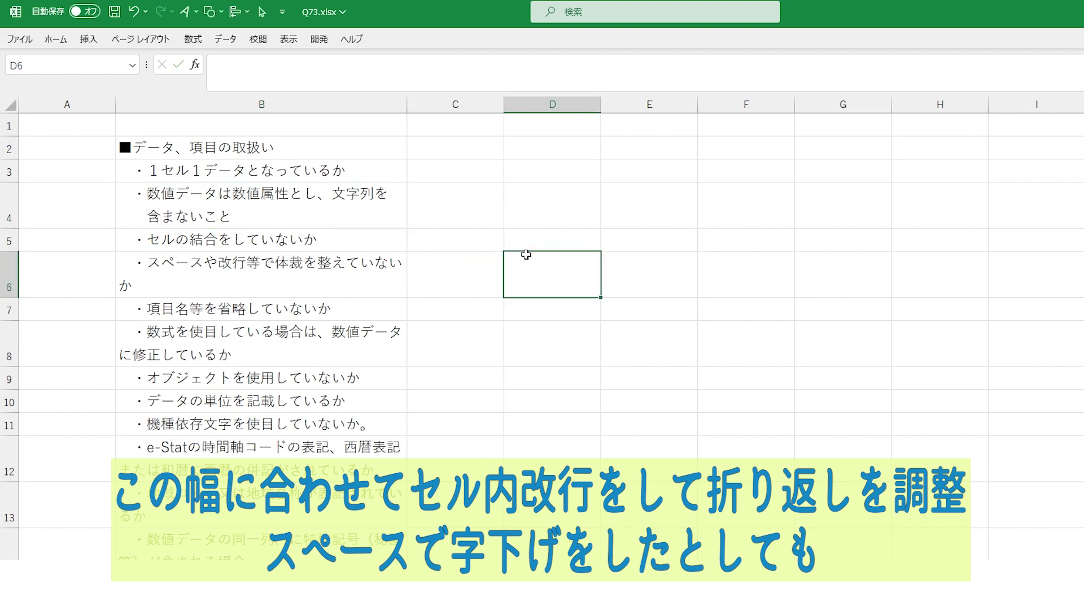
pyautogui.click(242, 206)
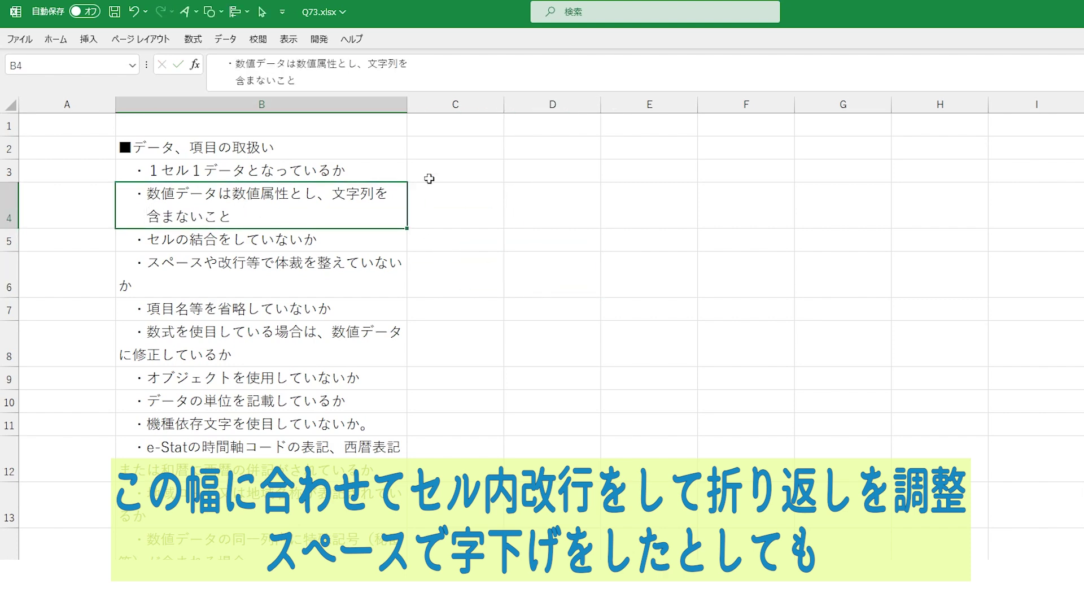
# Step: Widen column B and delete B4's manual line break so it fits on one line
pyautogui.moveTo(403, 103); pyautogui.dragTo(551, 103)
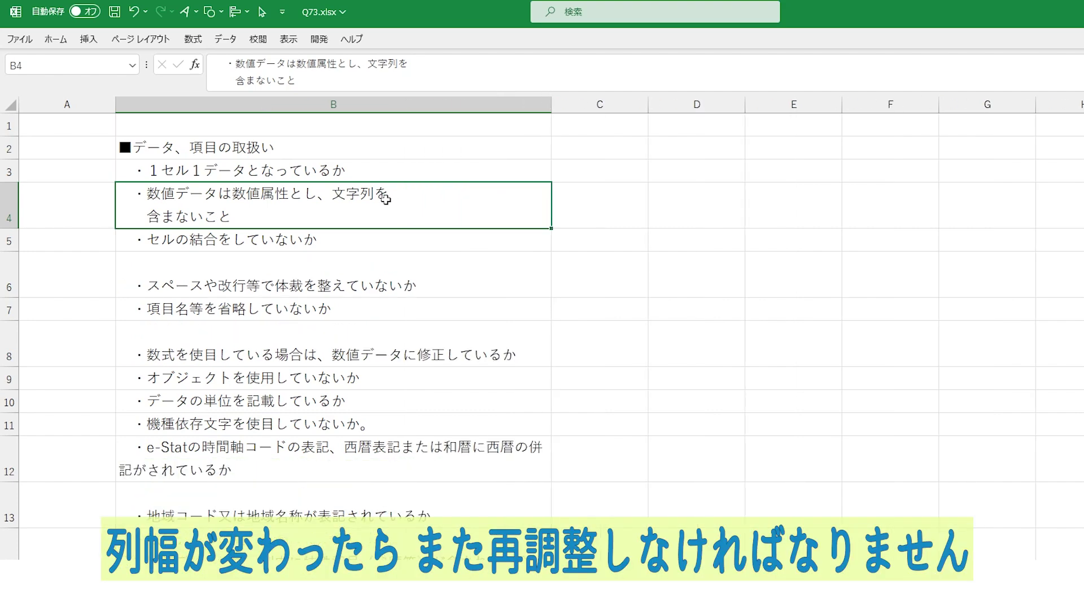
pyautogui.doubleClick(423, 194)
pyautogui.press('Delete')
pyautogui.press('Delete')
pyautogui.press('Delete')
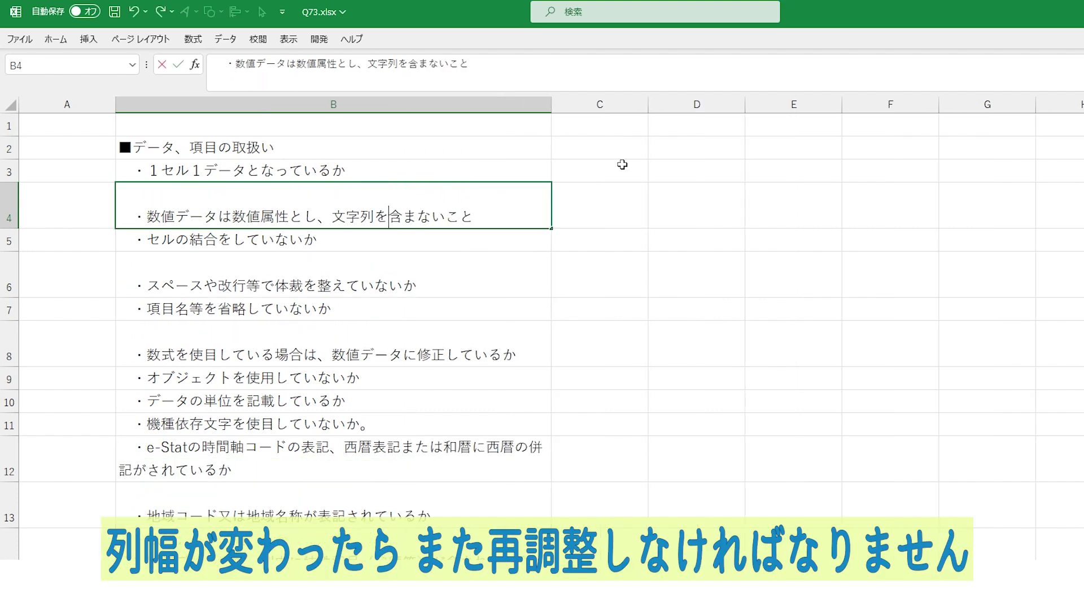
pyautogui.press('Return')
pyautogui.click(490, 193)
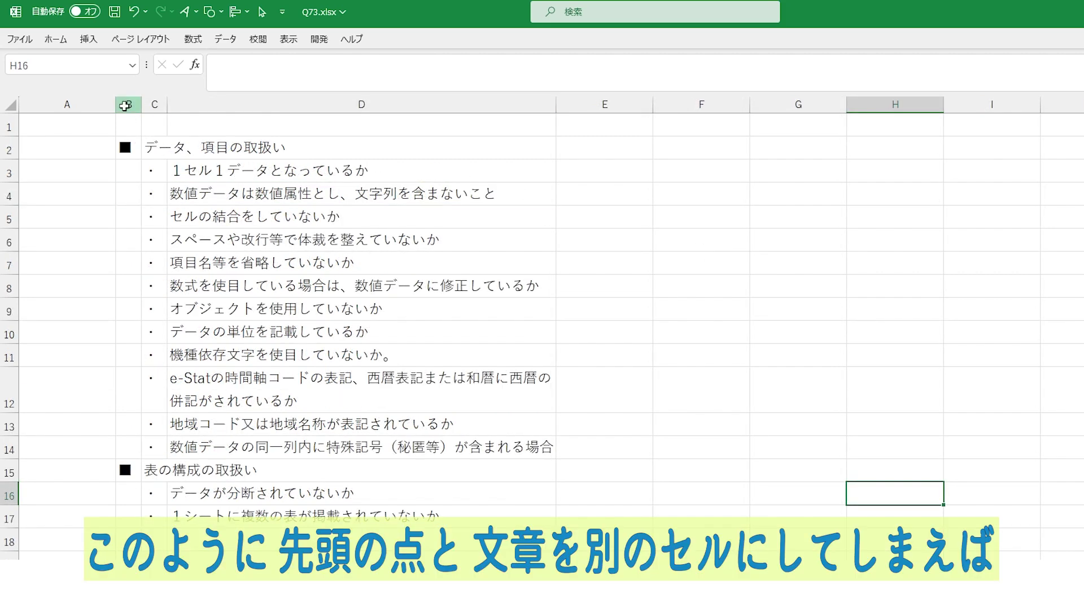
# Step: Narrow column D to 300 px and AutoFit all row heights to the wrapped item text
pyautogui.click(127, 104)
pyautogui.click(155, 104)
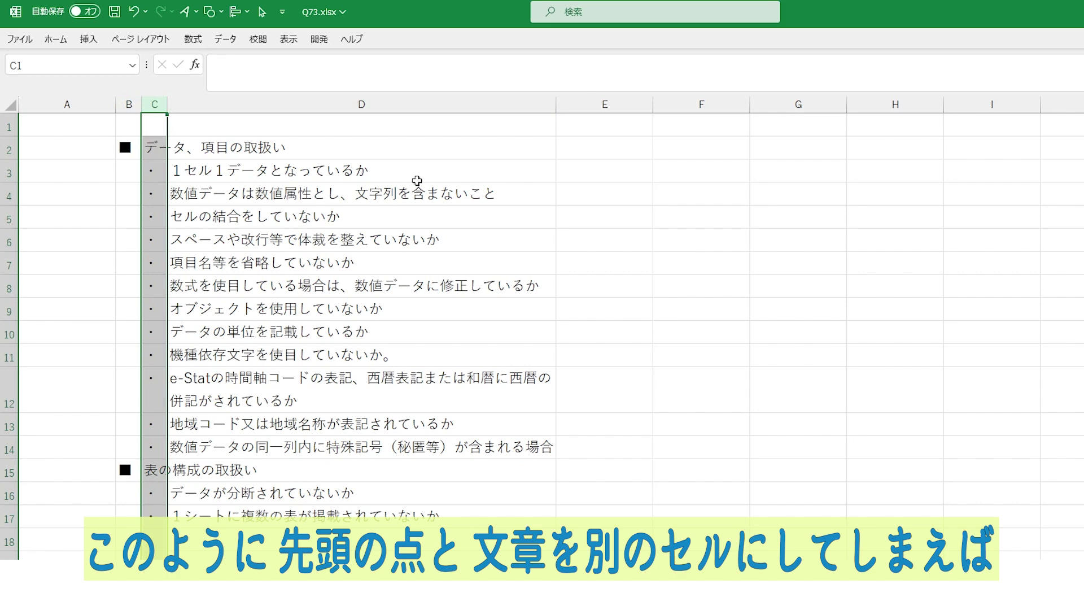
pyautogui.moveTo(556, 104); pyautogui.dragTo(372, 134)
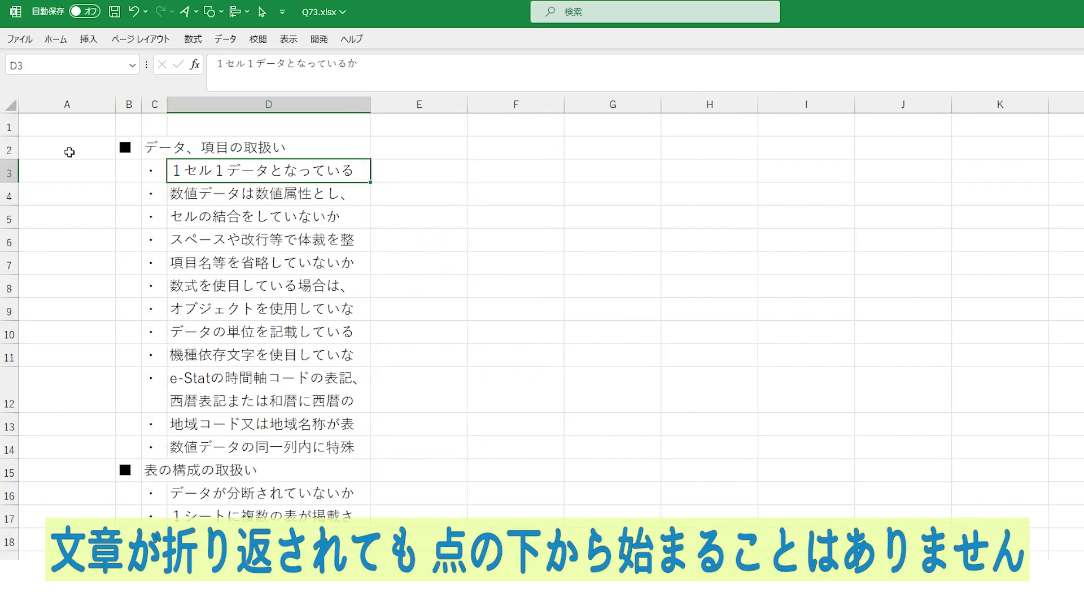
pyautogui.click(10, 105)
pyautogui.doubleClick(15, 163)
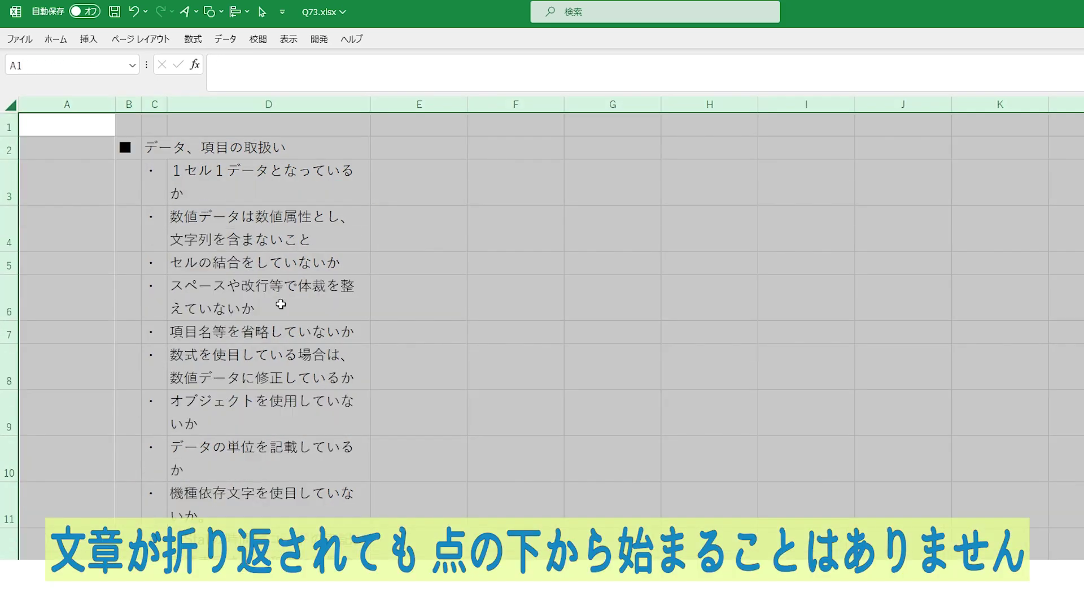
pyautogui.click(522, 355)
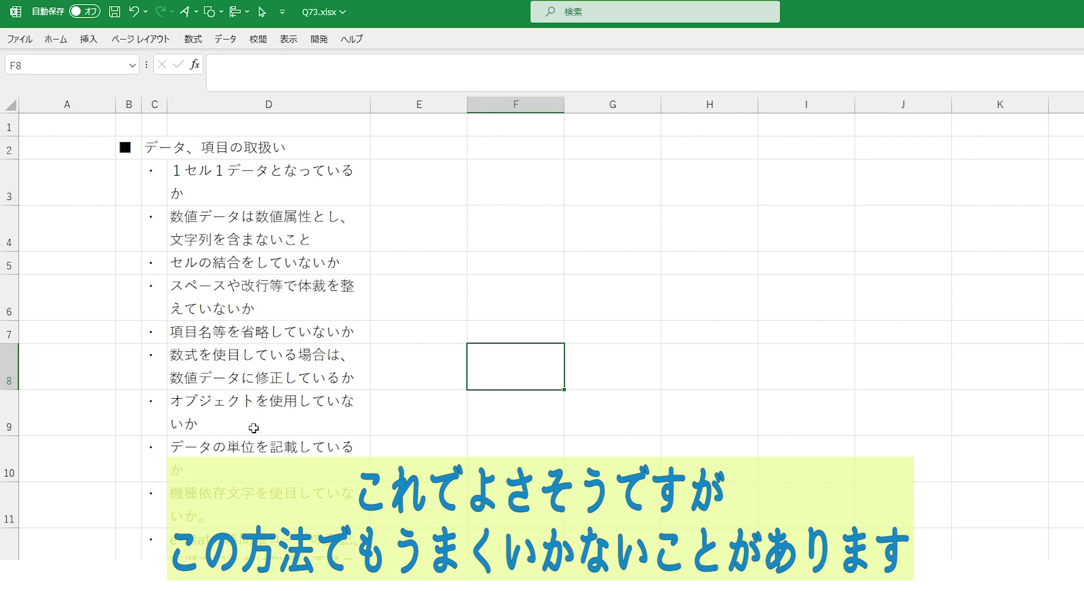
pyautogui.click(265, 244)
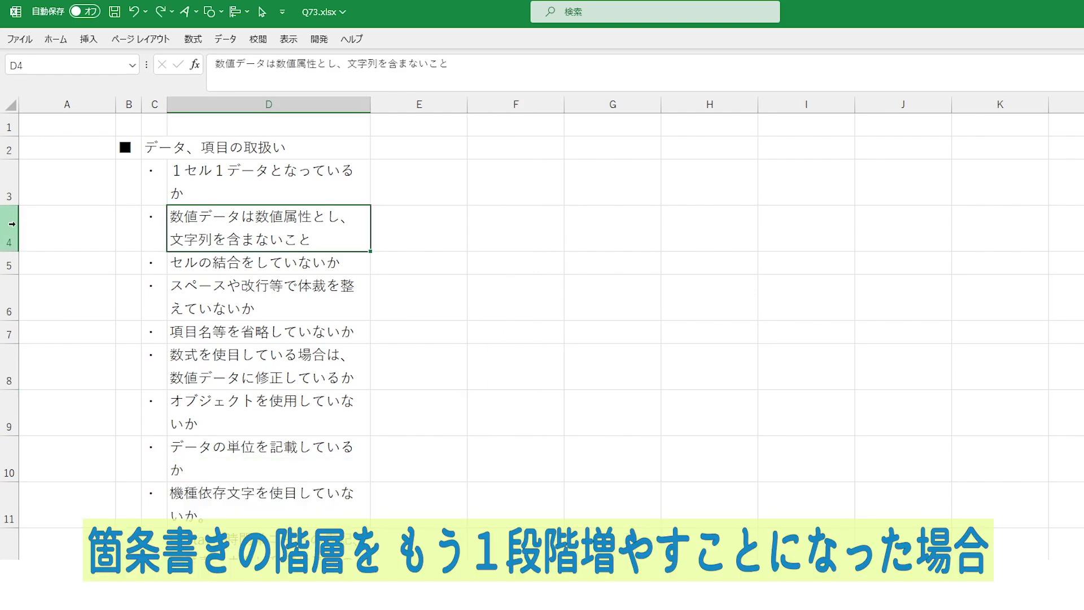
# Step: Insert two blank rows at rows 4–5 below the first item
pyautogui.moveTo(9, 226); pyautogui.dragTo(9, 264)
pyautogui.rightClick(17, 252)
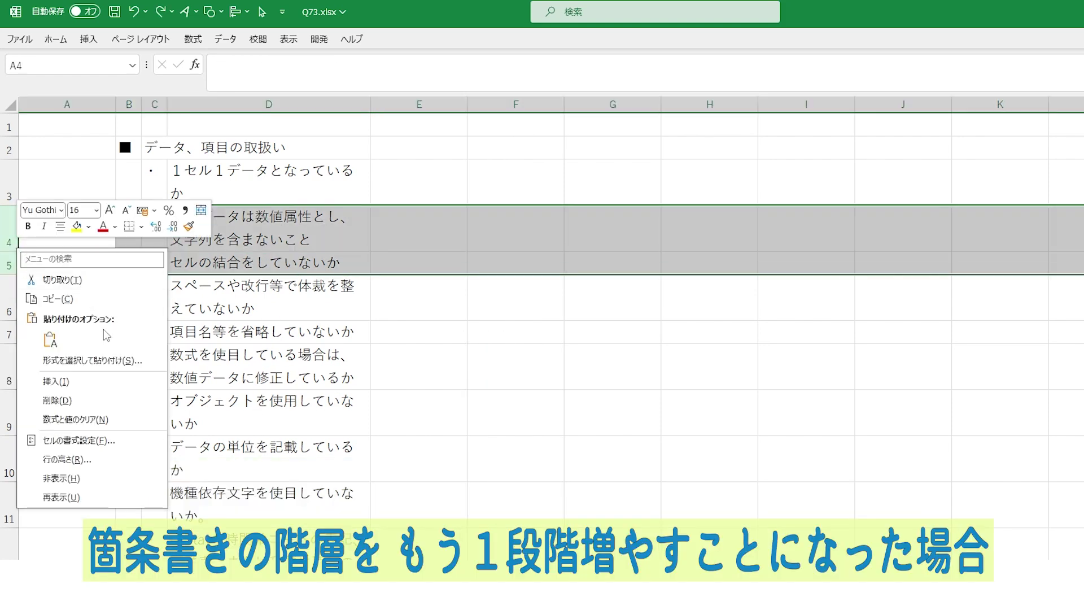
pyautogui.click(55, 381)
pyautogui.click(90, 378)
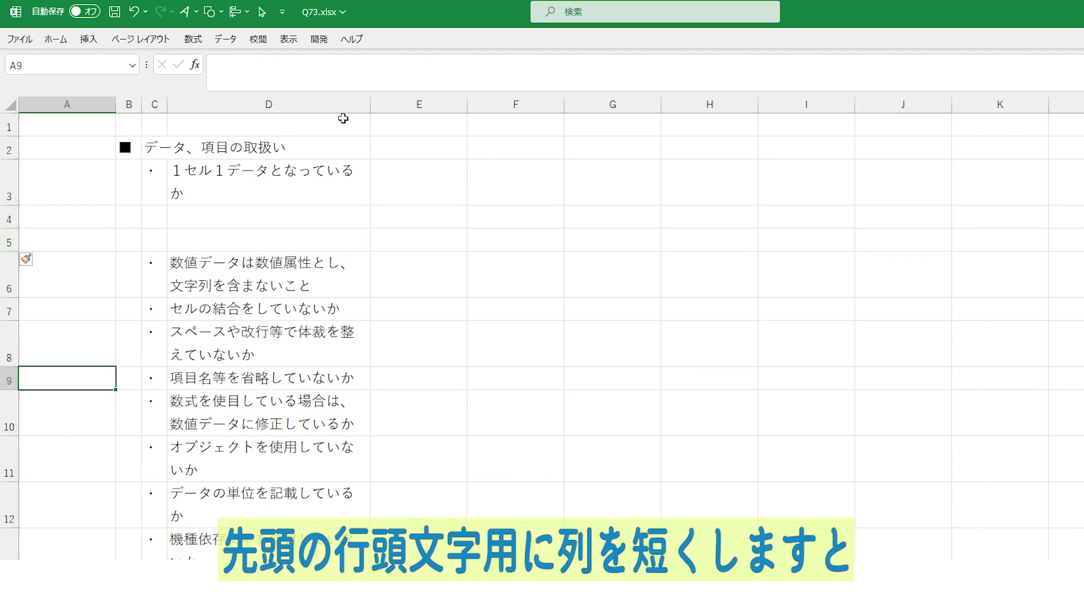
# Step: Shrink column D to 28 px and merge the first item across D3:F3
pyautogui.moveTo(367, 103); pyautogui.dragTo(182, 110)
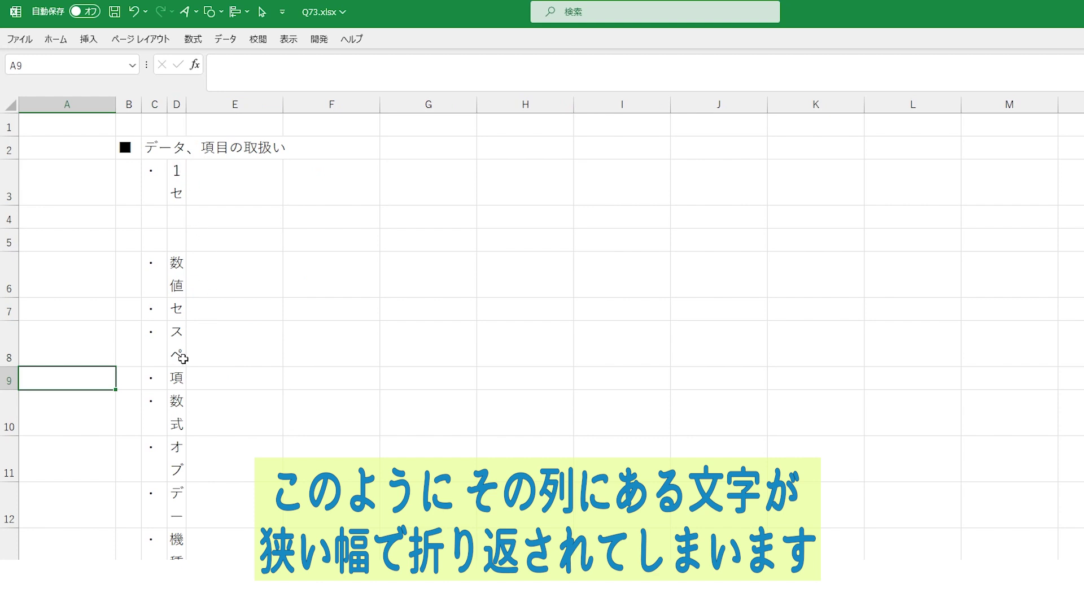
pyautogui.moveTo(176, 174); pyautogui.dragTo(276, 178)
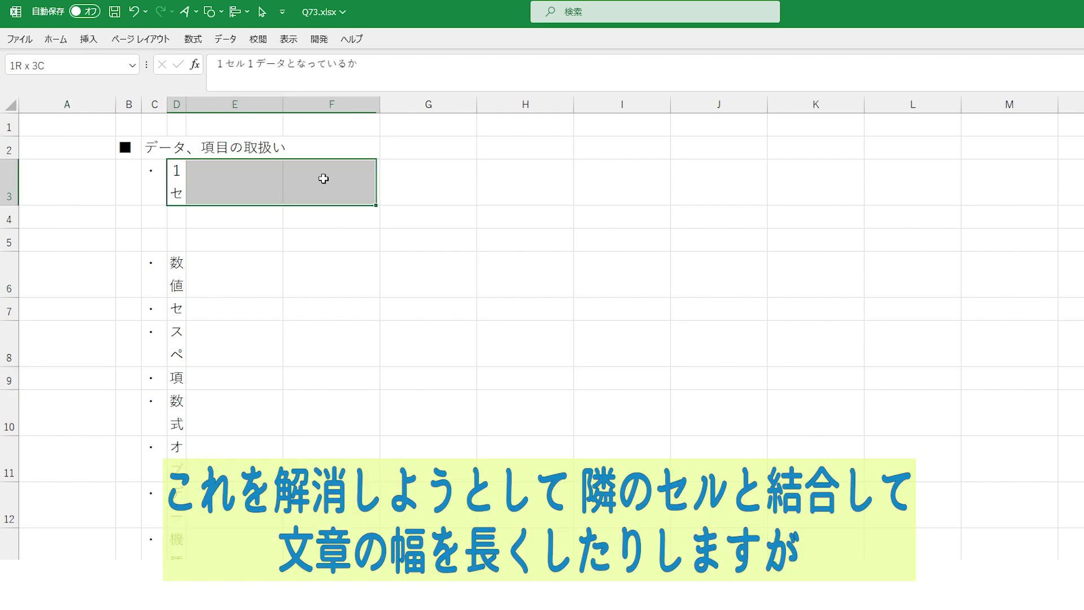
pyautogui.click(55, 39)
pyautogui.click(462, 88)
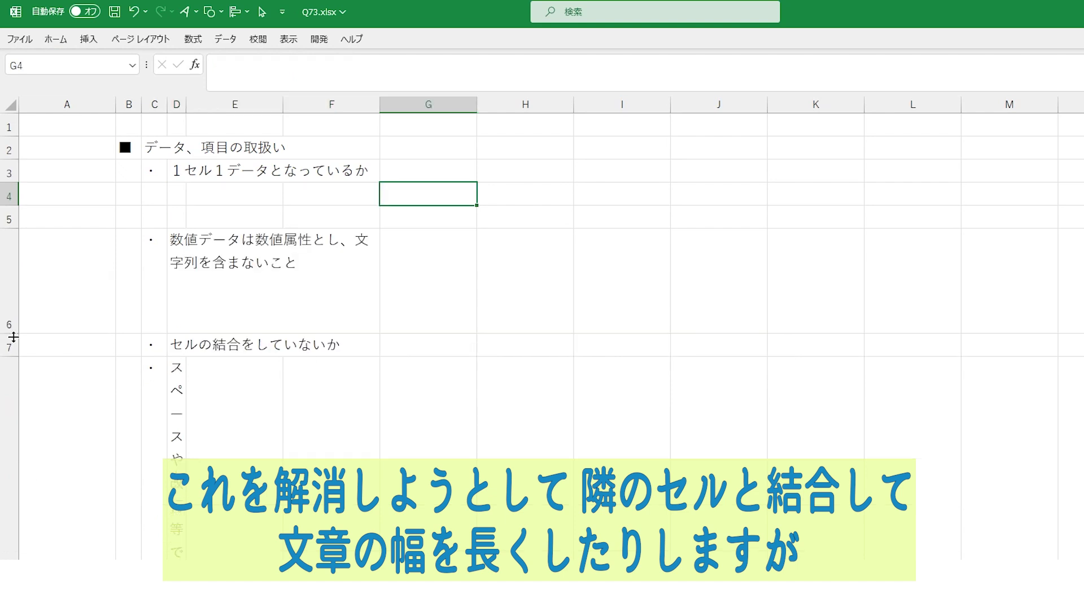
# Step: Resize row 6 by AutoFit and dragging so its wrapped text shows
pyautogui.doubleClick(13, 337)
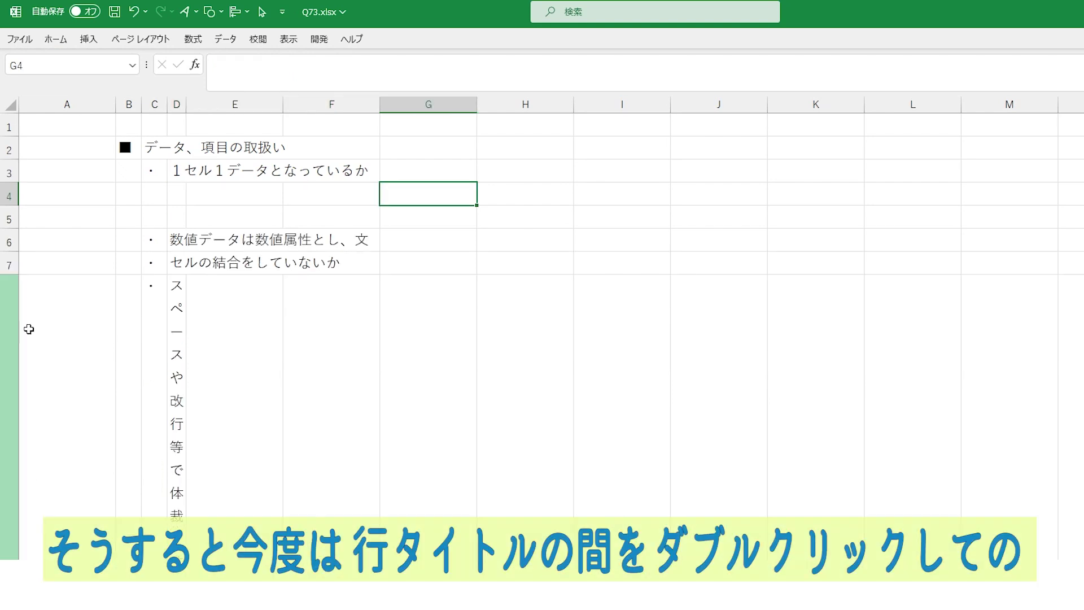
pyautogui.click(204, 238)
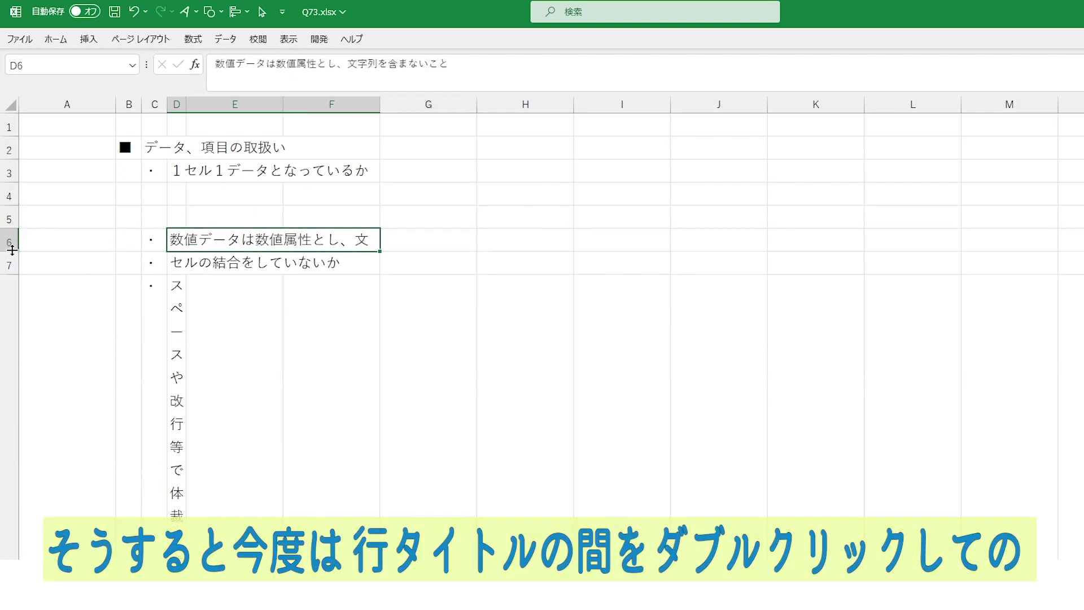
pyautogui.moveTo(12, 250); pyautogui.dragTo(12, 318)
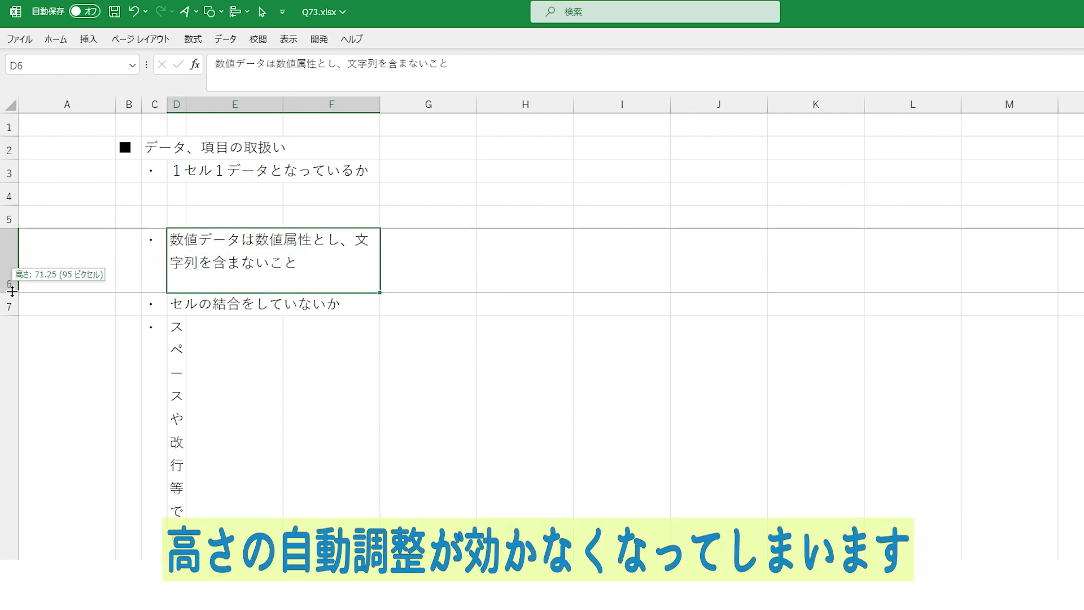
pyautogui.doubleClick(12, 318)
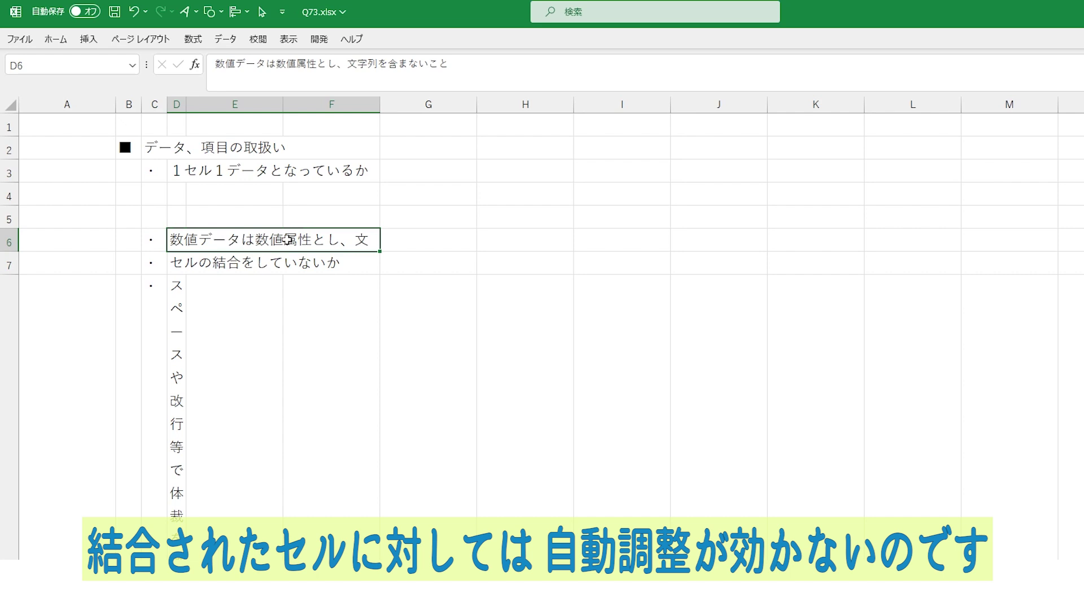
pyautogui.moveTo(8, 251); pyautogui.dragTo(8, 284)
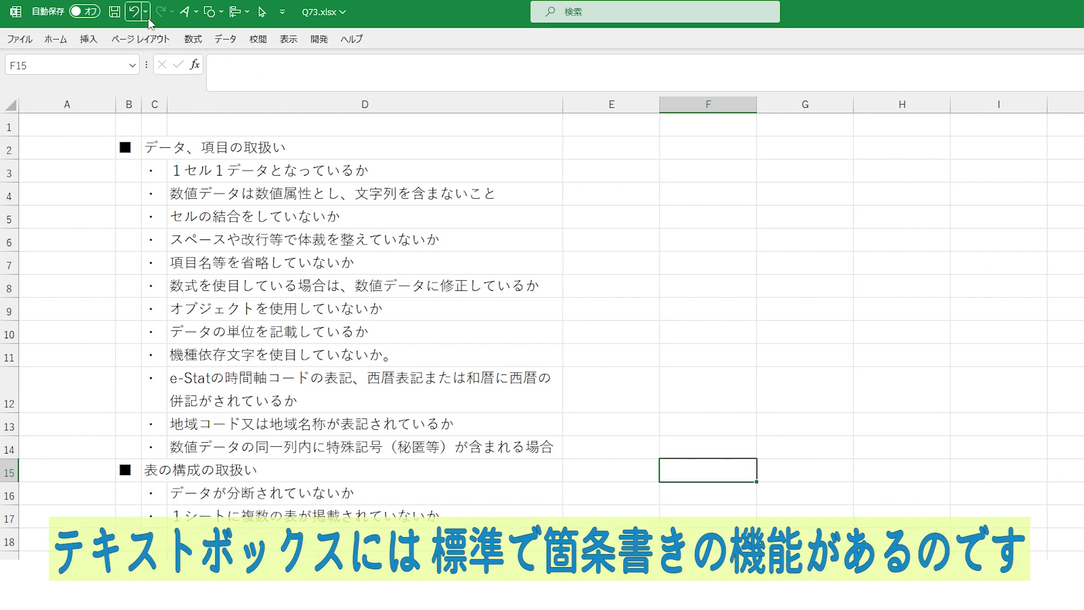
# Step: Open the list of insertable shapes to add a text box
pyautogui.click(222, 11)
# Step: Draw a text box beside the checklist, turn on bullets, and view the bullet styles
pyautogui.click(210, 46)
pyautogui.moveTo(939, 473); pyautogui.dragTo(1081, 552)
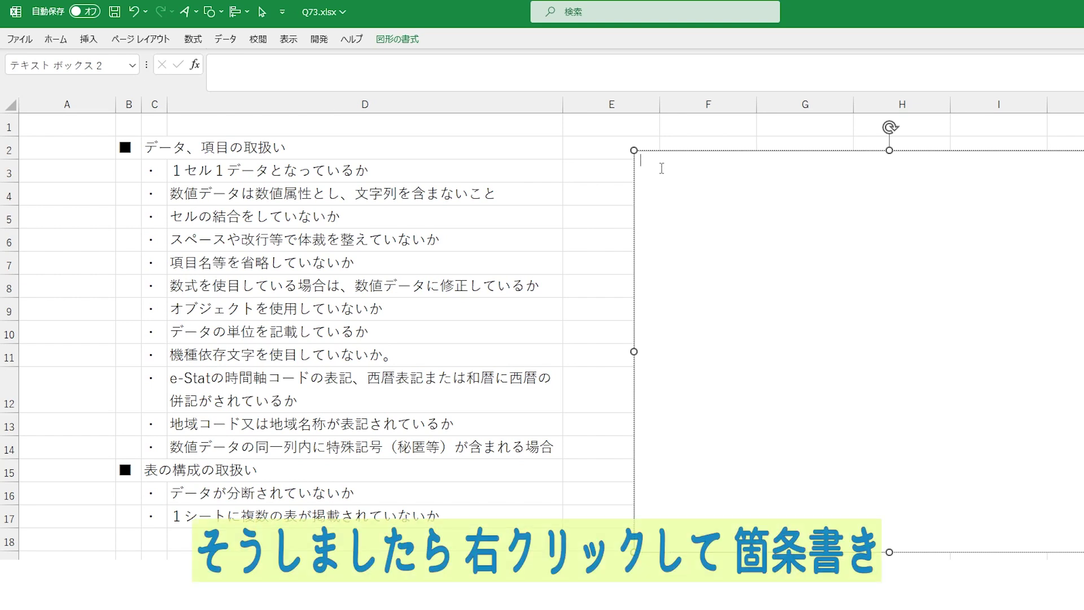
pyautogui.rightClick(662, 169)
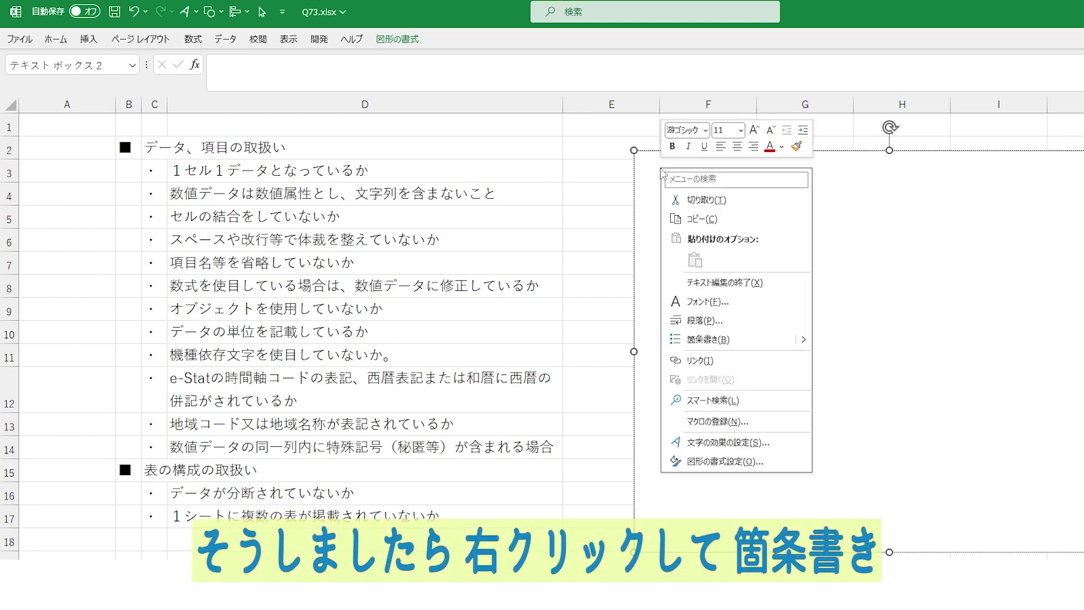
pyautogui.click(707, 339)
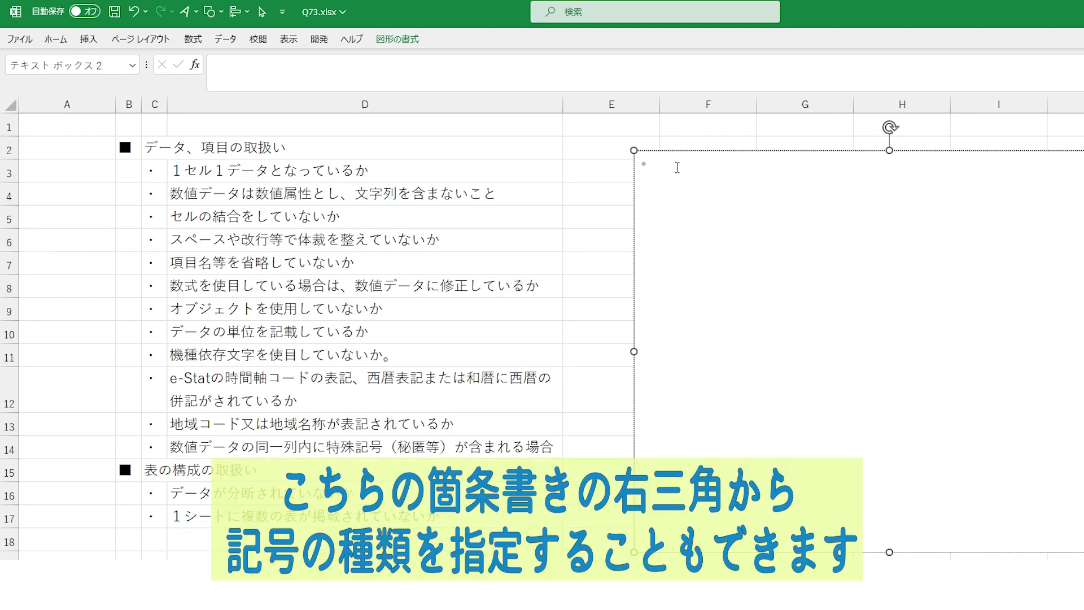
pyautogui.rightClick(677, 167)
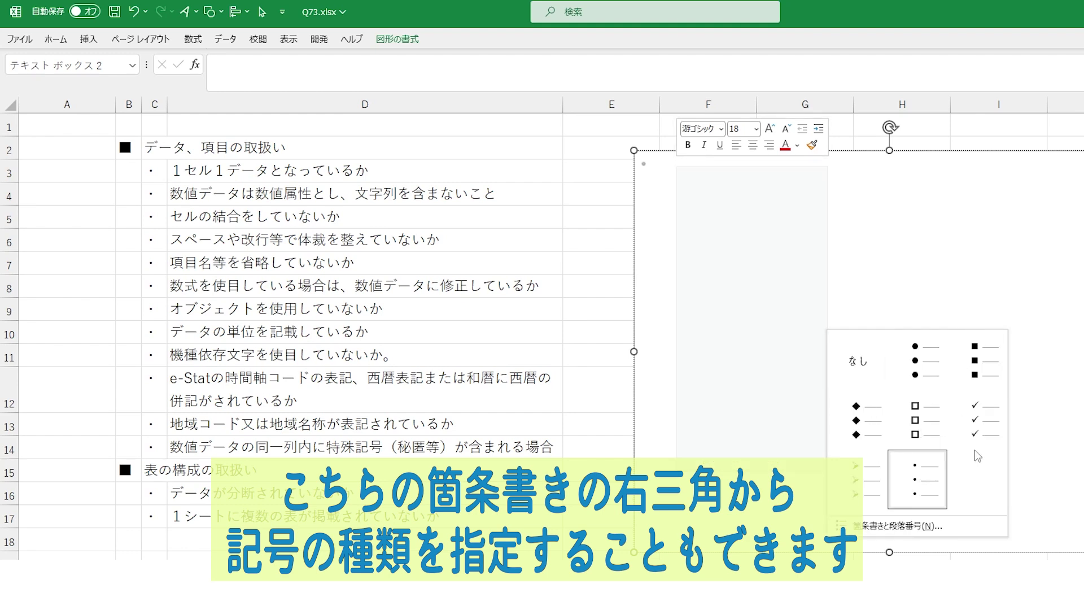
pyautogui.click(760, 299)
# Step: Type the bullet lines データ、項目の取扱い and １セル１データとなっているか, then paste further items
pyautogui.write('データ、項目のと取扱い')
pyautogui.press('Return')
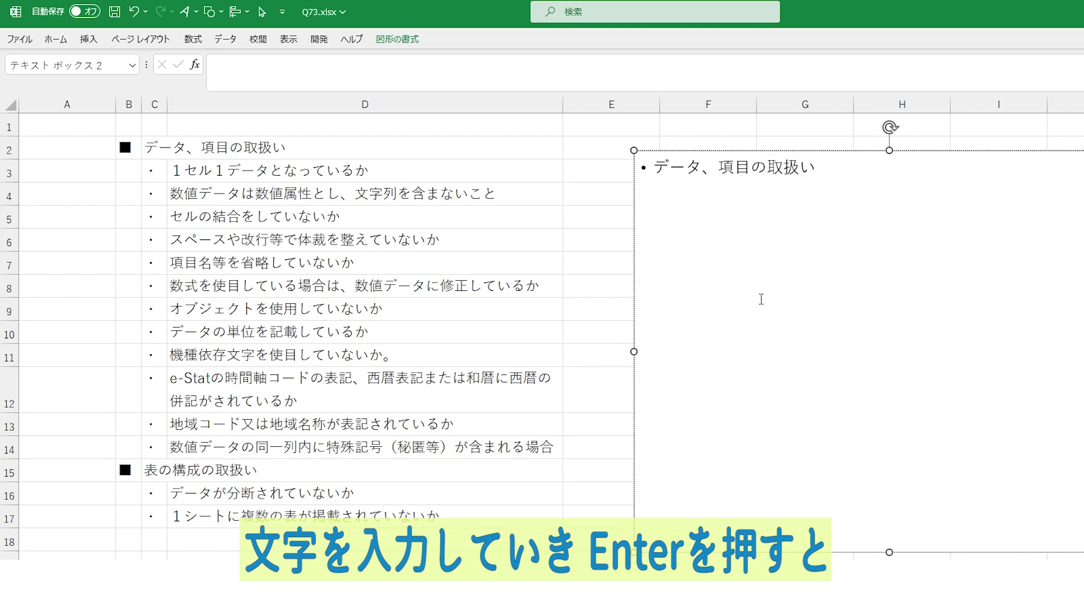
pyautogui.press('Return')
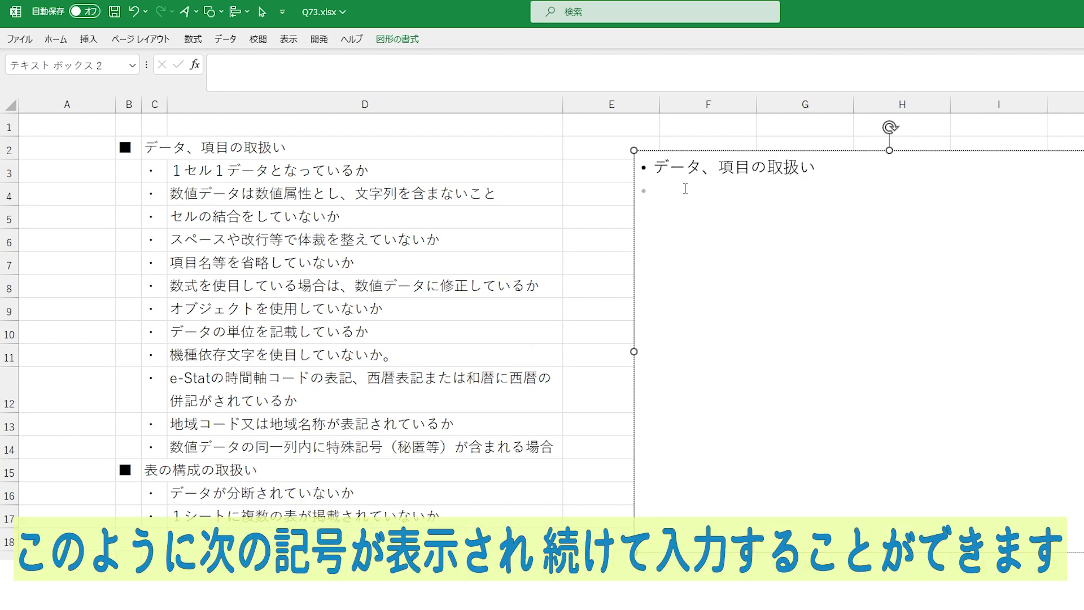
pyautogui.write('1ser1de-')
pyautogui.write('tatonatteiruka')
pyautogui.press('space')
pyautogui.press('Return')
pyautogui.press('Tab')
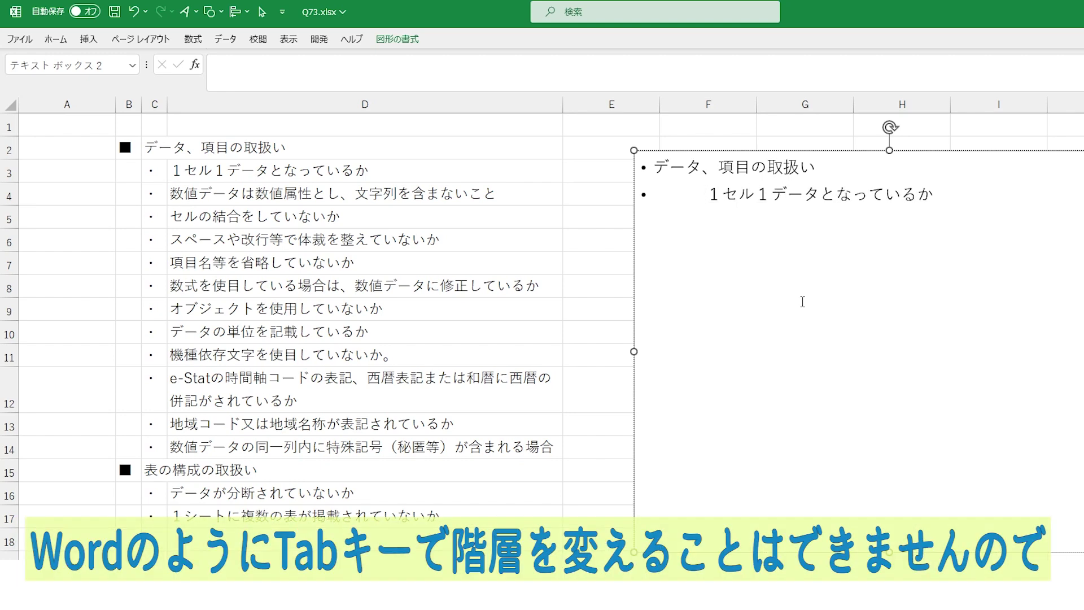
pyautogui.press('BackSpace')
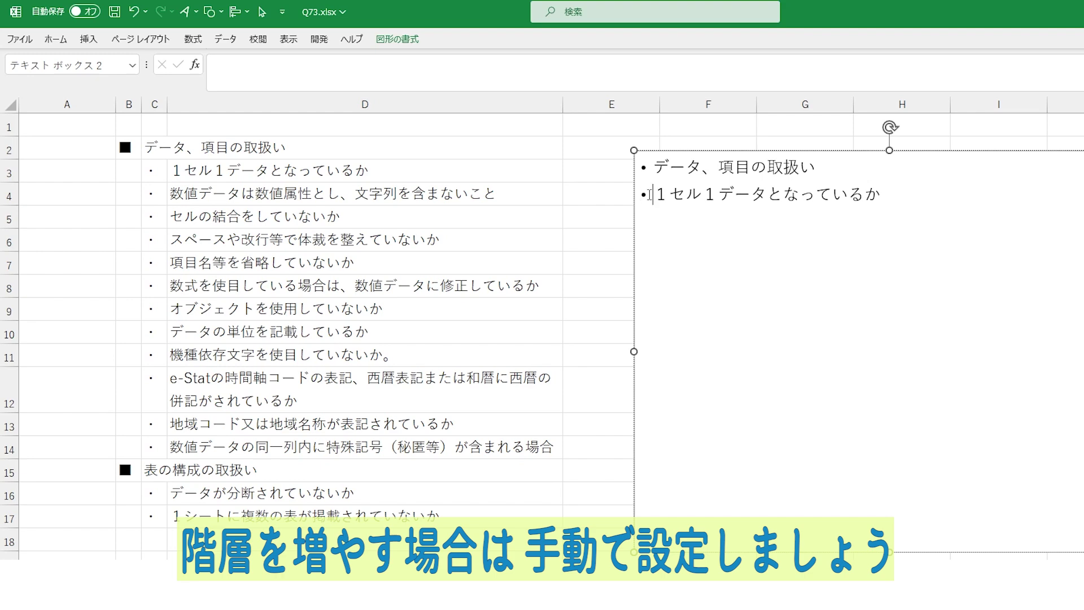
pyautogui.write('数値データは数値属性とし、文字列を含まないこと セルの結合をしていないか スペースや改行等で体裁を整えていないか')
# Step: Set the four check-item lines to a 1.3 cm before-text indent with hanging indent in 段落
pyautogui.moveTo(653, 193); pyautogui.dragTo(998, 290)
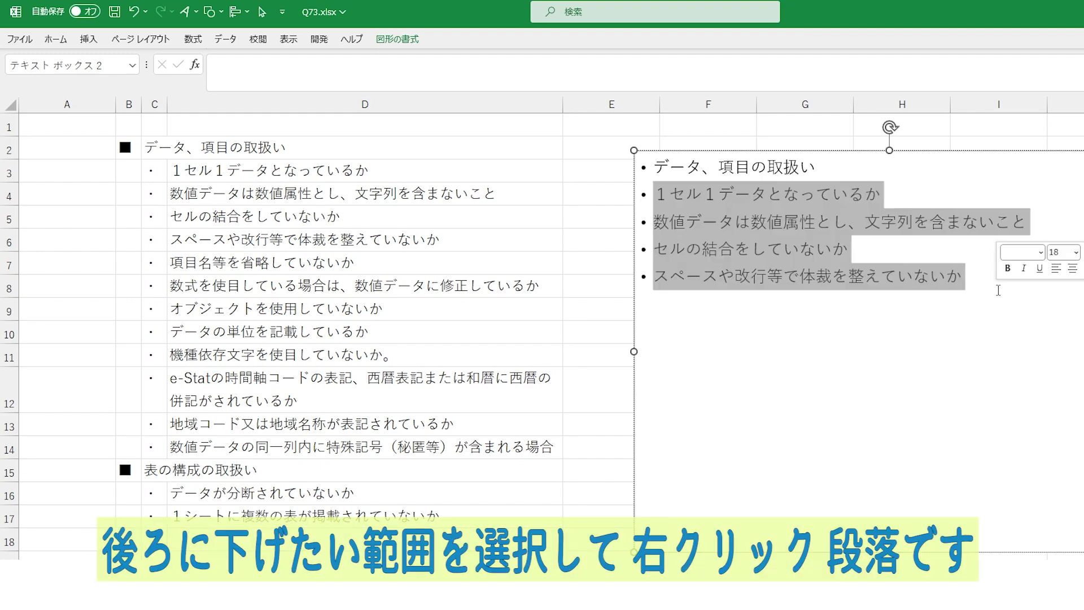
pyautogui.rightClick(811, 227)
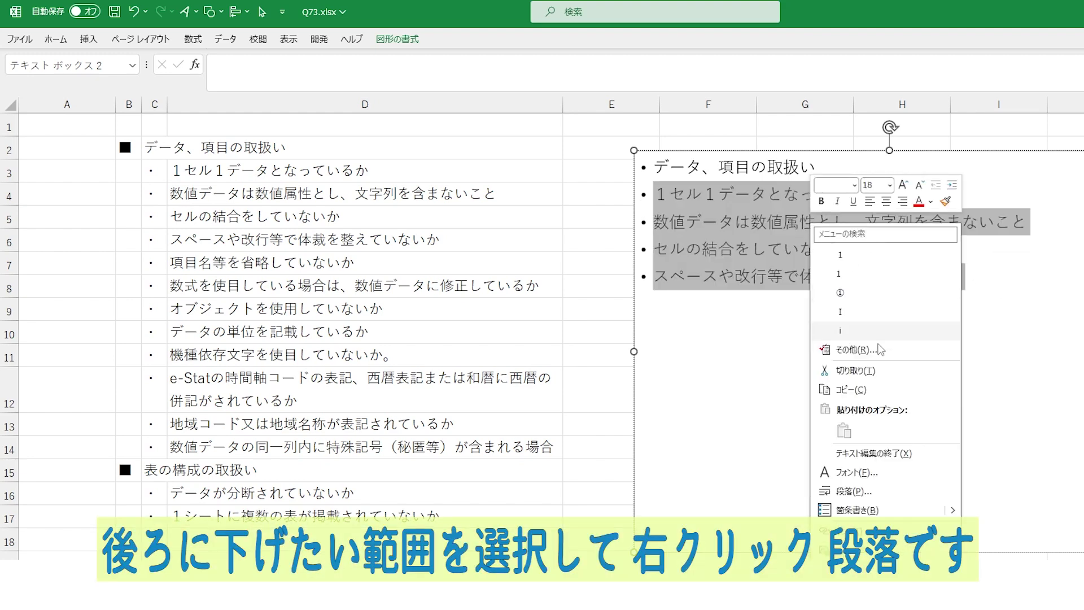
pyautogui.click(879, 489)
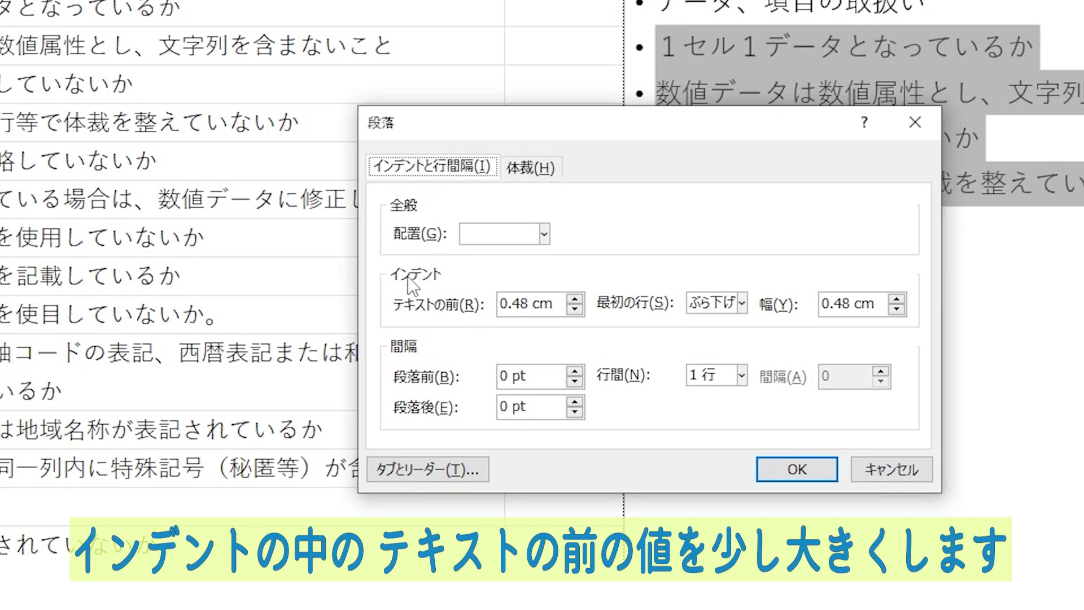
pyautogui.click(574, 299)
pyautogui.click(575, 299)
pyautogui.click(574, 299)
pyautogui.click(575, 299)
pyautogui.click(575, 299)
pyautogui.click(575, 299)
pyautogui.click(574, 299)
pyautogui.click(574, 299)
pyautogui.click(575, 299)
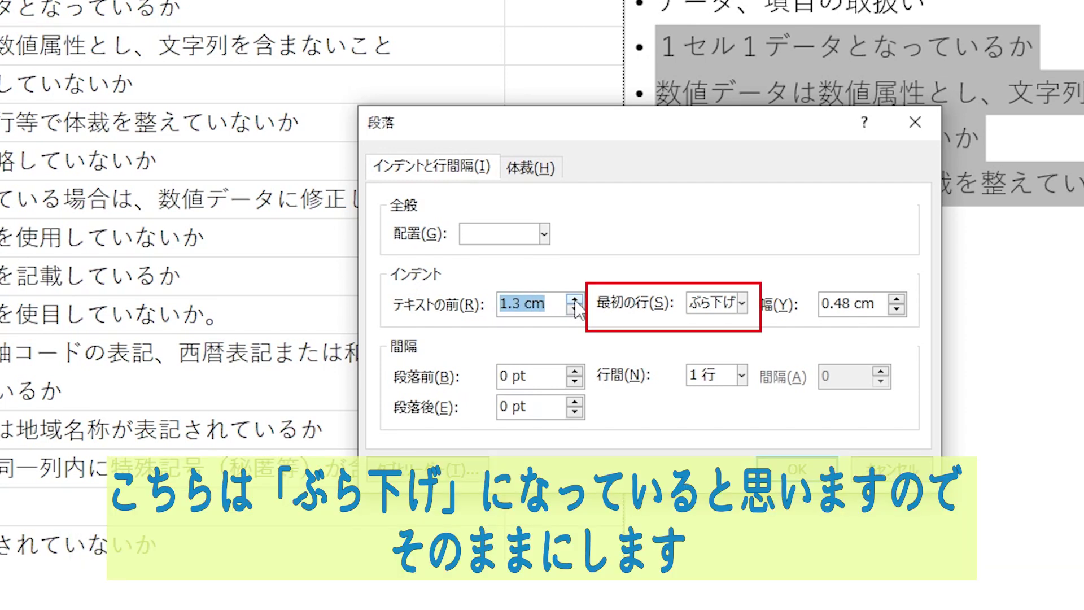
pyautogui.click(796, 469)
pyautogui.click(747, 325)
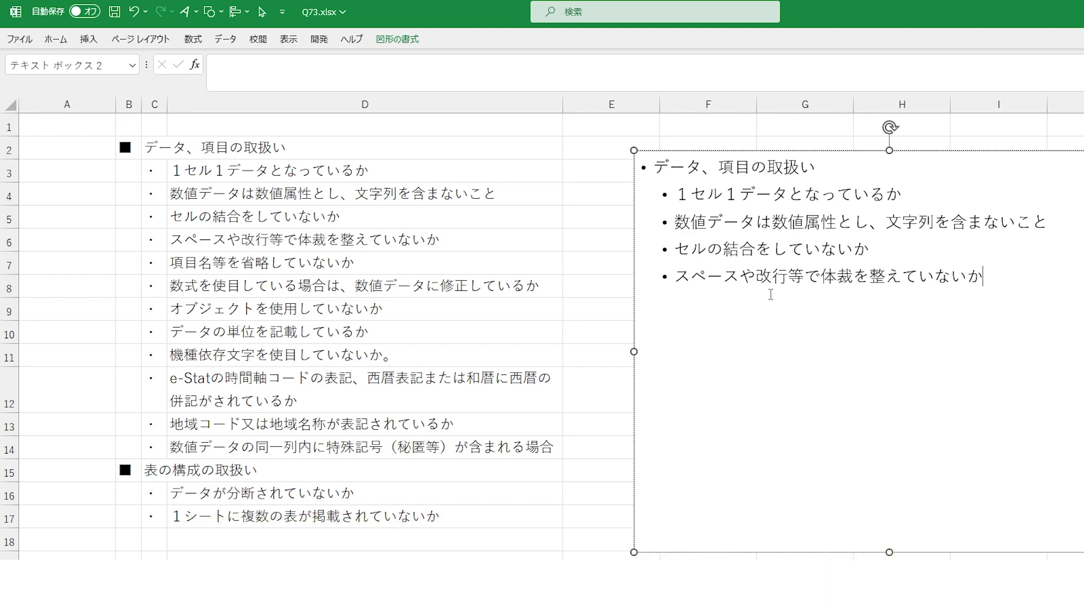
# Step: Add the item 項目名等を省略していないか as a new bullet line
pyautogui.press('Return')
pyautogui.write('こうもくめいとう')
pyautogui.press('space')
pyautogui.write('をしょうryゃくしていないか')
pyautogui.press('space')
pyautogui.press('Return')
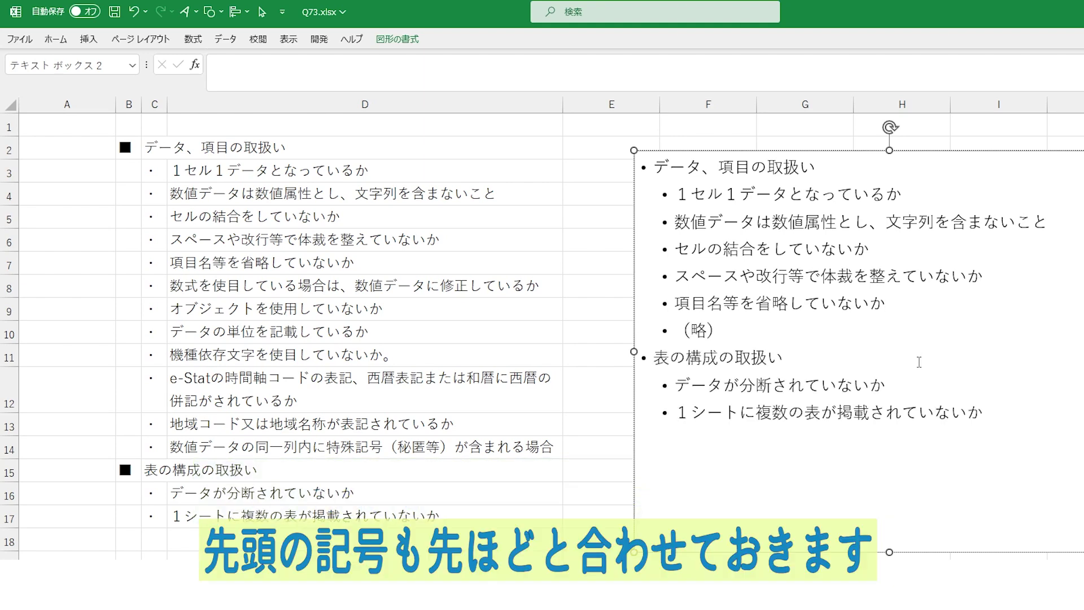
# Step: Give both headings, including 表の構成の取扱い, filled square bullets
pyautogui.moveTo(653, 167); pyautogui.dragTo(837, 167)
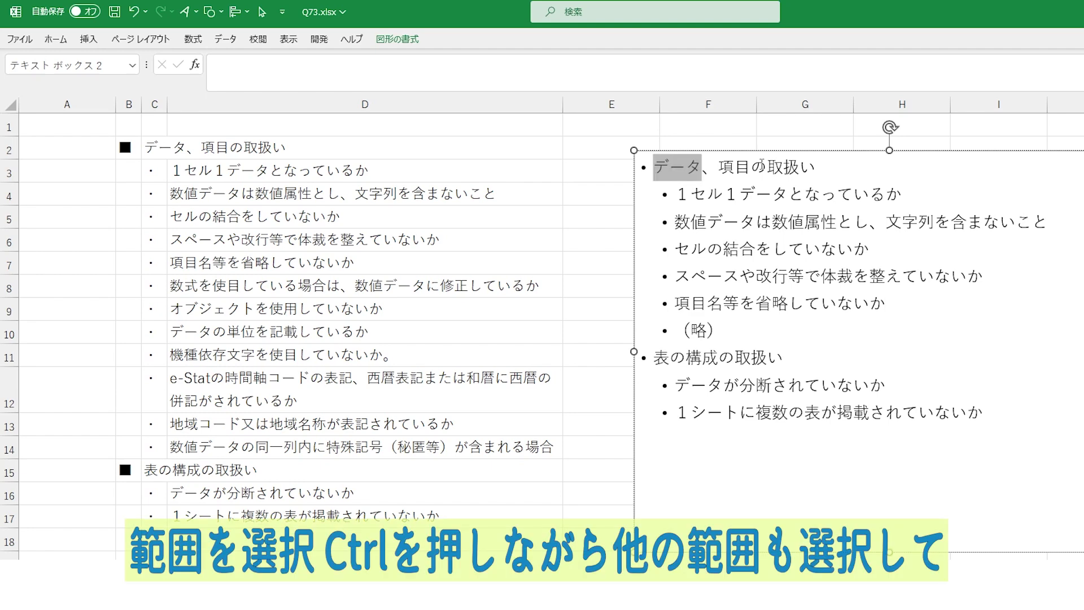
pyautogui.moveTo(654, 357); pyautogui.dragTo(785, 358)
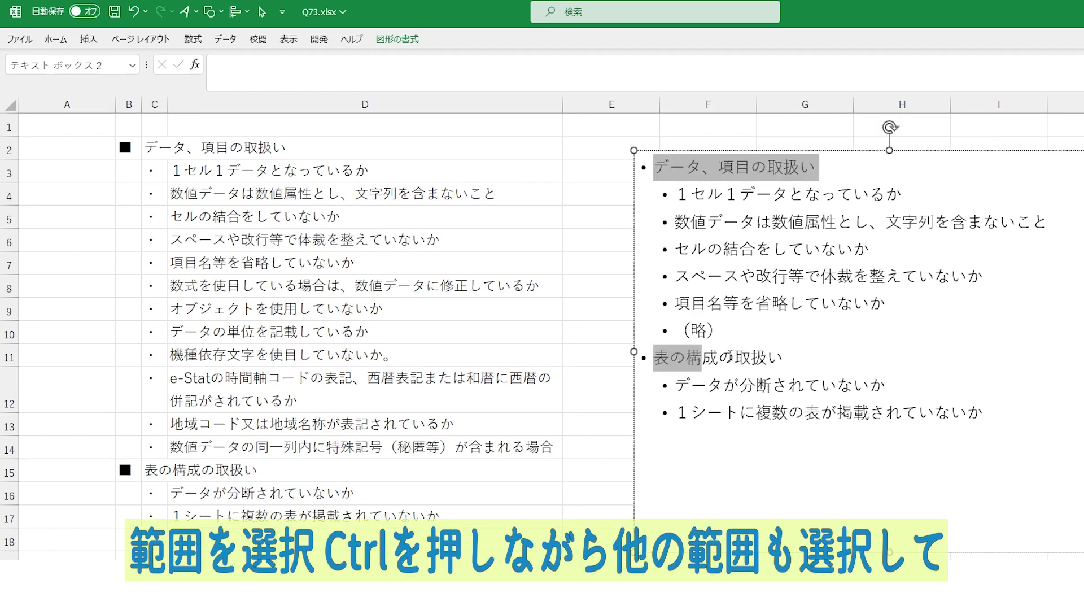
pyautogui.rightClick(774, 365)
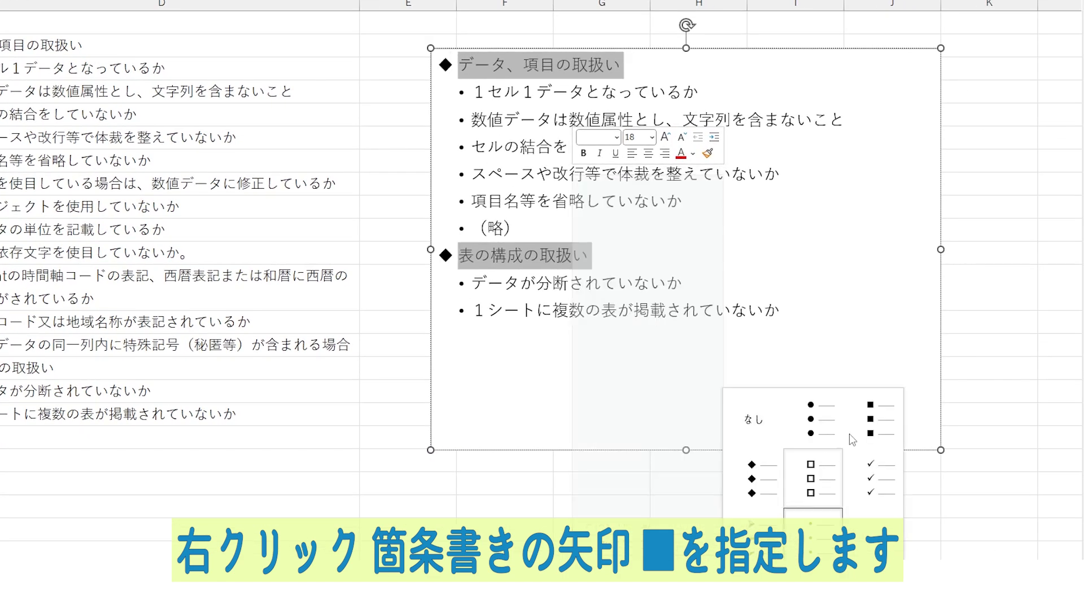
pyautogui.click(872, 419)
pyautogui.click(774, 310)
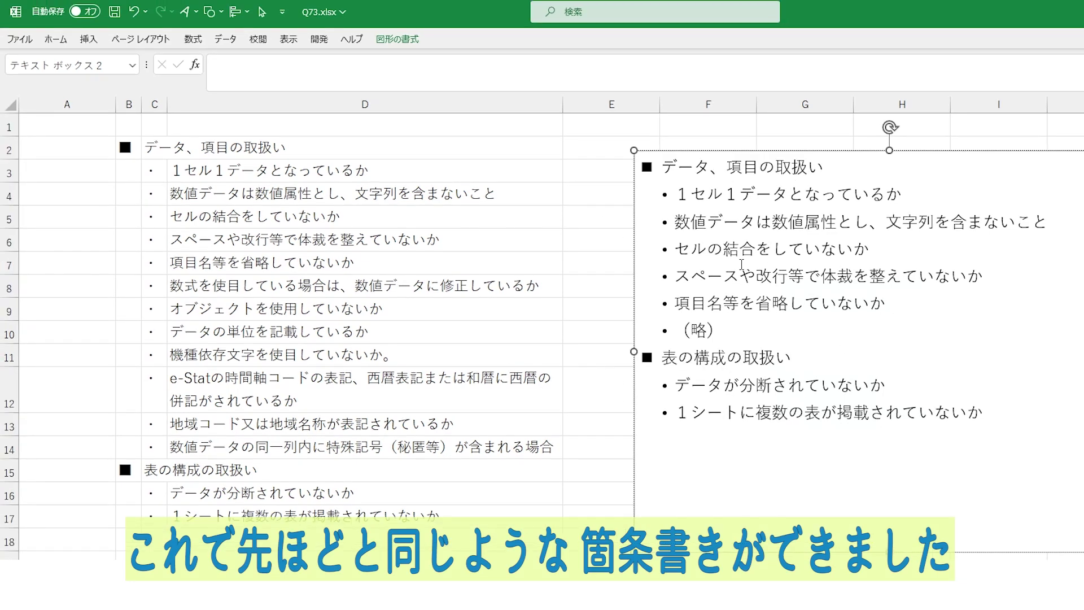
pyautogui.click(597, 264)
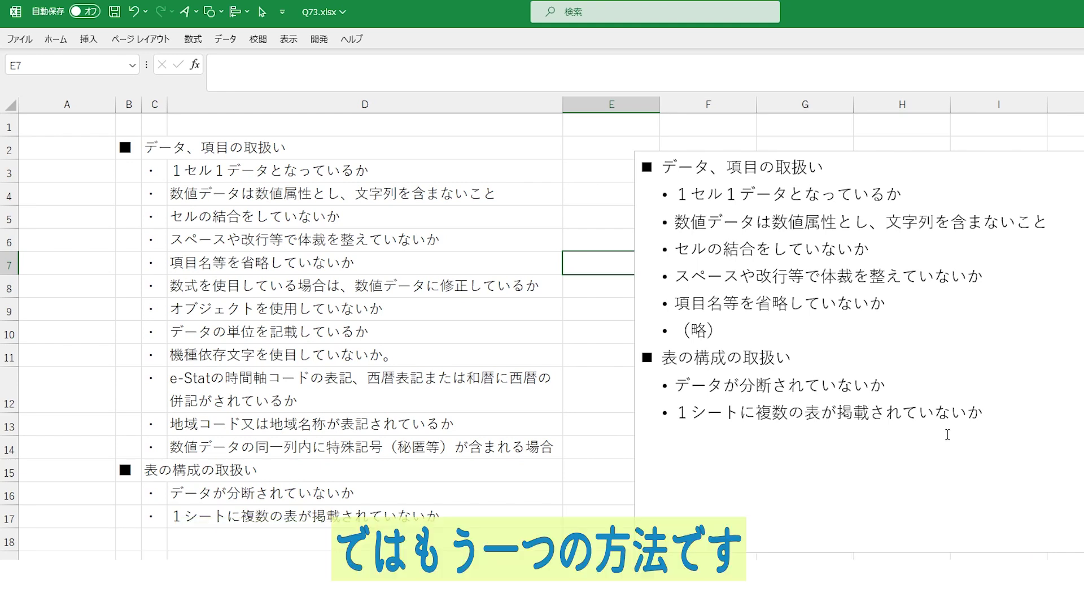
pyautogui.press('Down')
pyautogui.press('Down')
pyautogui.press('Down')
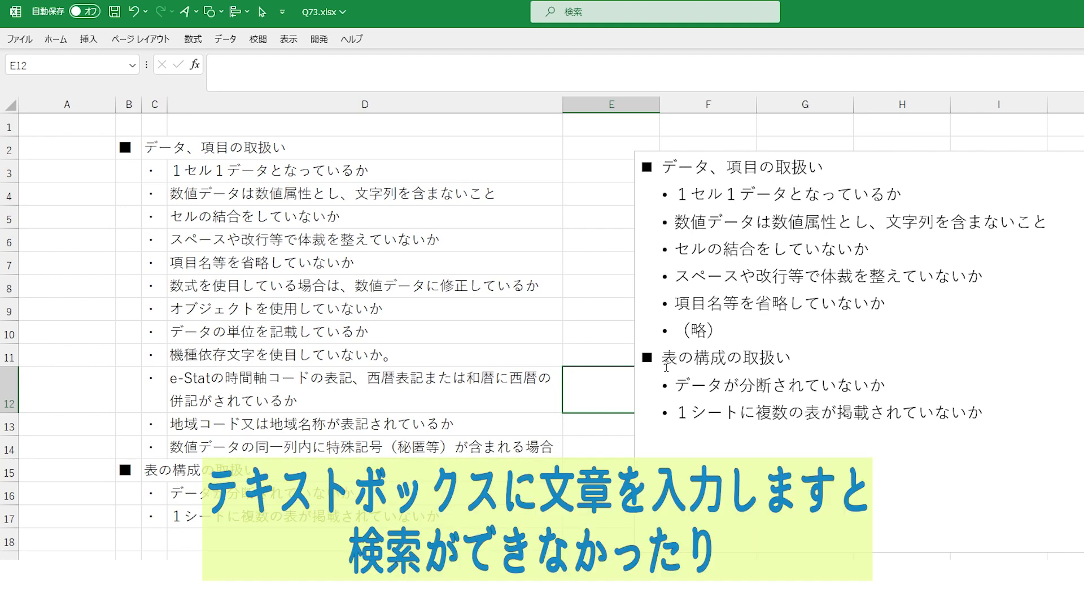
pyautogui.hotkey('ctrl', 'f')
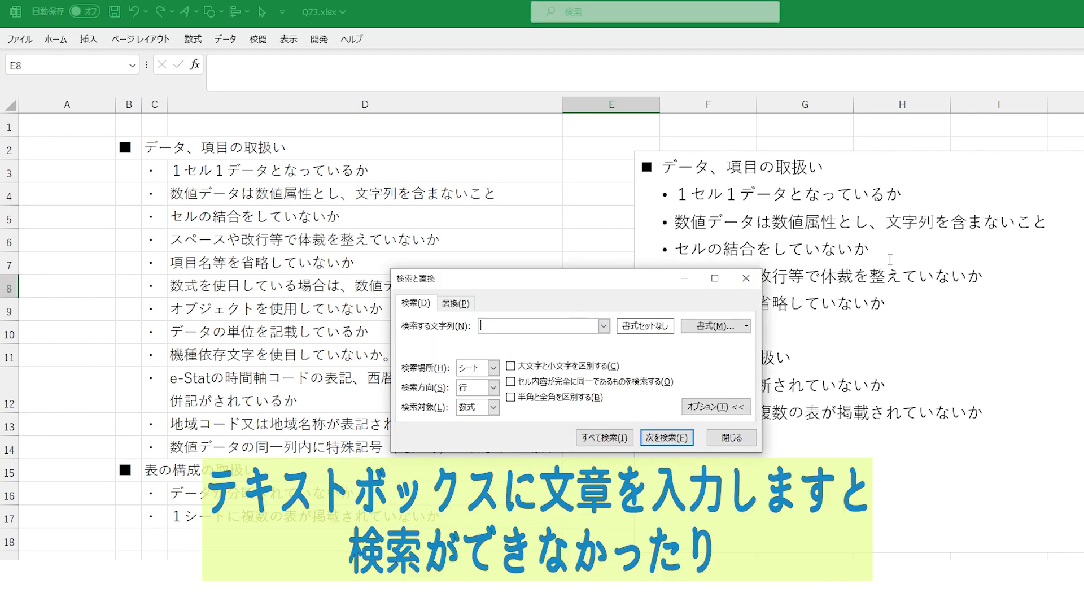
pyautogui.click(746, 278)
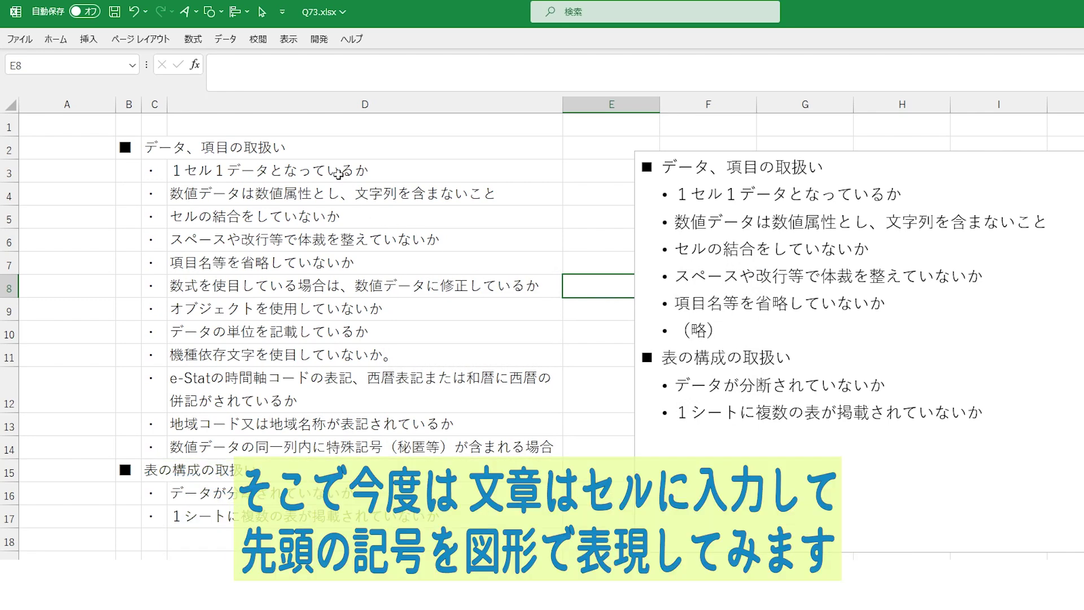
pyautogui.moveTo(338, 173); pyautogui.dragTo(355, 423)
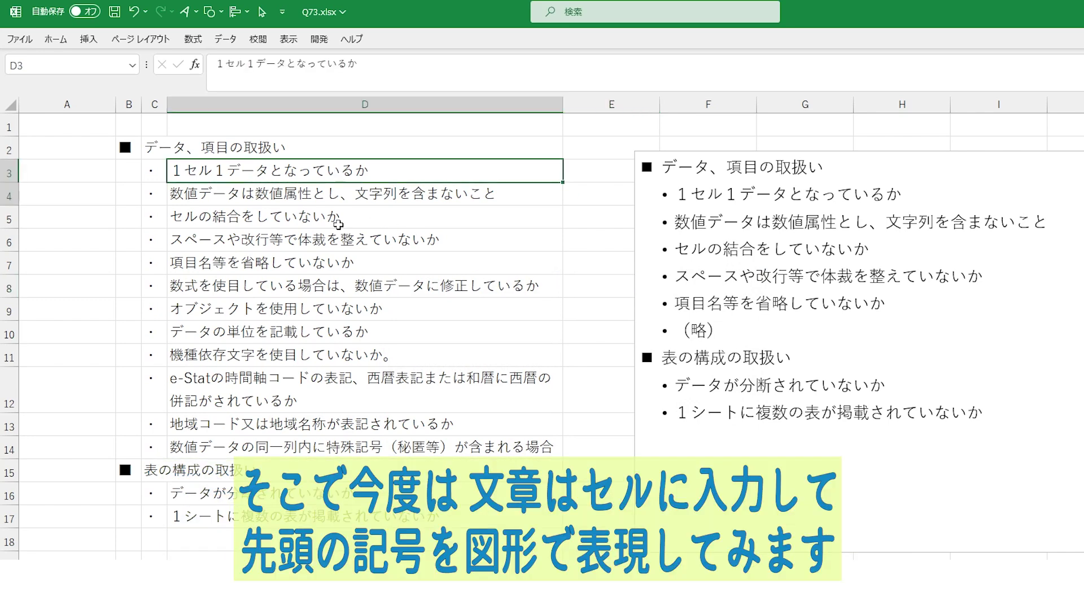
# Step: Draw a small rectangle as a square inside cell B3
pyautogui.click(387, 277)
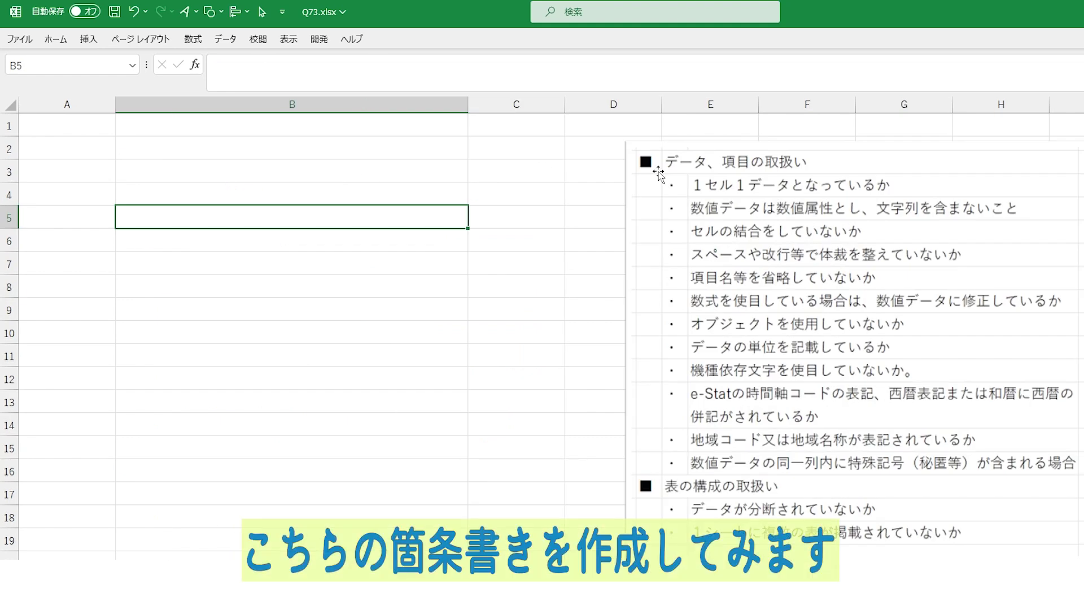
pyautogui.click(813, 247)
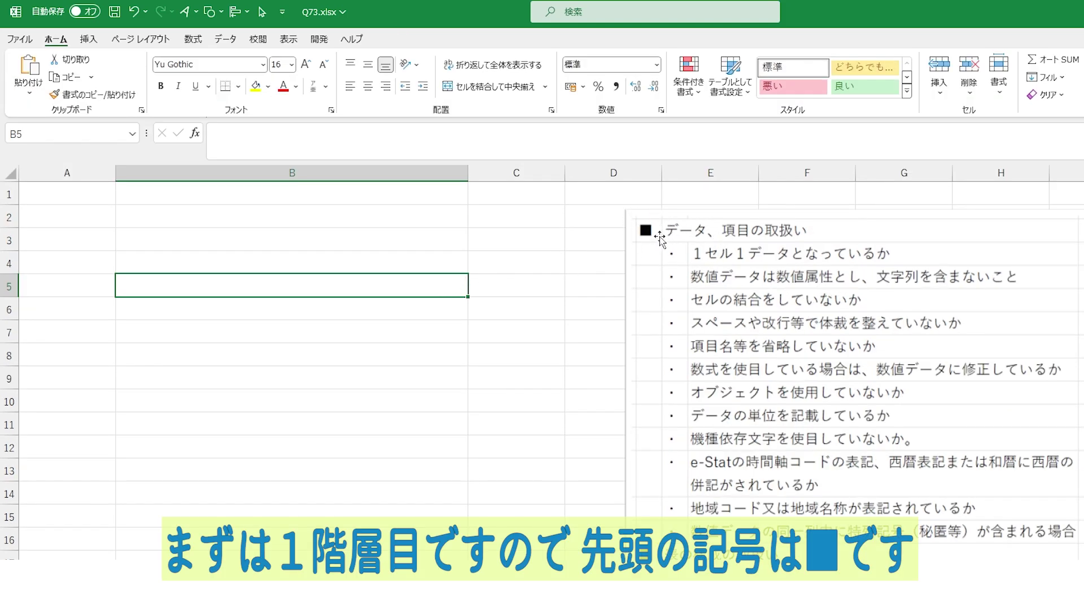
pyautogui.click(221, 12)
pyautogui.click(263, 51)
pyautogui.moveTo(128, 215)
pyautogui.mouseDown()
pyautogui.moveTo(151, 243)
pyautogui.moveTo(136, 246)
pyautogui.mouseUp()
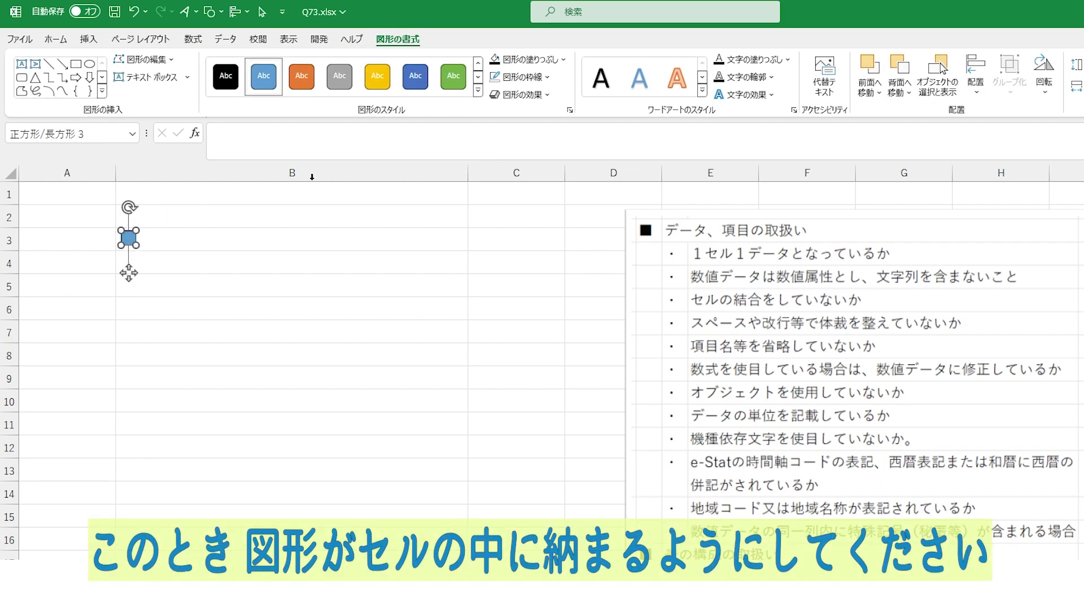
# Step: Fill the square black and set its outline to No Outline
pyautogui.click(527, 58)
pyautogui.click(505, 115)
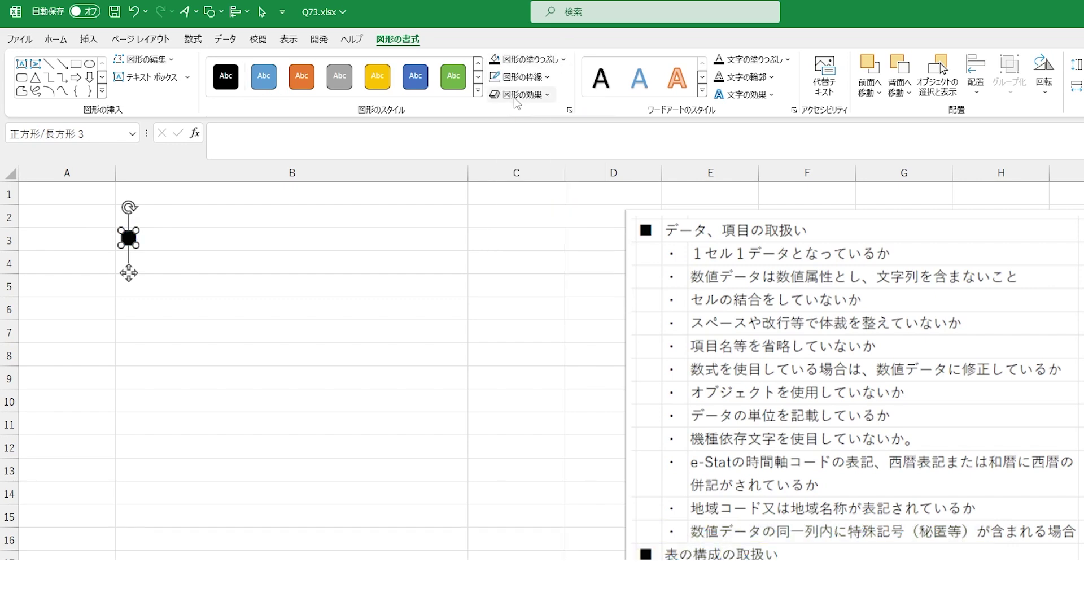
pyautogui.click(522, 77)
pyautogui.click(539, 248)
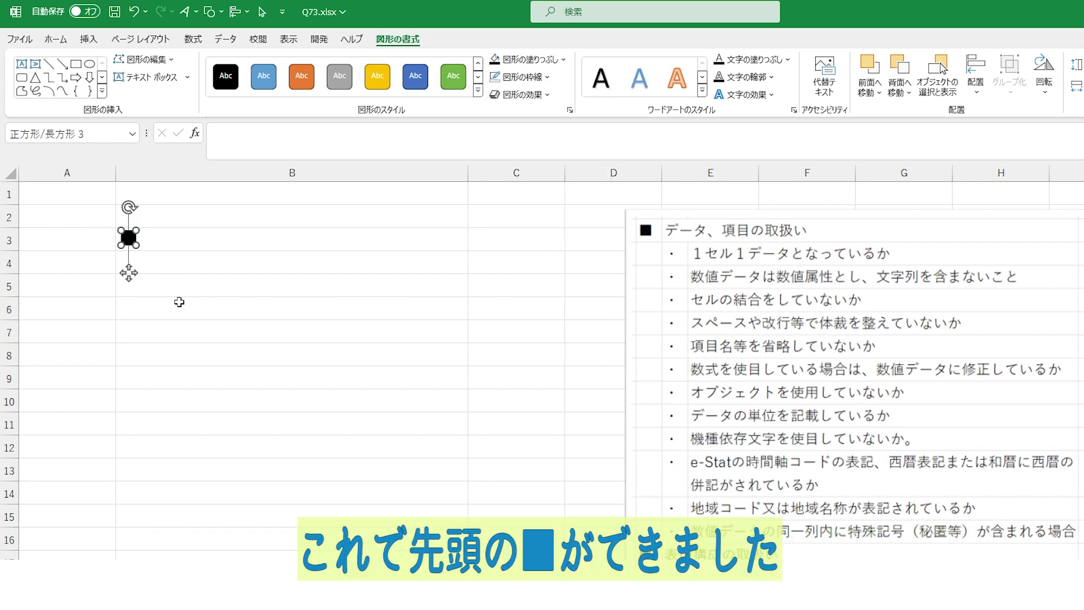
pyautogui.click(177, 305)
pyautogui.click(232, 236)
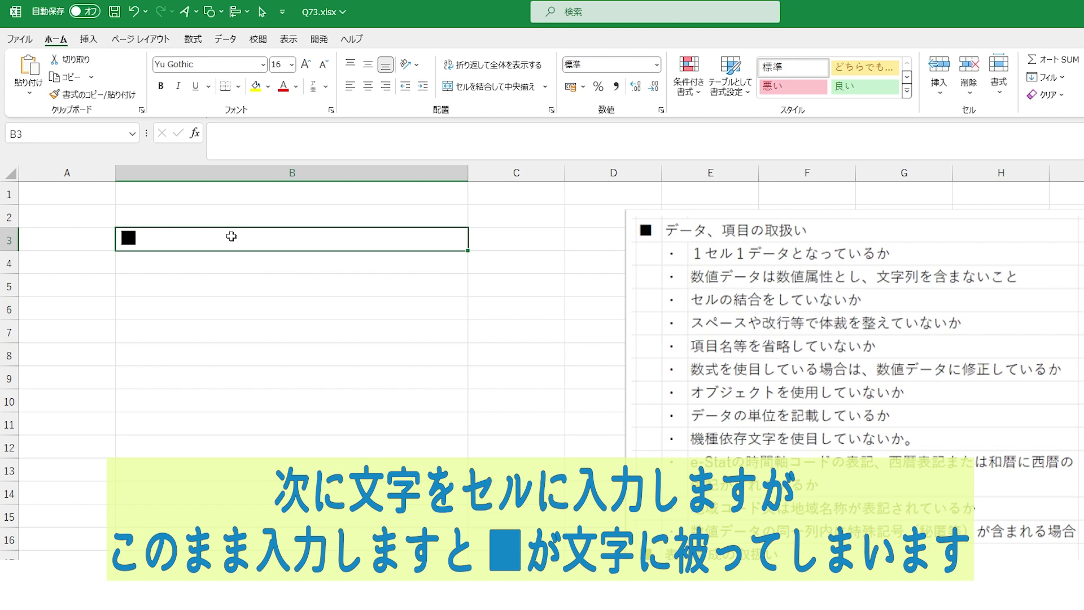
# Step: Enter the heading あいうえお in B3 and indent it two steps past the black square
pyautogui.write('あいうえお')
pyautogui.press('Return')
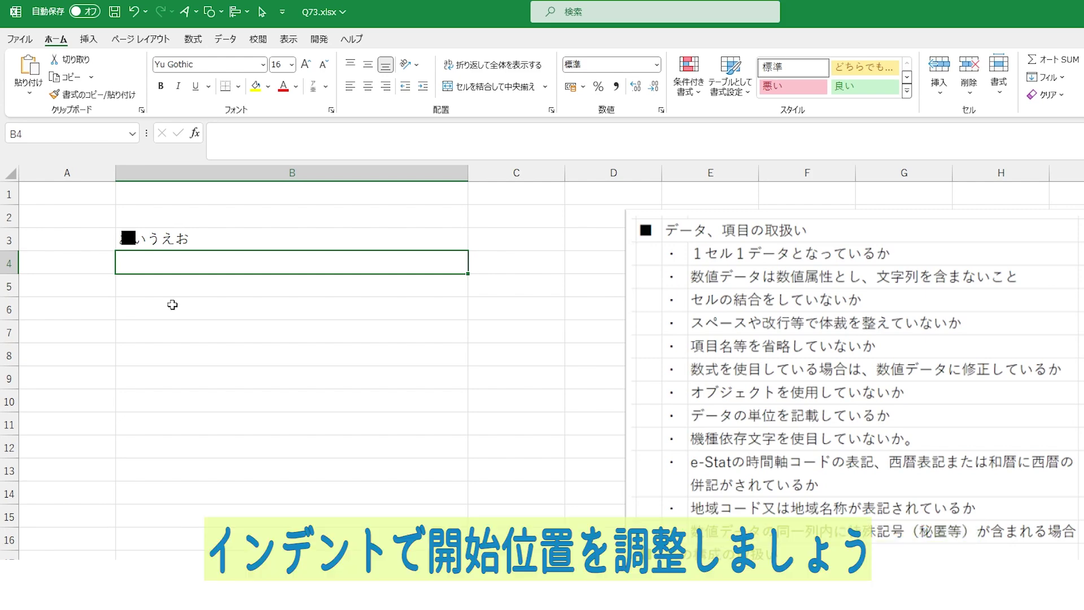
pyautogui.click(219, 237)
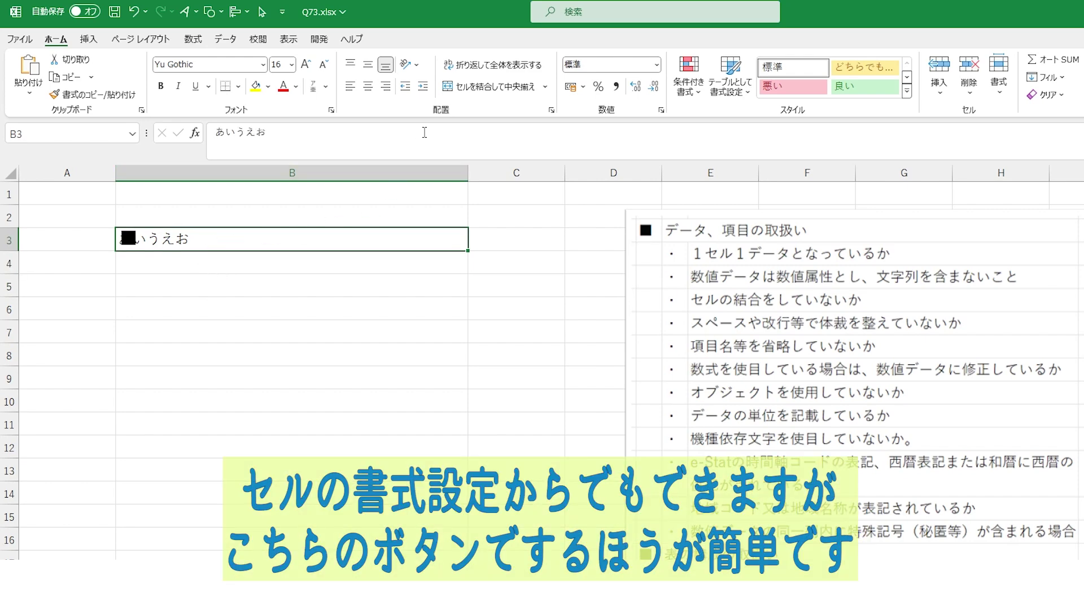
pyautogui.click(424, 89)
pyautogui.click(424, 89)
pyautogui.click(425, 89)
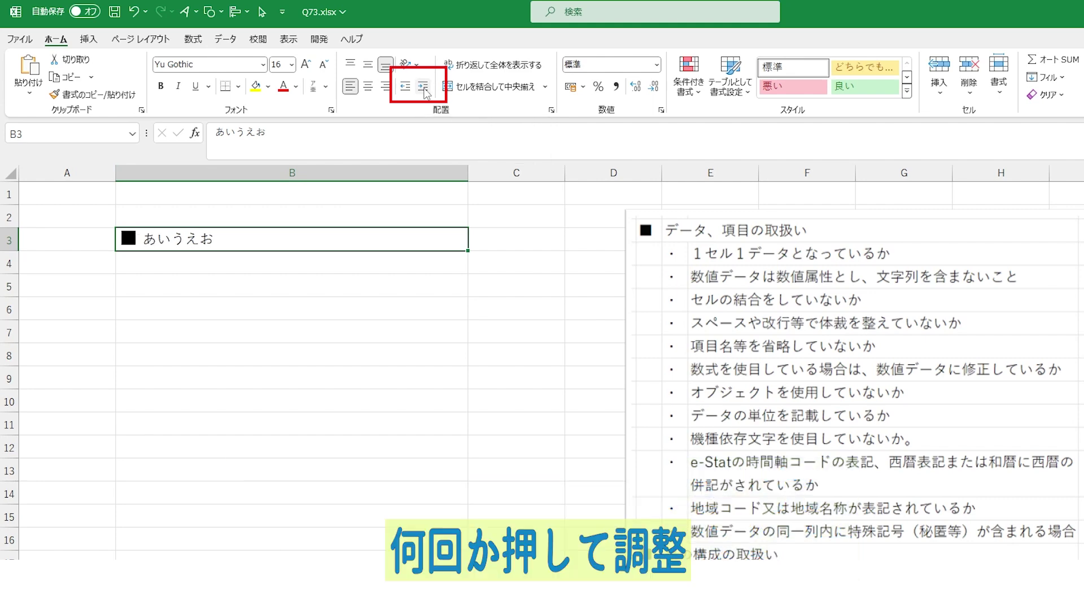
pyautogui.click(251, 304)
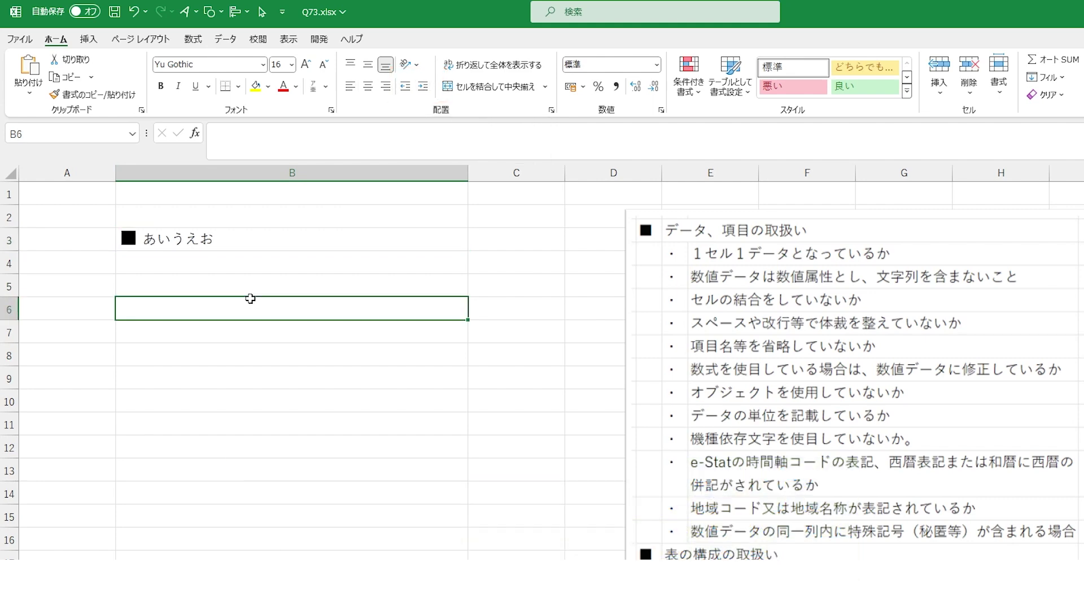
# Step: Narrow column B and auto-fit row 3's height to the wrapped heading
pyautogui.click(226, 241)
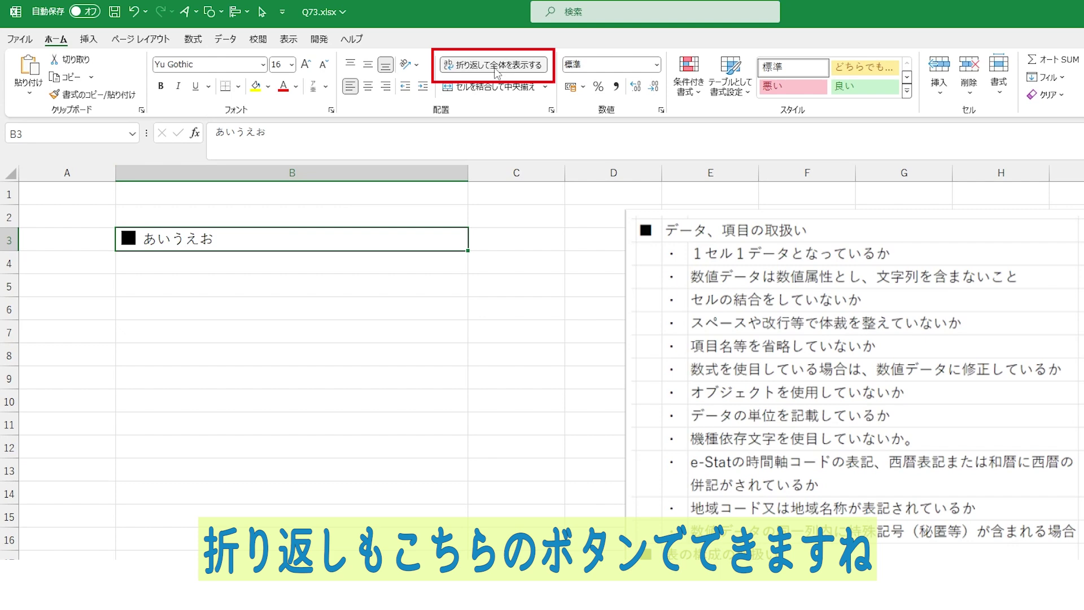
pyautogui.moveTo(460, 180); pyautogui.dragTo(197, 180)
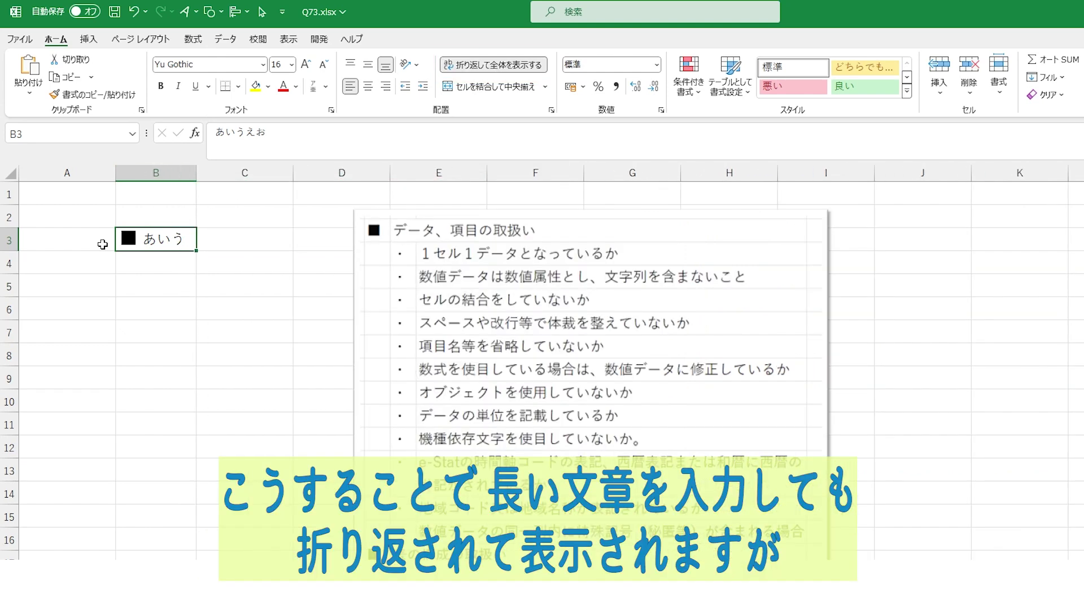
pyautogui.doubleClick(7, 251)
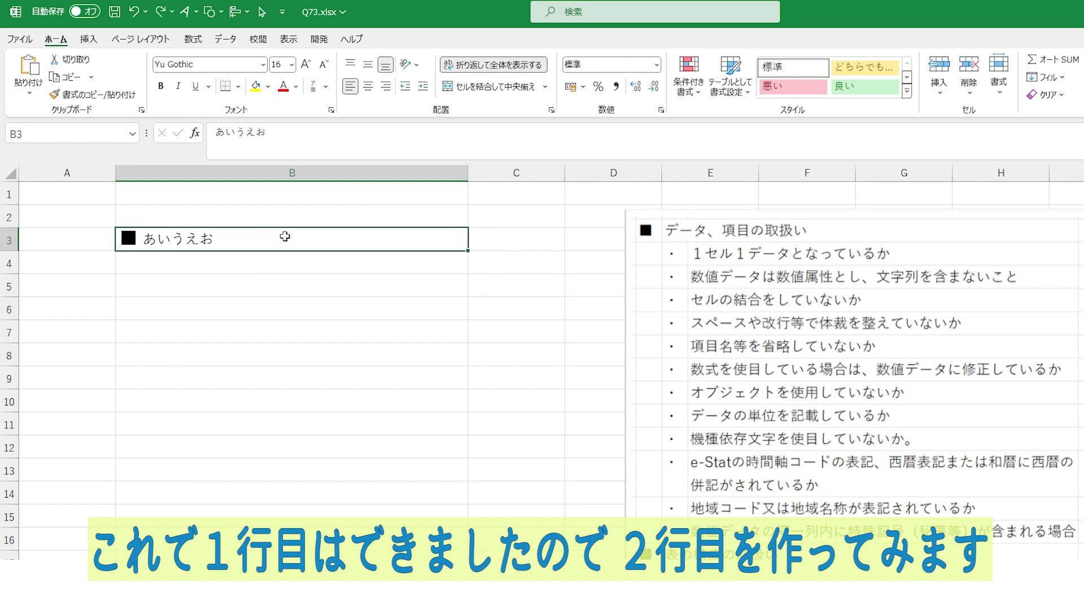
# Step: Draw a small black oval with no outline inside B4 as the bullet
pyautogui.click(288, 264)
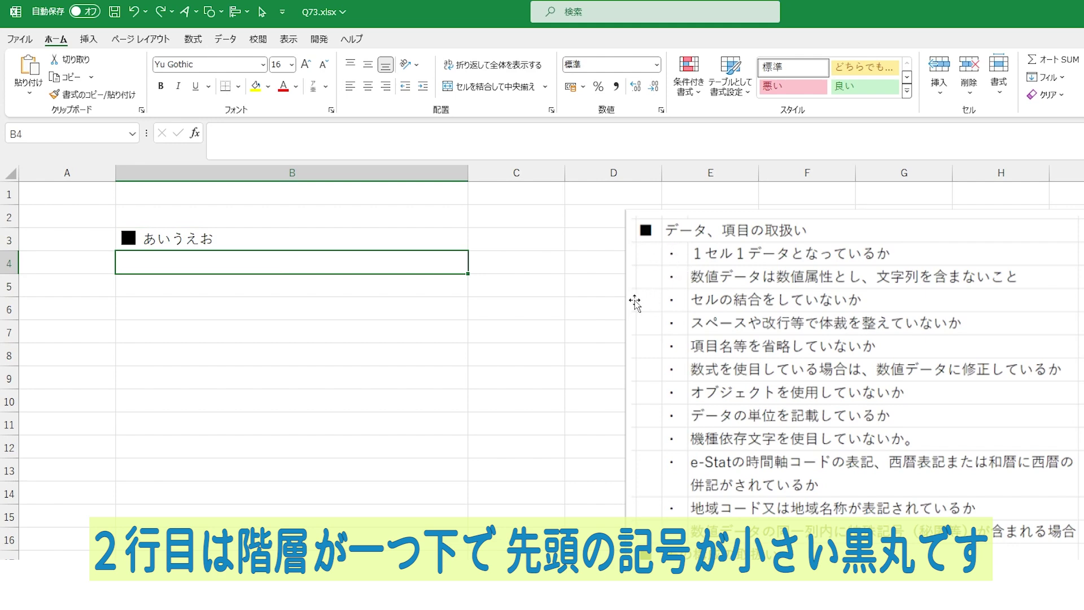
pyautogui.click(214, 11)
pyautogui.click(276, 50)
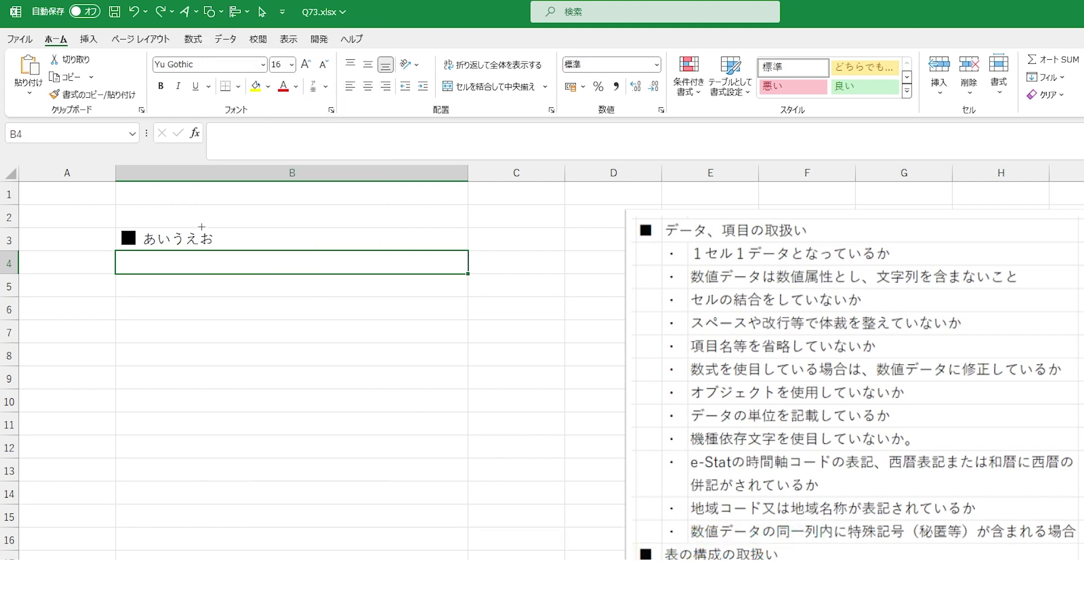
pyautogui.moveTo(138, 265)
pyautogui.mouseDown()
pyautogui.moveTo(152, 280)
pyautogui.moveTo(140, 276)
pyautogui.mouseUp()
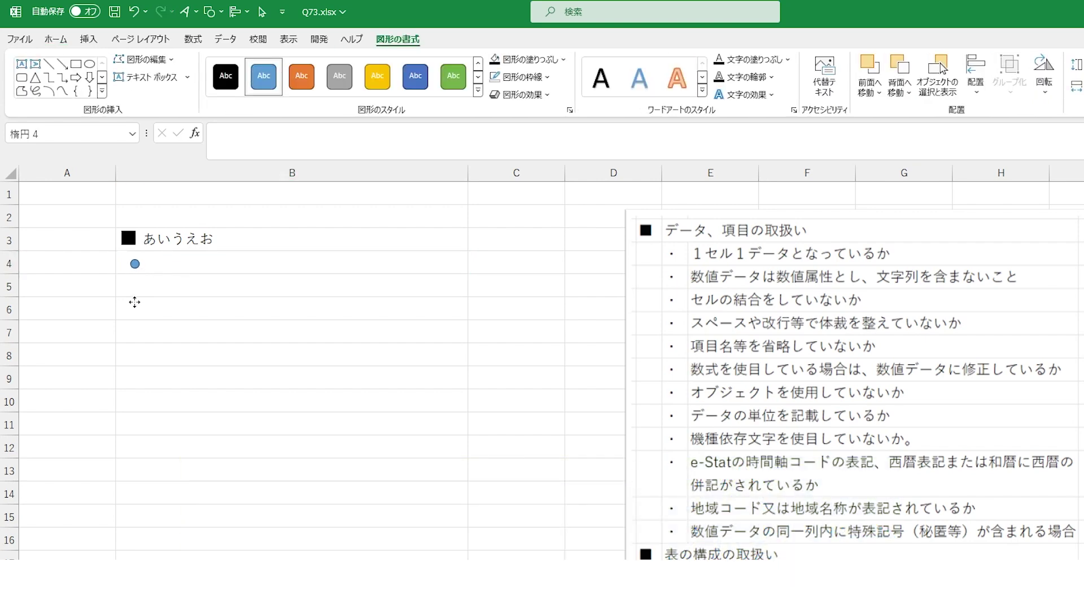
pyautogui.click(517, 61)
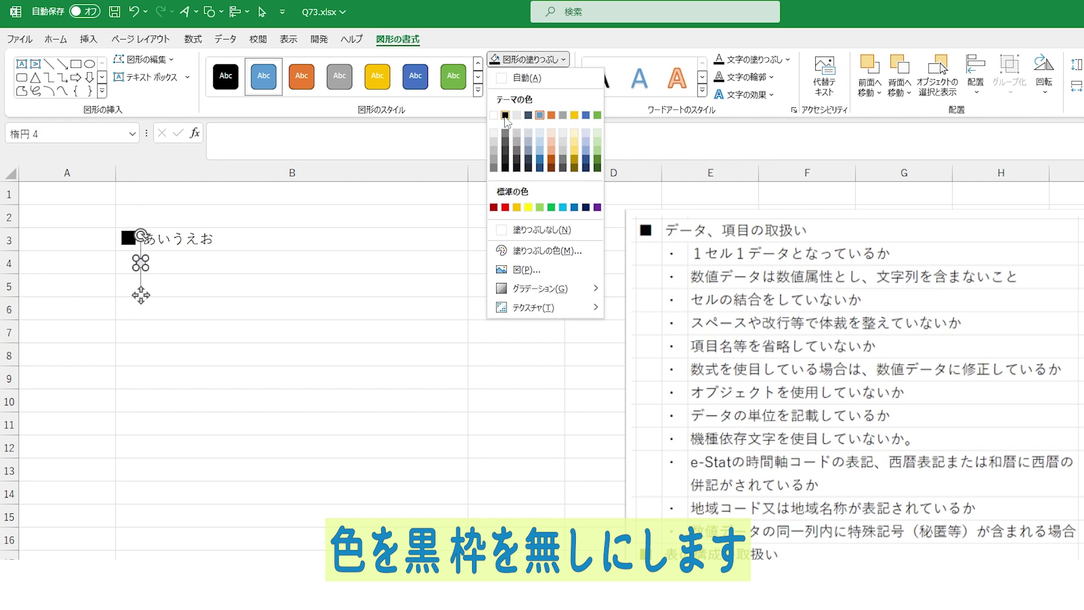
pyautogui.click(513, 113)
pyautogui.click(515, 82)
pyautogui.click(565, 248)
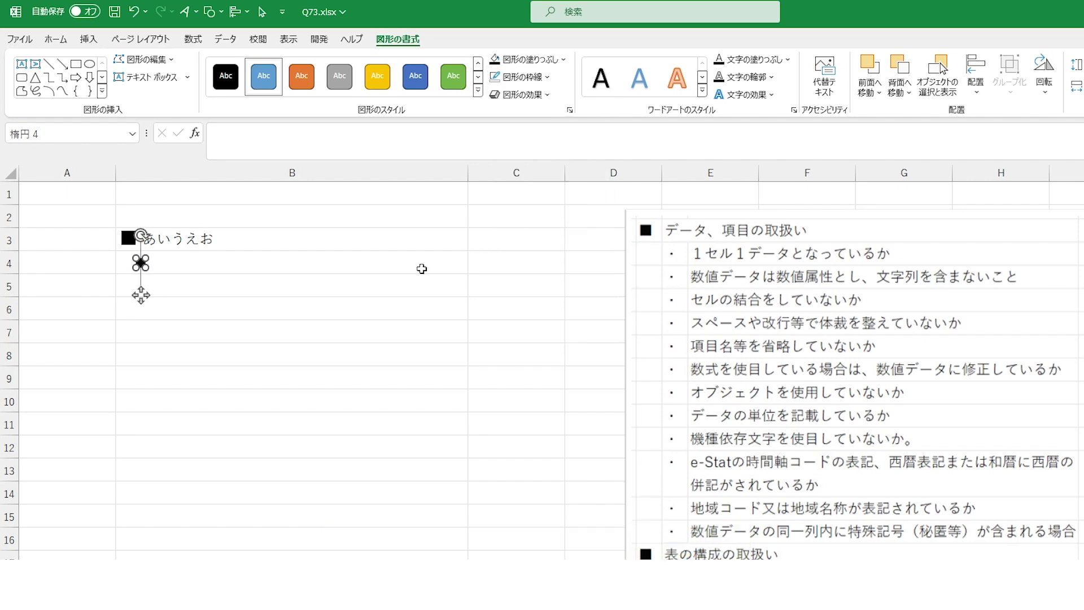
pyautogui.moveTo(141, 294); pyautogui.dragTo(145, 295)
pyautogui.click(147, 295)
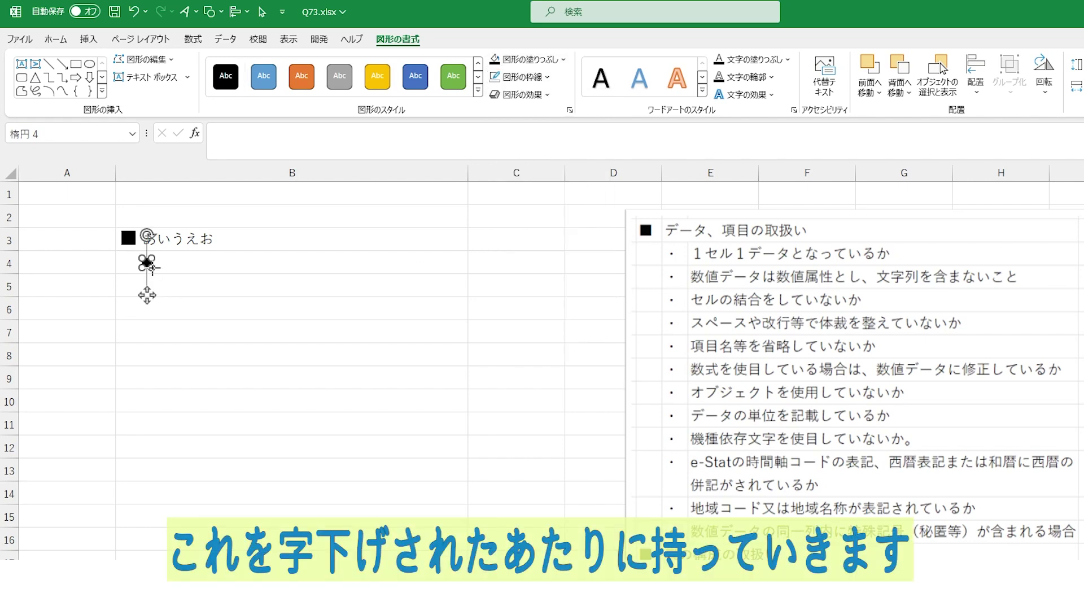
# Step: Type sample text in B4, indent it two steps after the bullet, then clear the text
pyautogui.click(323, 262)
pyautogui.write('ああああああああああああ')
pyautogui.press('Return')
pyautogui.hotkey('ctrl', 'Return')
pyautogui.click(422, 87)
pyautogui.click(423, 87)
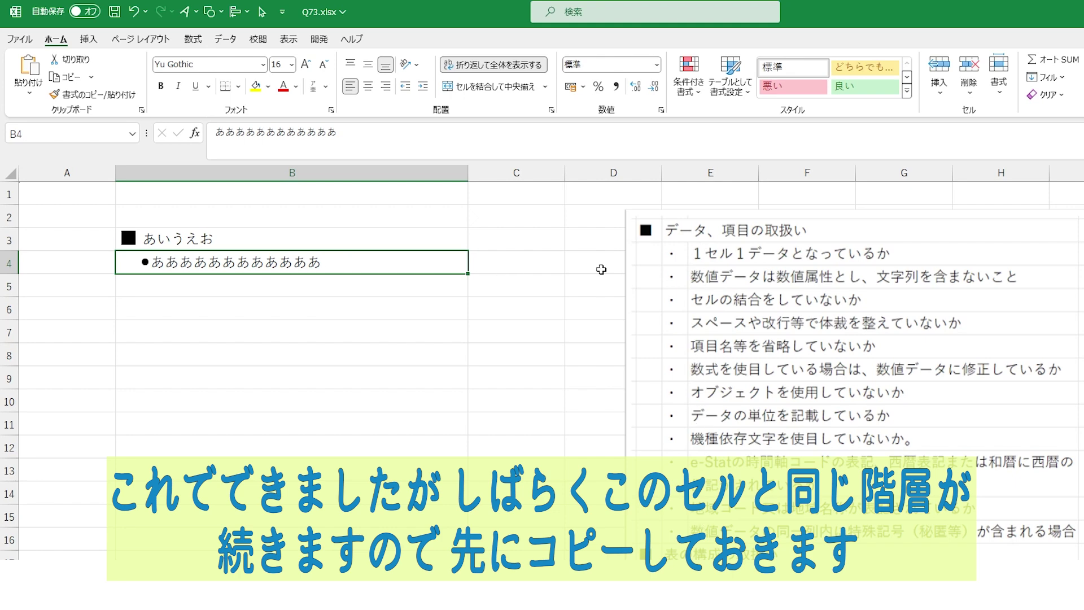
pyautogui.press('Delete')
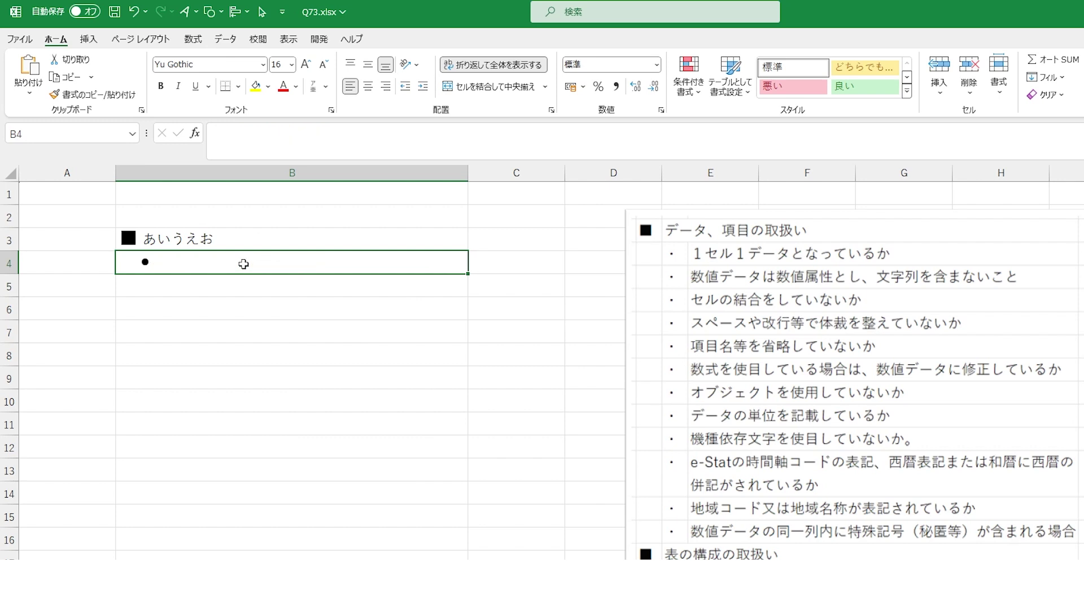
# Step: Copy the bulleted, indented cell B4 into B5:B14
pyautogui.rightClick(244, 264)
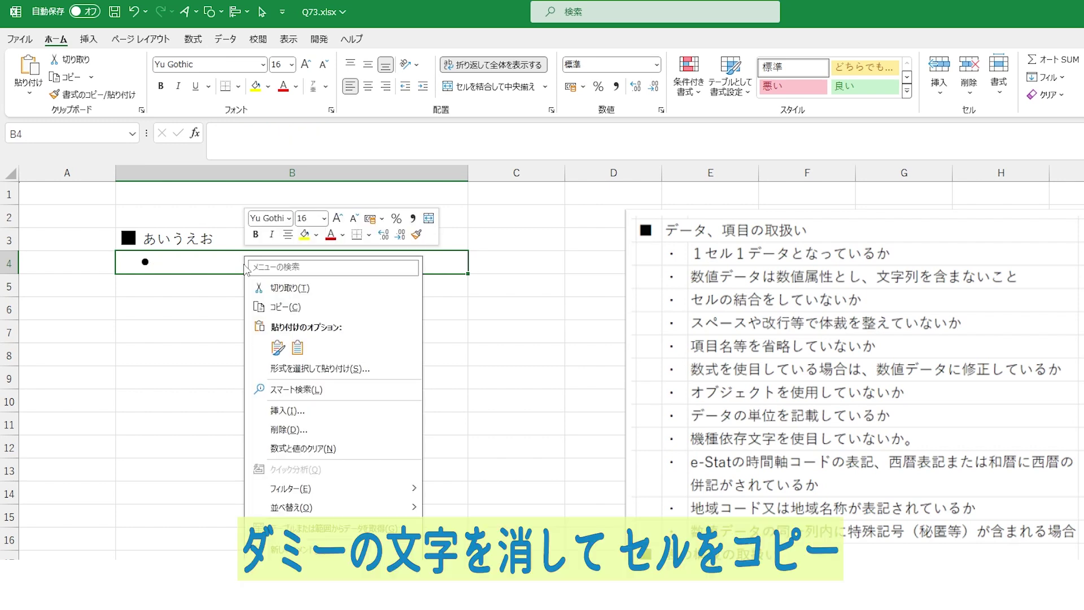
pyautogui.click(280, 308)
pyautogui.click(213, 292)
pyautogui.moveTo(213, 293); pyautogui.dragTo(198, 500)
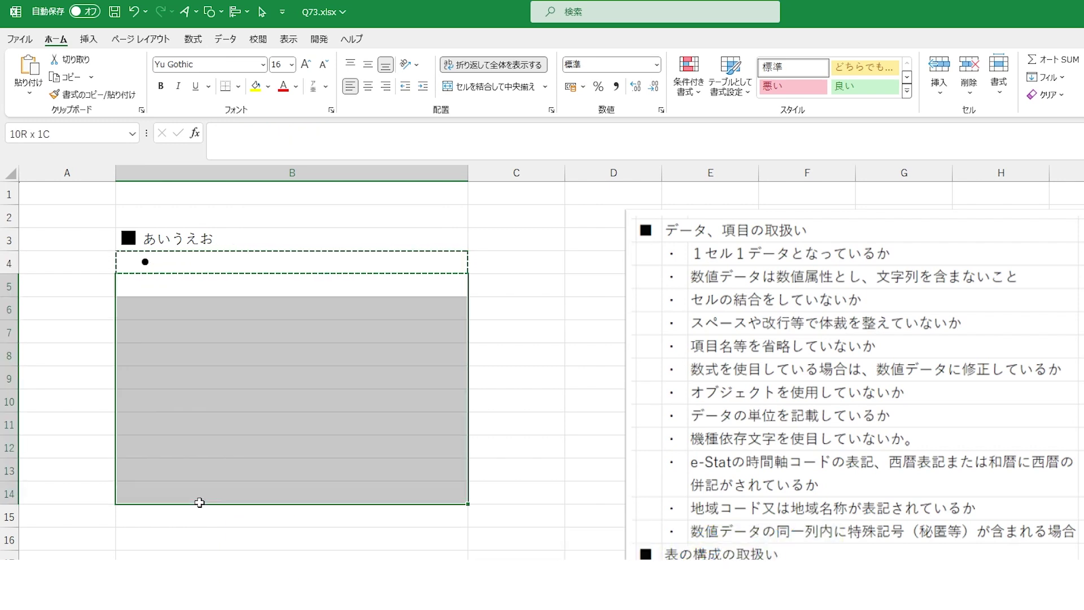
pyautogui.rightClick(222, 418)
pyautogui.click(257, 350)
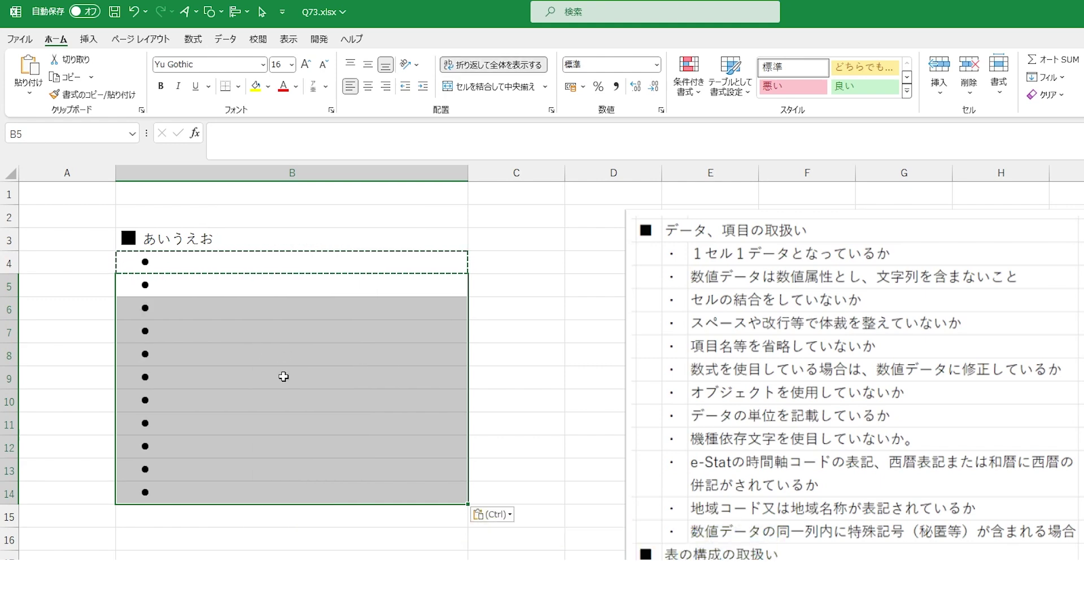
pyautogui.click(283, 375)
# Step: Enter the first item in B4 and 数値データは数値属性とし、文字列を含まないこと in B5
pyautogui.click(273, 260)
pyautogui.write('1せるe-')
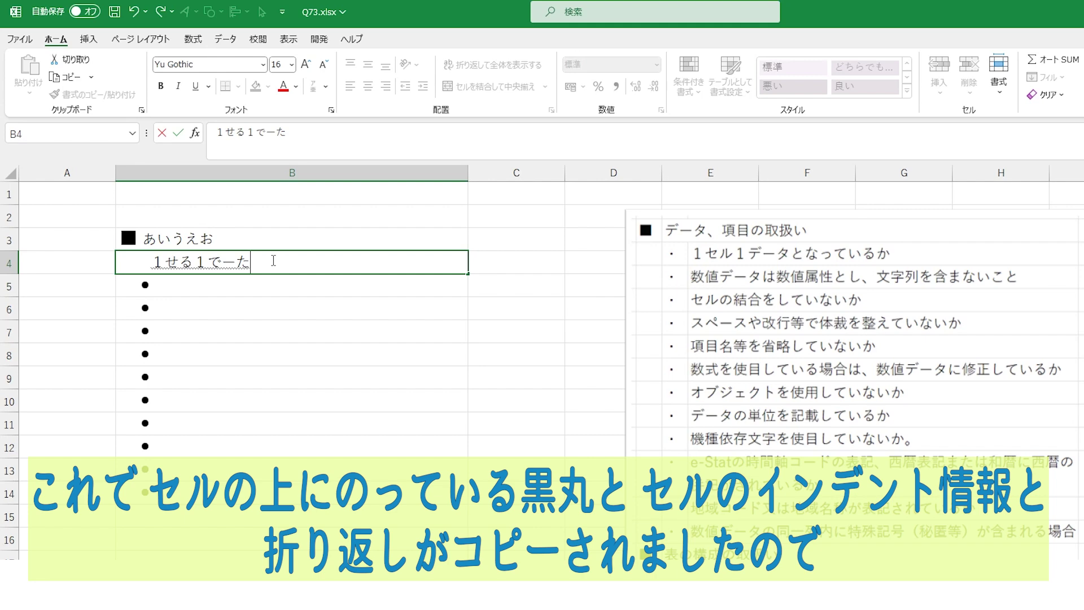
pyautogui.write('atteiruka')
pyautogui.press('space')
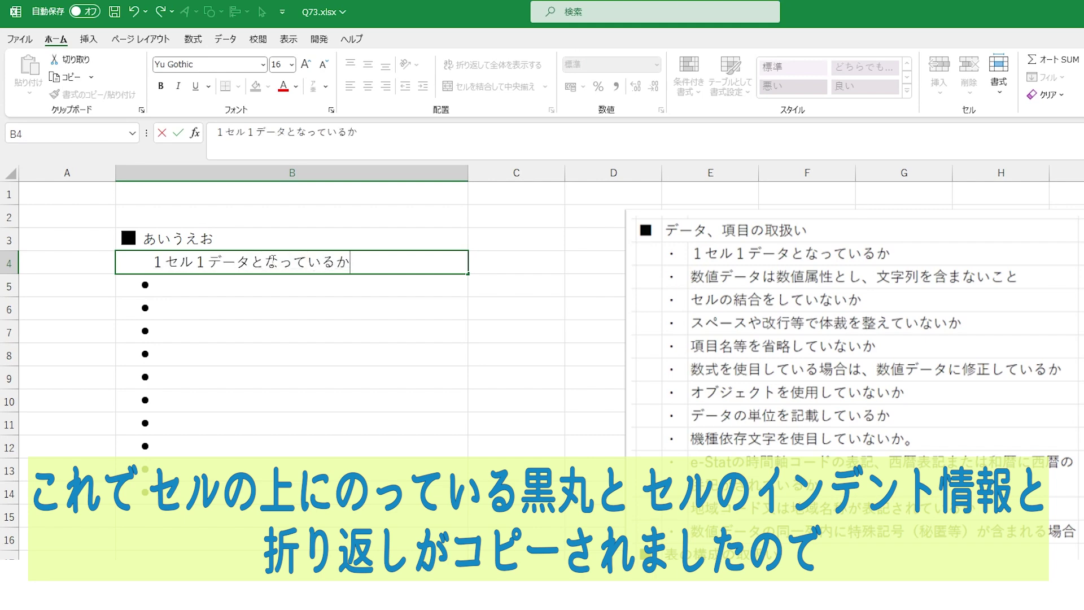
pyautogui.press('Return')
pyautogui.press('Return')
pyautogui.write('suuchi')
pyautogui.press('space')
pyautogui.write('de-tahasuuchizokuseitoshi,')
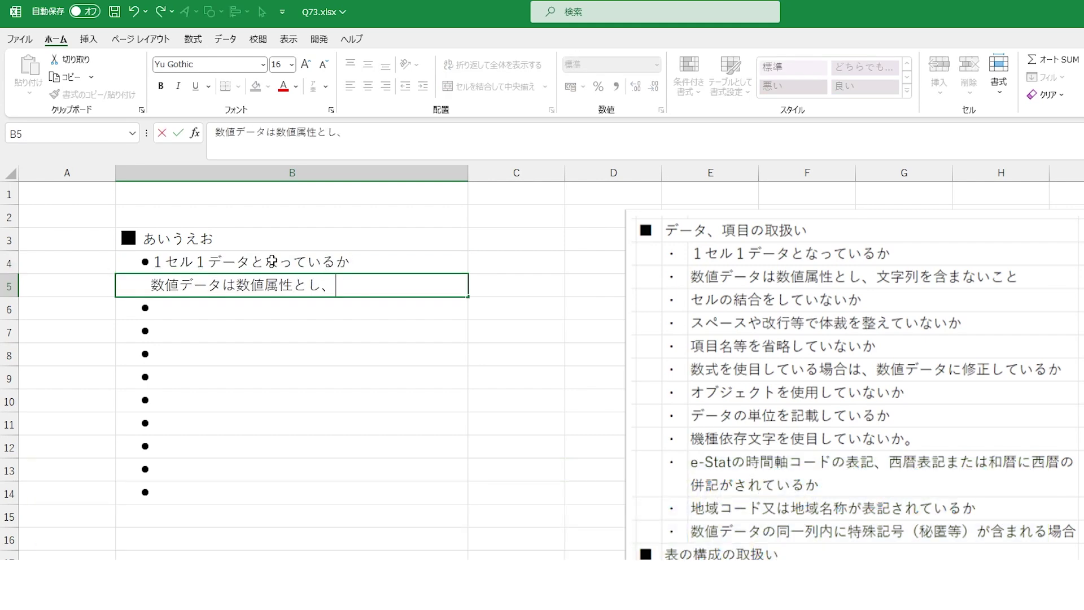
pyautogui.write('mojiretsuwofukumanaikoto')
pyautogui.press('space')
pyautogui.press('Return')
pyautogui.press('Return')
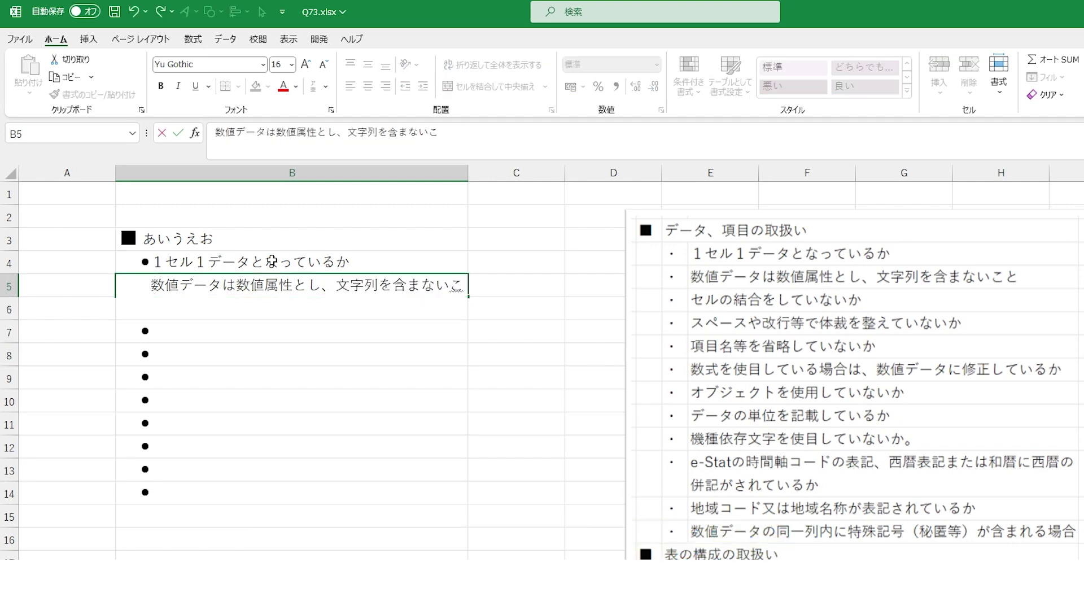
pyautogui.press('Return')
pyautogui.press('Return')
# Step: Narrow column B and enter セルの結合をしていないか in B6 and スペースや改行等で体裁を整えていないか in B7
pyautogui.moveTo(468, 172); pyautogui.dragTo(361, 172)
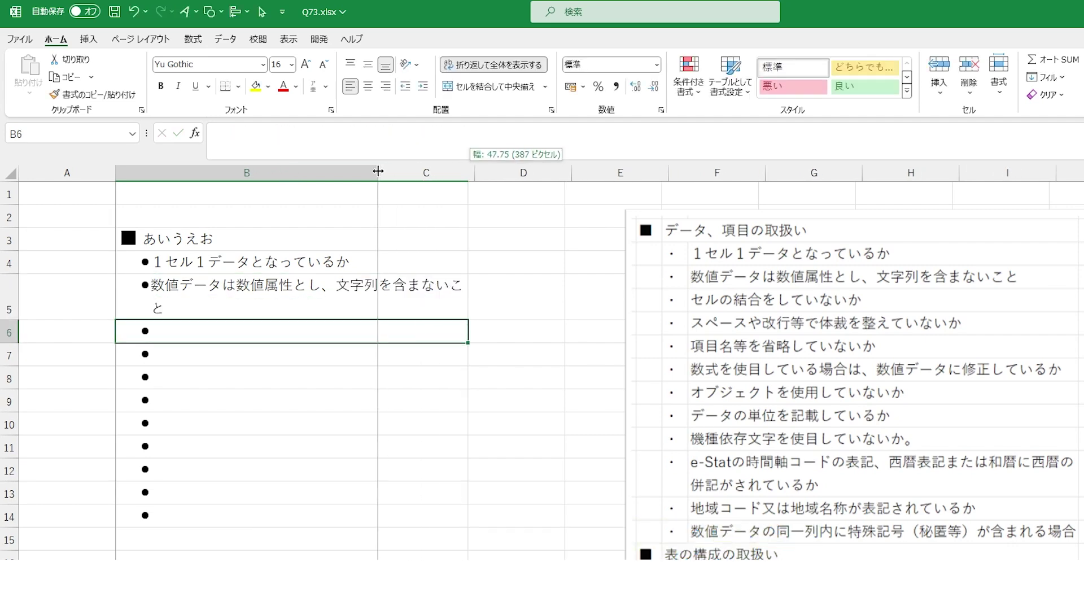
pyautogui.write('serunoketsugouwoshiteinaika')
pyautogui.press('space')
pyautogui.press('Return')
pyautogui.press('Return')
pyautogui.write('supe-suya')
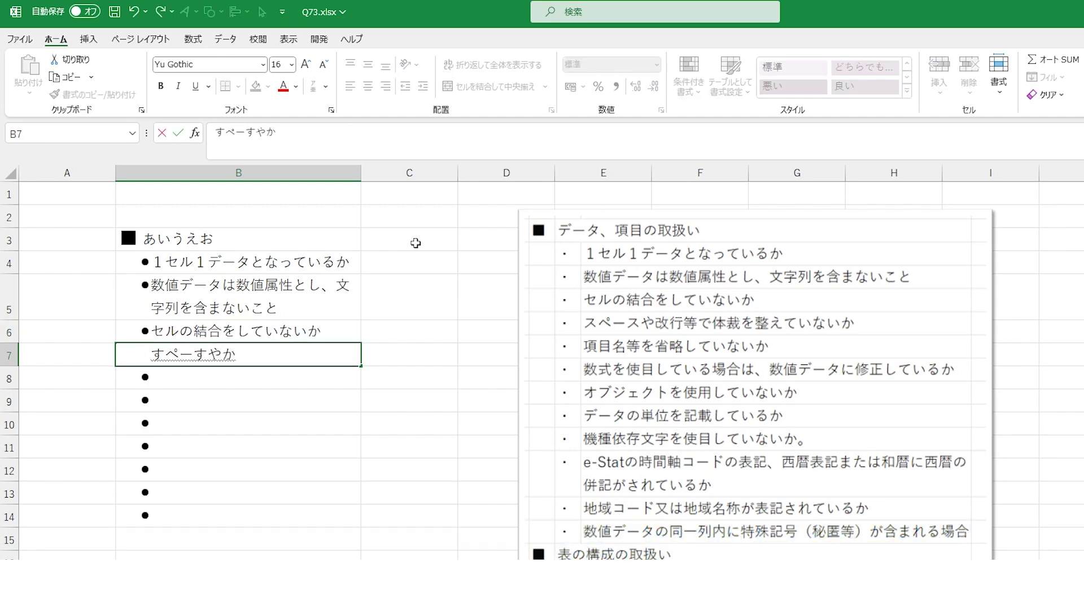
pyautogui.write('kaigyoutoudeteisaitototonoeteinaika')
pyautogui.press('space')
pyautogui.press('Return')
pyautogui.press('Return')
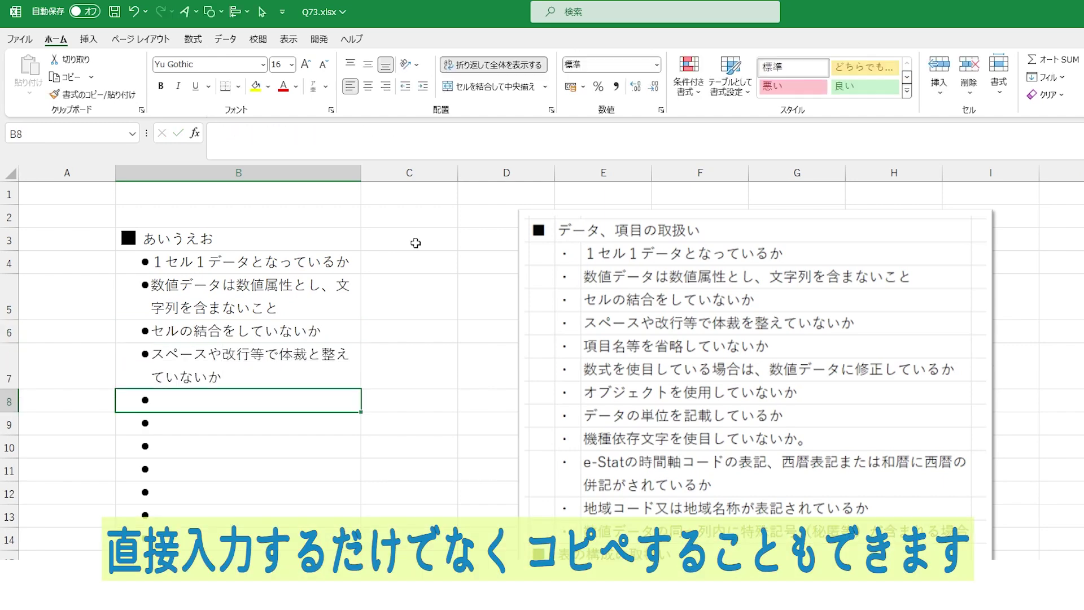
pyautogui.write('koumokumeitouwo')
pyautogui.press('space')
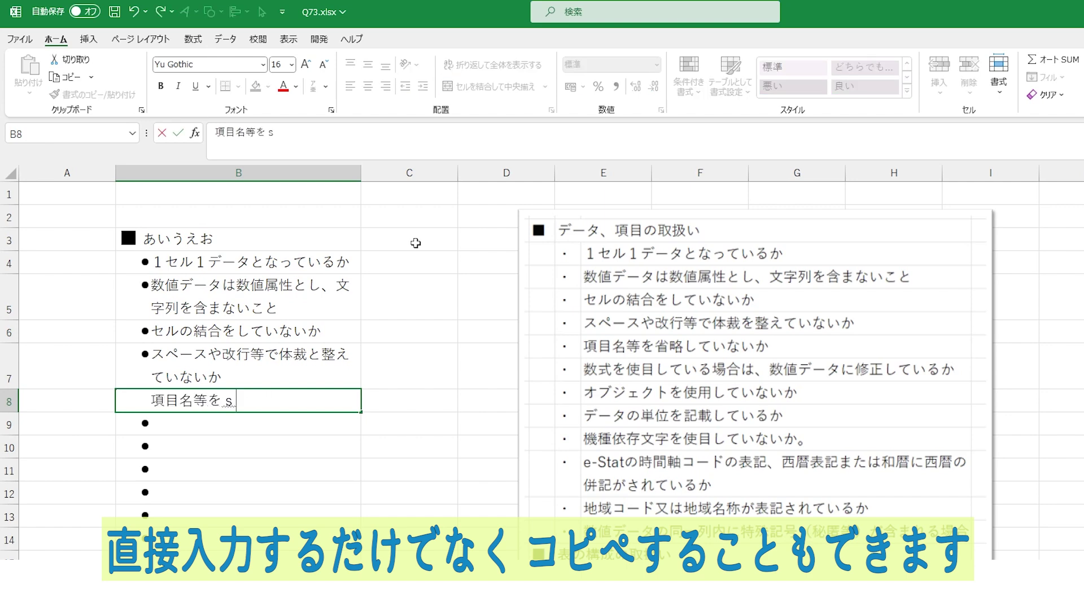
# Step: Finish the B8 item 項目名等を省略していない and paste text-file lines 7–12 into B9 onward
pyautogui.write('shouryakushiteinai')
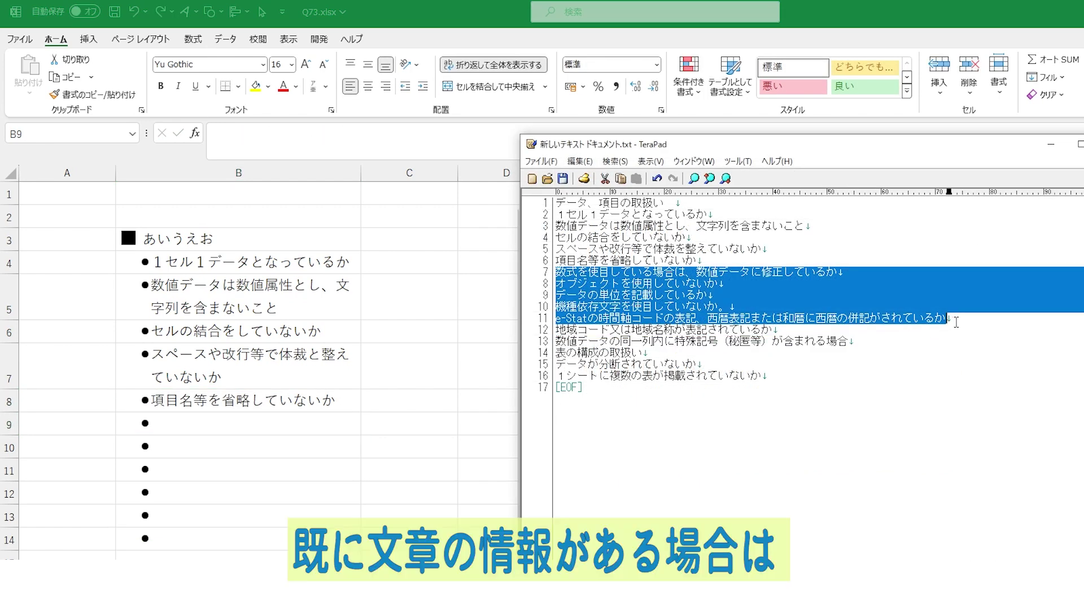
pyautogui.moveTo(955, 323); pyautogui.dragTo(966, 329)
pyautogui.rightClick(790, 314)
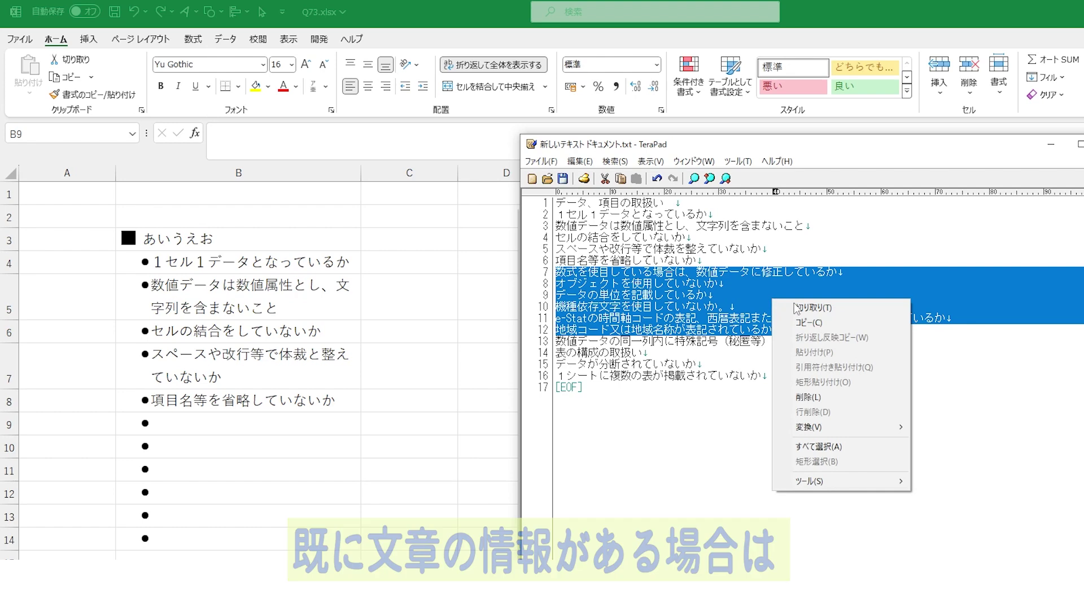
pyautogui.click(830, 323)
pyautogui.click(254, 423)
pyautogui.rightClick(254, 424)
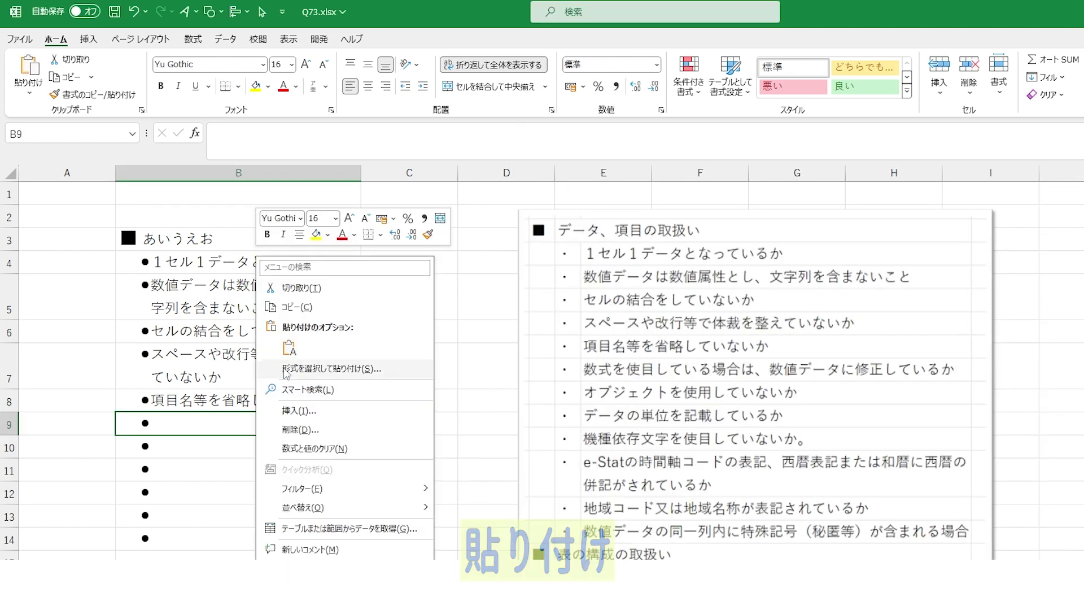
pyautogui.click(303, 331)
pyautogui.click(436, 363)
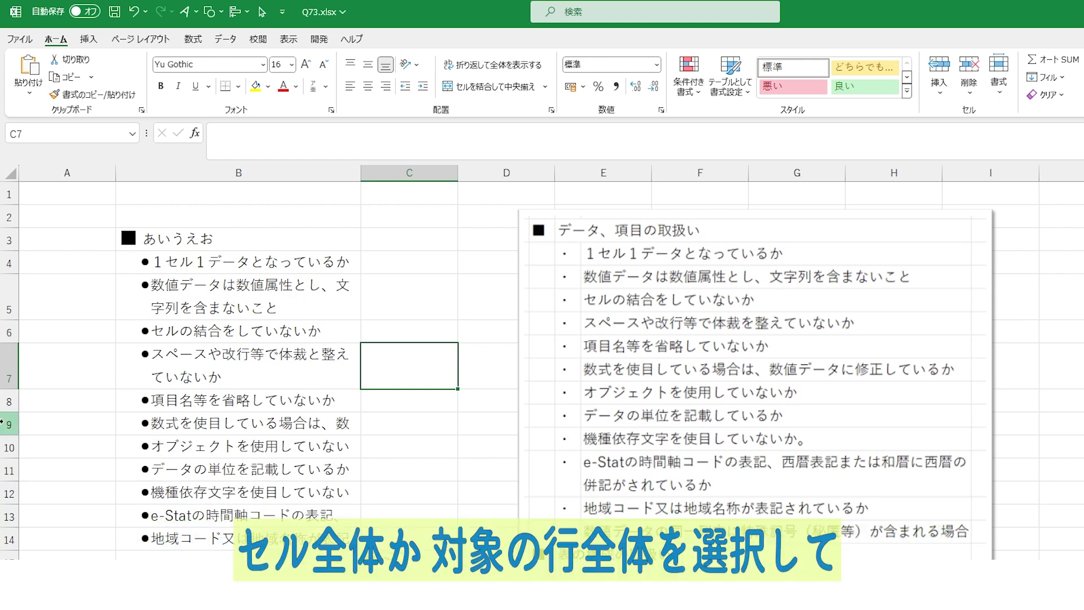
# Step: Auto-fit the heights of rows 8–14 and widen column B again
pyautogui.moveTo(8, 402); pyautogui.dragTo(9, 539)
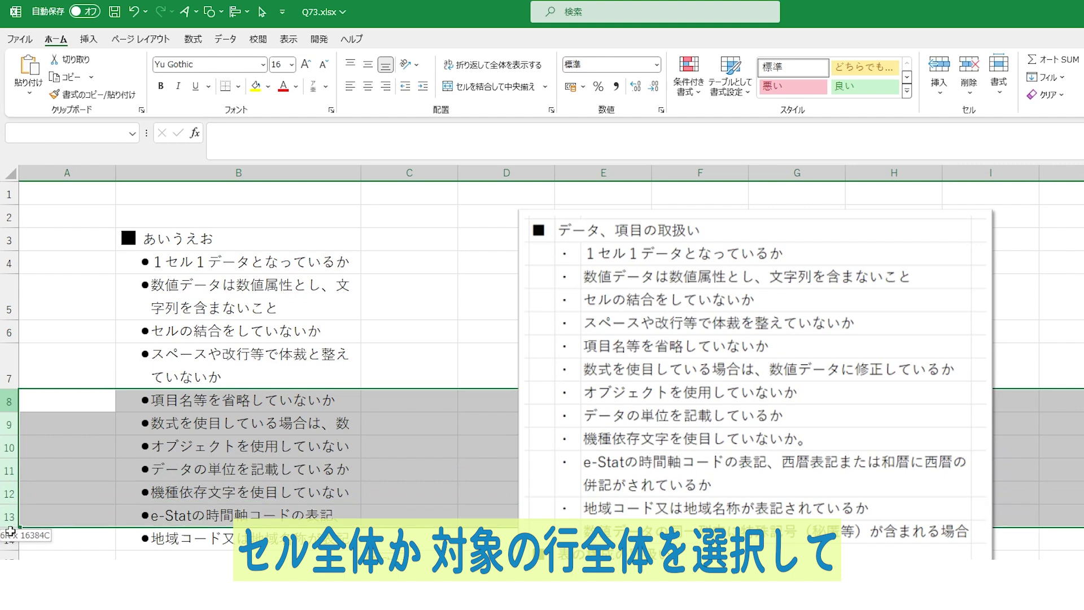
pyautogui.doubleClick(11, 413)
pyautogui.click(85, 443)
pyautogui.scroll(-2, 87, 444)
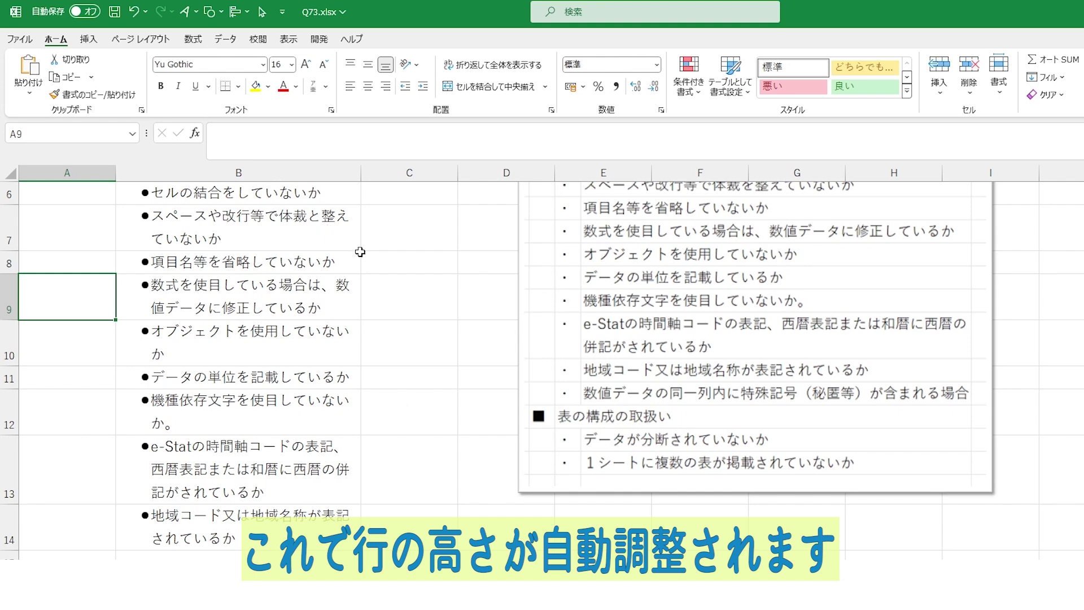
pyautogui.moveTo(361, 172); pyautogui.dragTo(446, 172)
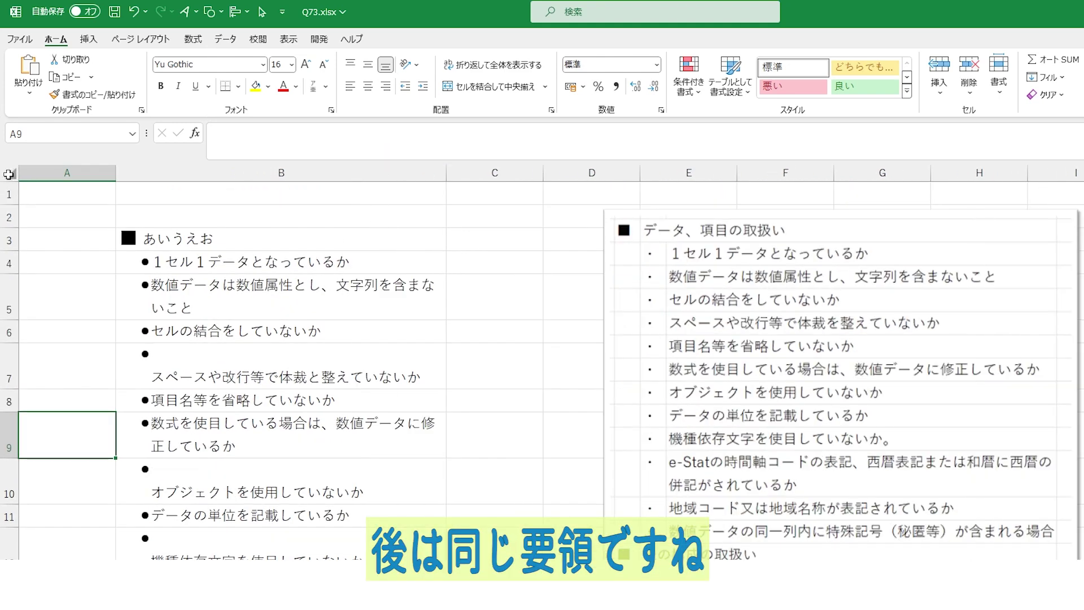
# Step: Auto-fit the height of every row on the sheet
pyautogui.click(9, 174)
pyautogui.doubleClick(8, 228)
pyautogui.scroll(-2, 265, 355)
# Step: Copy the ■ heading from B3 into B16 and retype it as 表の構成の取扱い
pyautogui.click(339, 492)
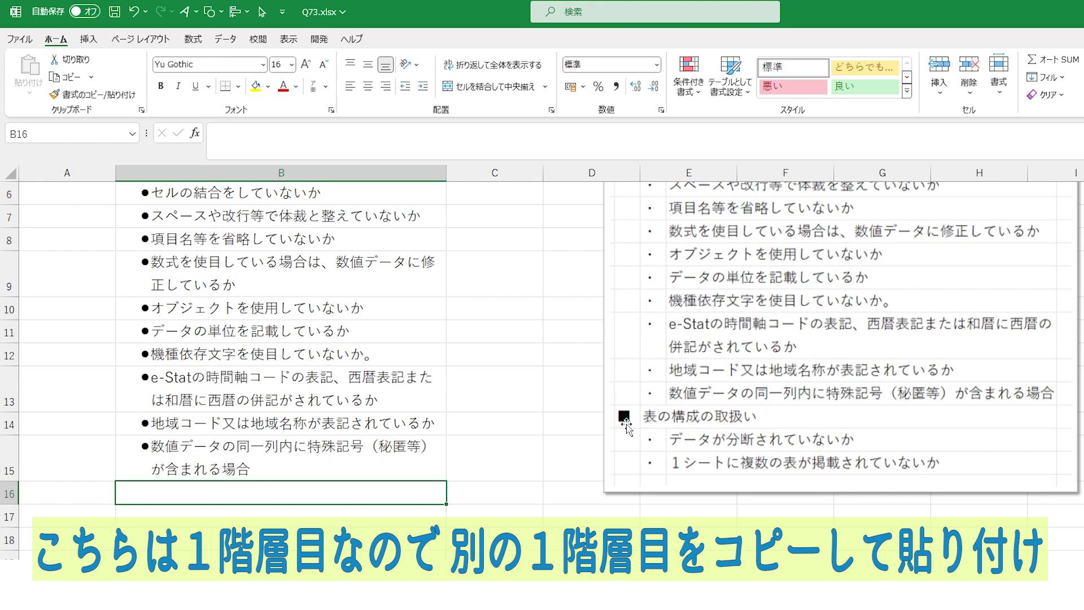
pyautogui.scroll(2, 280, 242)
pyautogui.rightClick(280, 237)
pyautogui.click(299, 288)
pyautogui.scroll(-2, 281, 265)
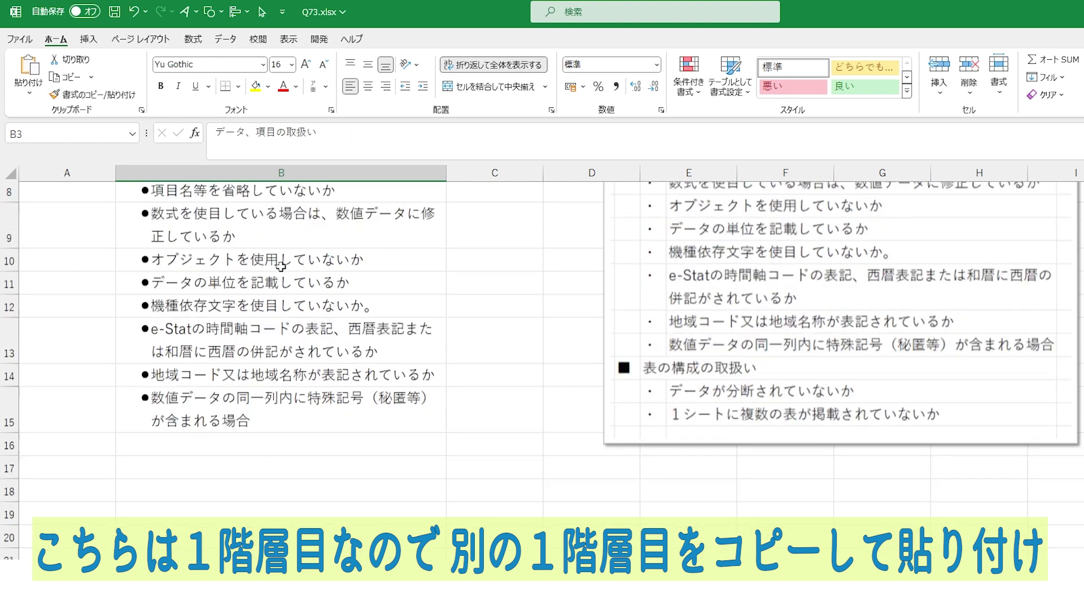
pyautogui.scroll(-2, 280, 266)
pyautogui.rightClick(189, 353)
pyautogui.click(220, 353)
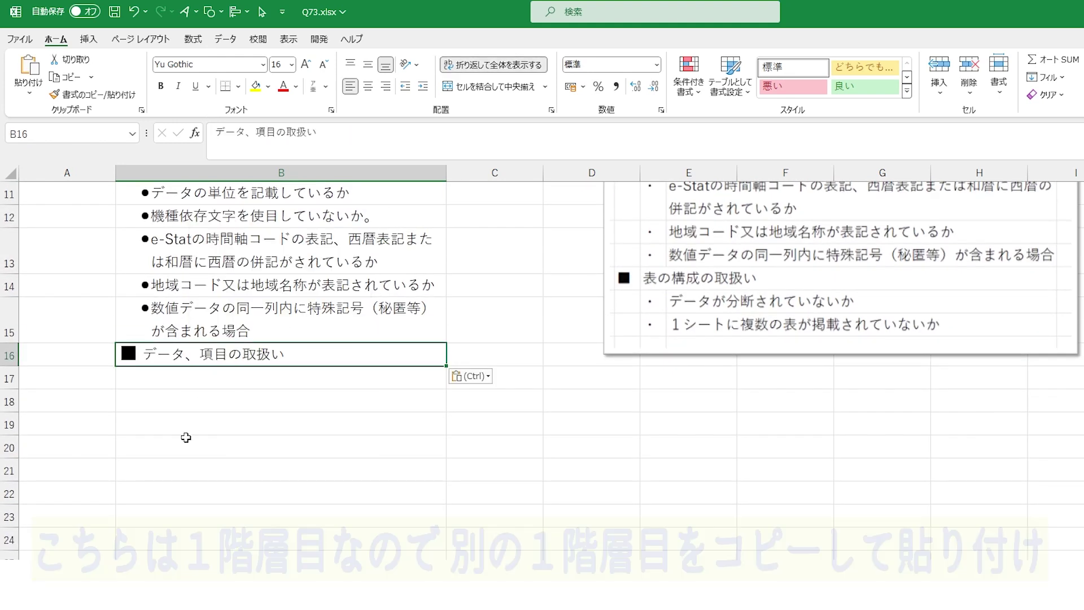
pyautogui.write('ひょうのこうせいのとりあつかい')
pyautogui.press('space')
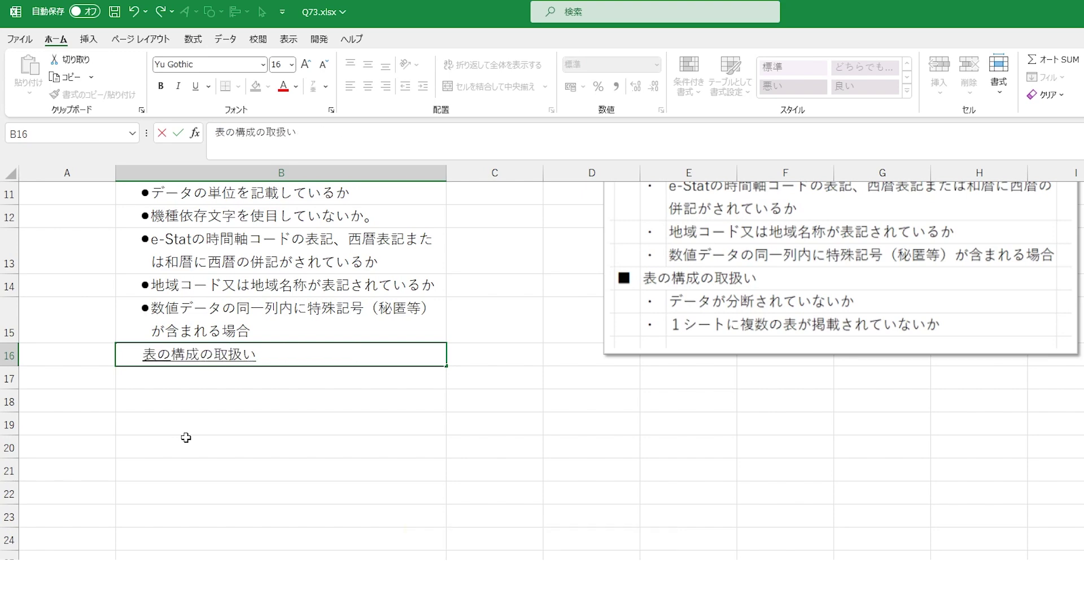
pyautogui.press('Return')
pyautogui.press('Return')
# Step: Copy bulleted B14:B15 into B17:B18, retyped as データが分断されていないか and １シートに複数の表が掲載されていないか
pyautogui.moveTo(243, 278); pyautogui.dragTo(243, 316)
pyautogui.rightClick(243, 316)
pyautogui.click(261, 367)
pyautogui.click(213, 377)
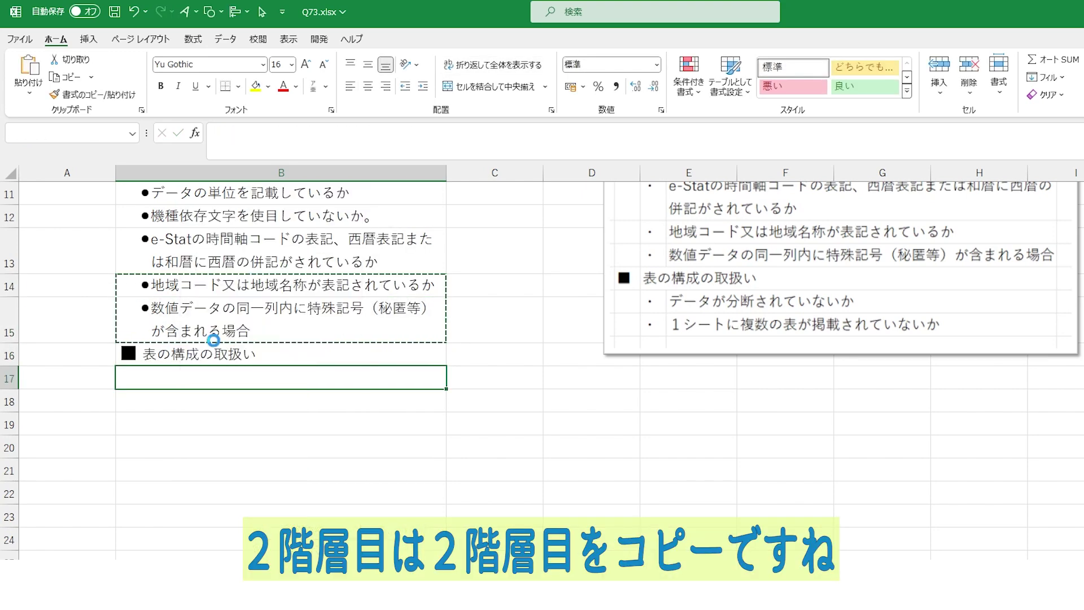
pyautogui.hotkey('ctrl', 'v')
pyautogui.write('がぶんだん')
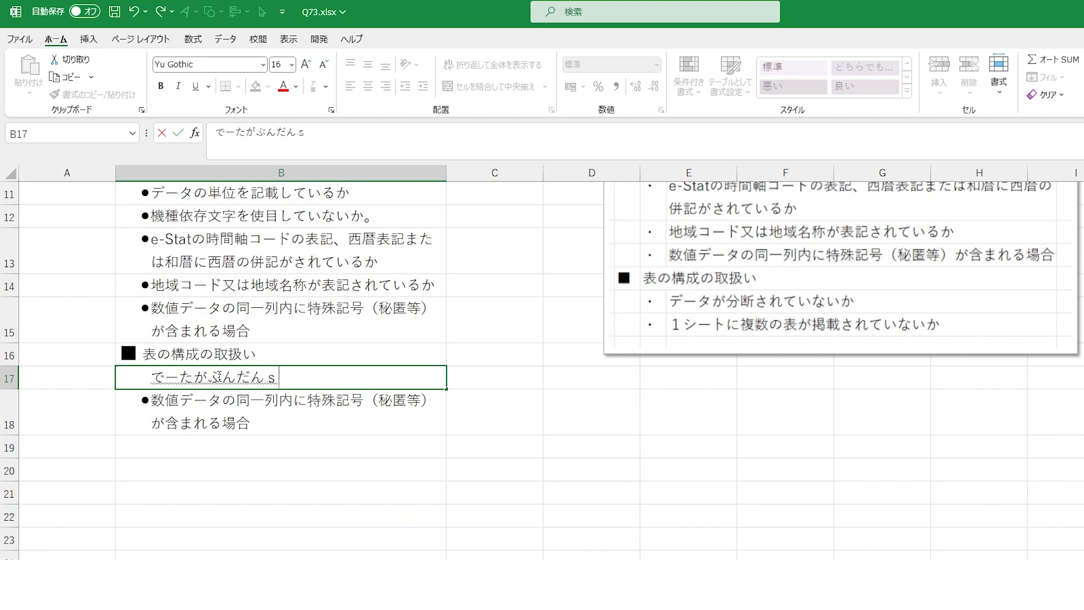
pyautogui.write('されていないか')
pyautogui.press('space')
pyautogui.press('Return')
pyautogui.press('Return')
pyautogui.write('1しーとnにふくすうのひょうがけいさいされていないか')
pyautogui.press('space')
pyautogui.press('Return')
pyautogui.press('Return')
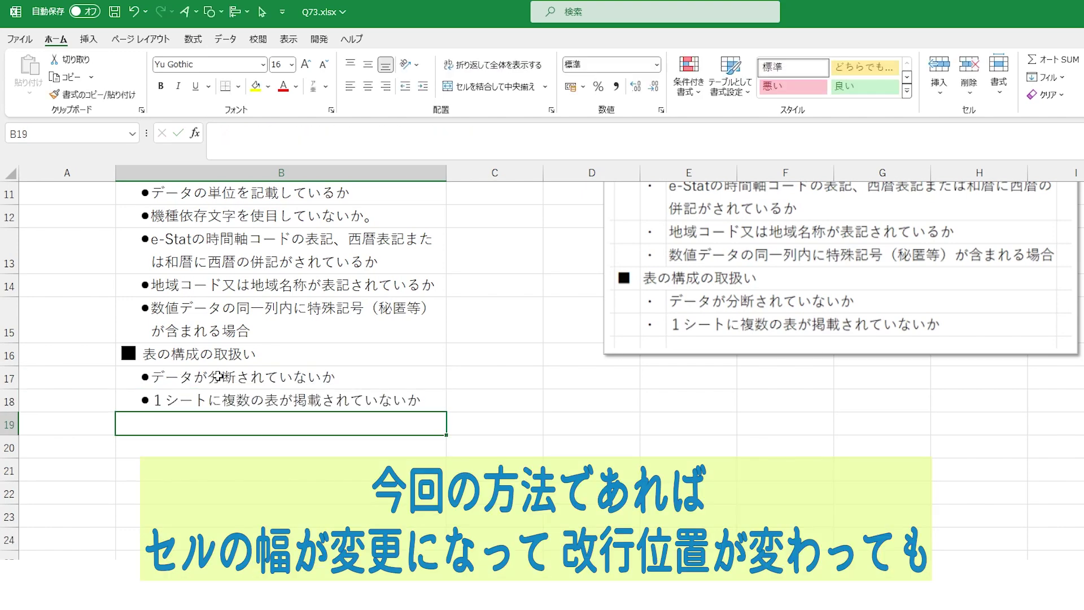
pyautogui.scroll(4, 261, 380)
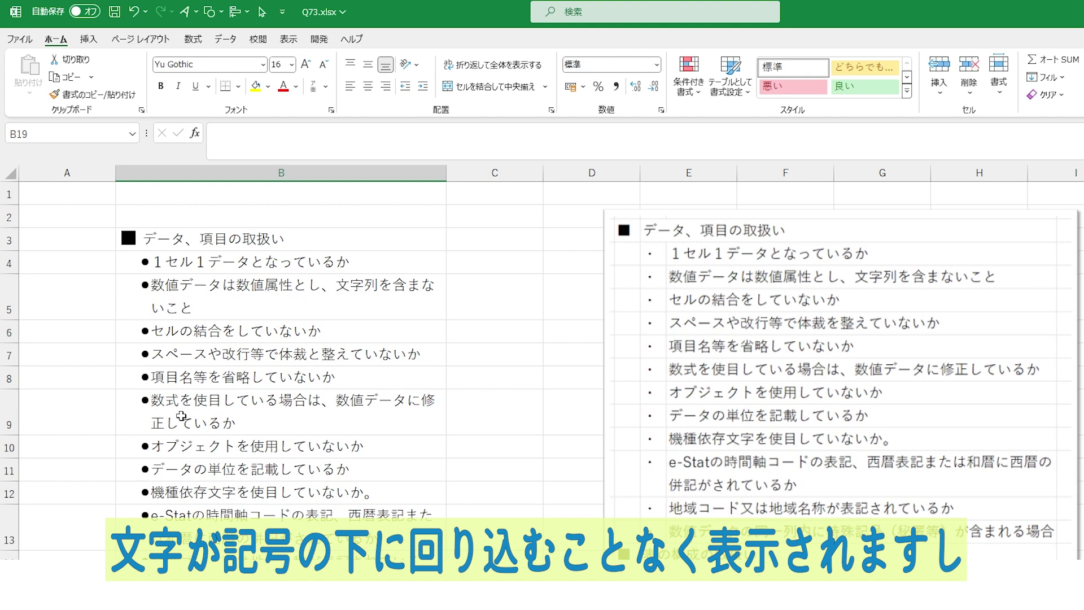
# Step: Insert two blank rows below row 6
pyautogui.moveTo(9, 354); pyautogui.dragTo(9, 377)
pyautogui.rightClick(9, 377)
pyautogui.click(51, 477)
pyautogui.click(70, 492)
# Step: Copy B6 into B7:B8, indent their text one step, and shift their round bullets right
pyautogui.click(242, 333)
pyautogui.hotkey('ctrl', 'c')
pyautogui.moveTo(237, 354); pyautogui.dragTo(237, 377)
pyautogui.hotkey('ctrl', 'v')
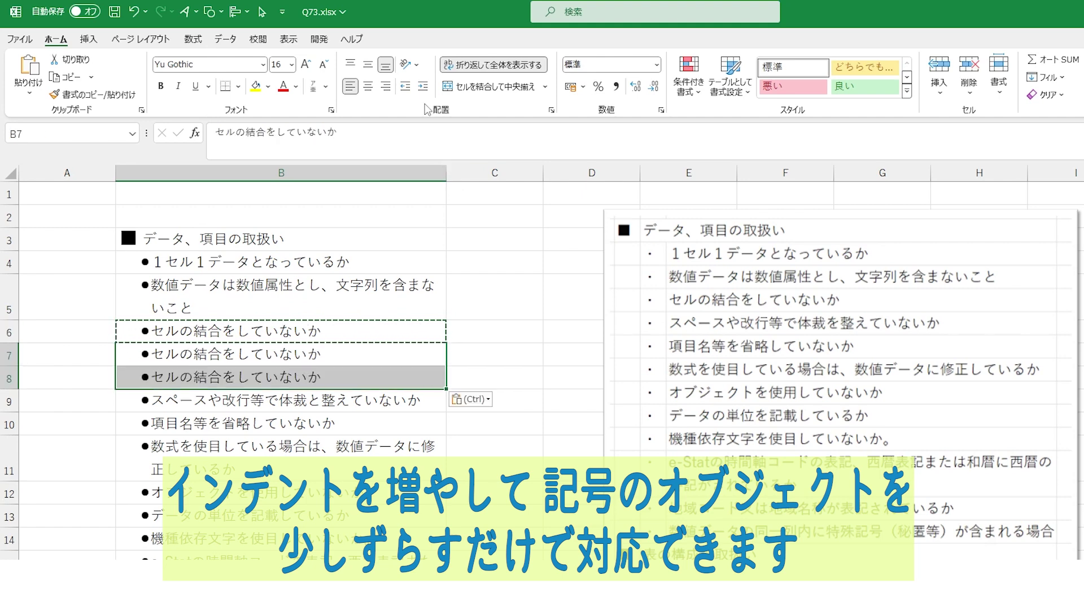
pyautogui.click(422, 85)
pyautogui.click(142, 377)
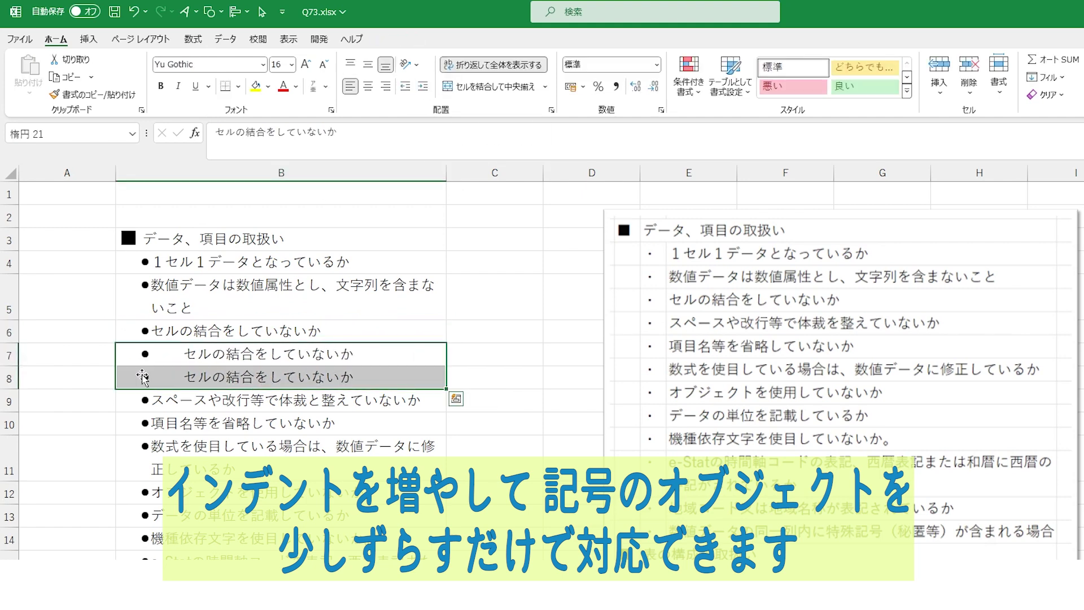
pyautogui.moveTo(142, 377); pyautogui.dragTo(170, 377)
pyautogui.click(294, 354)
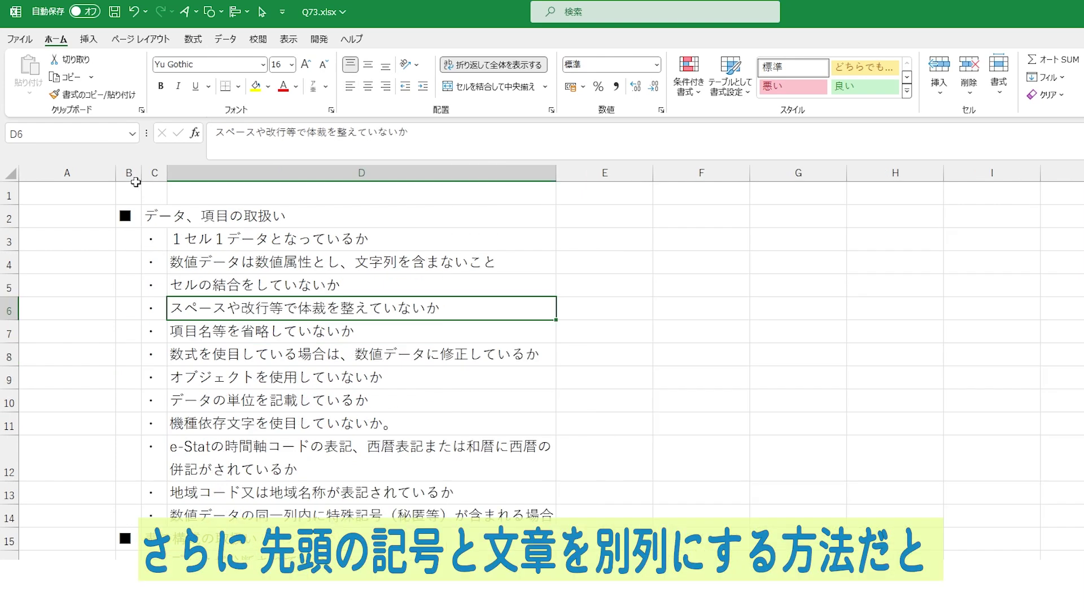
pyautogui.click(126, 216)
pyautogui.click(151, 236)
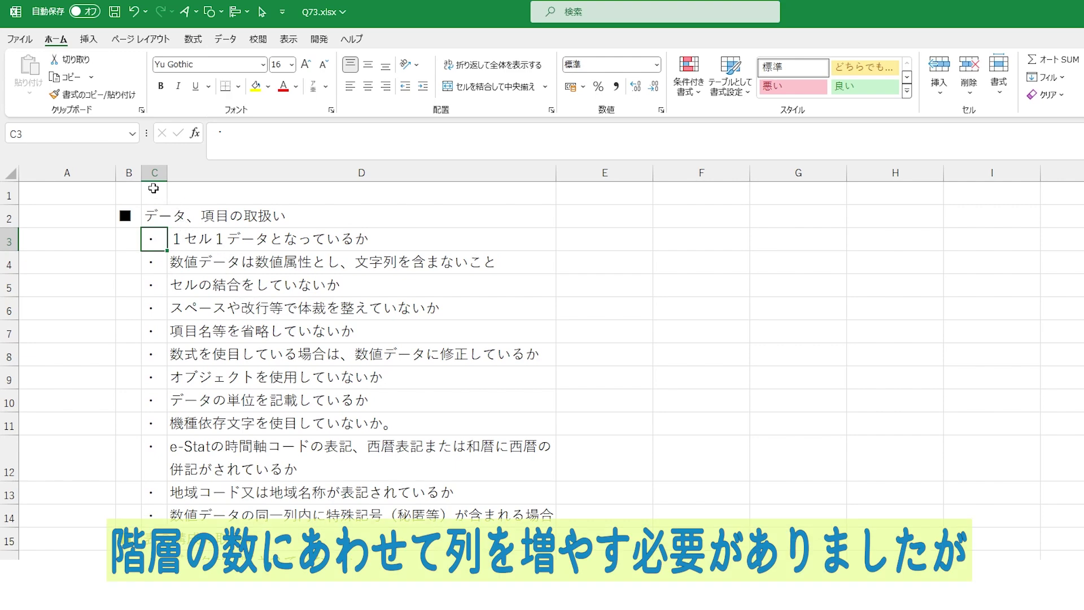
pyautogui.click(129, 173)
pyautogui.click(154, 173)
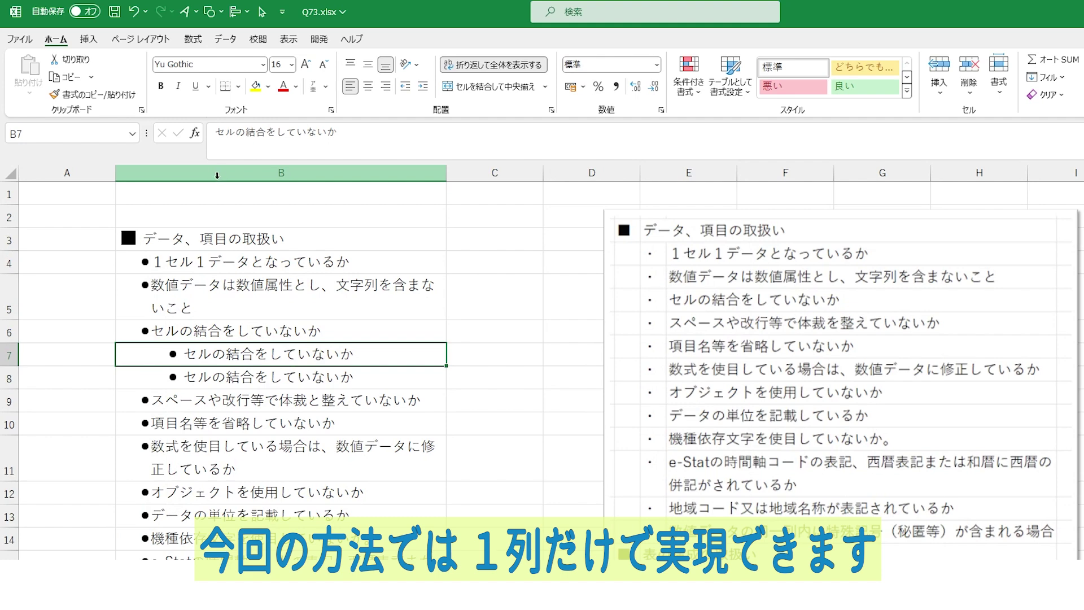
pyautogui.click(217, 175)
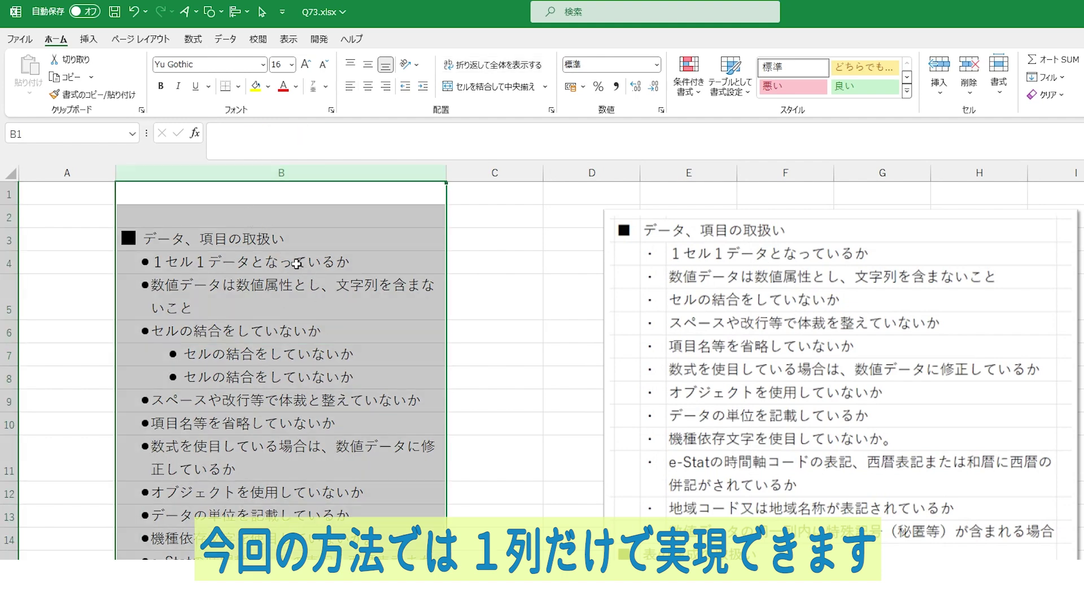
pyautogui.click(339, 353)
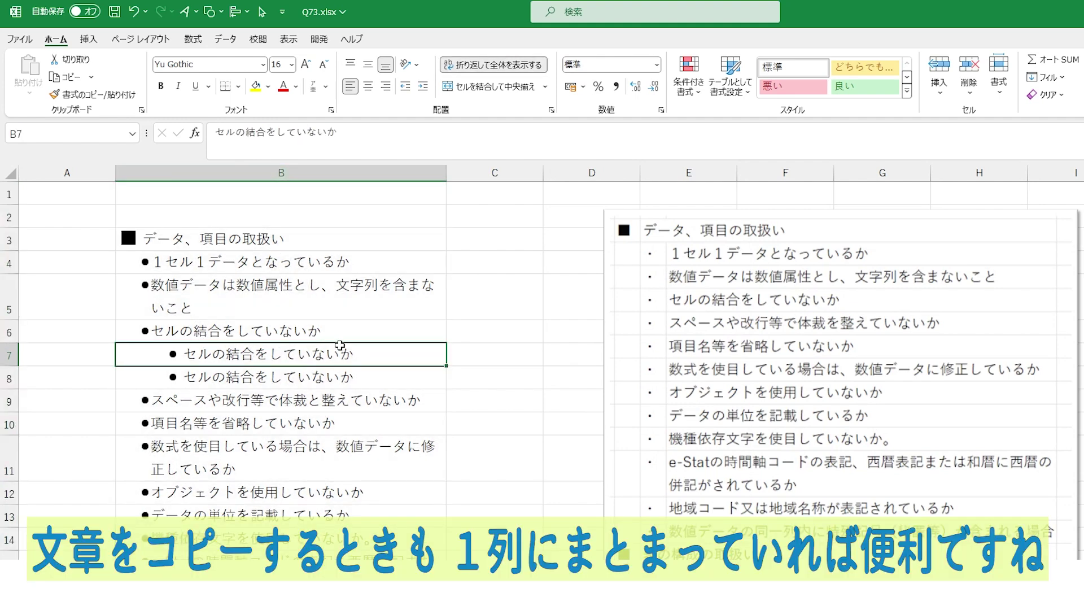
pyautogui.moveTo(296, 239); pyautogui.dragTo(308, 539)
pyautogui.rightClick(307, 373)
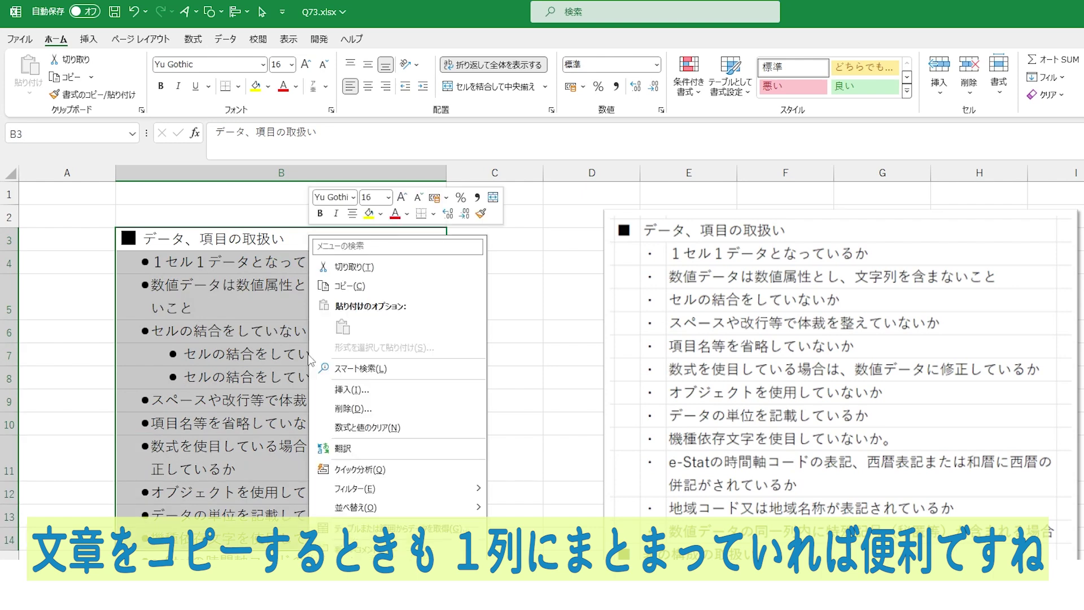
pyautogui.click(360, 286)
pyautogui.press('Escape')
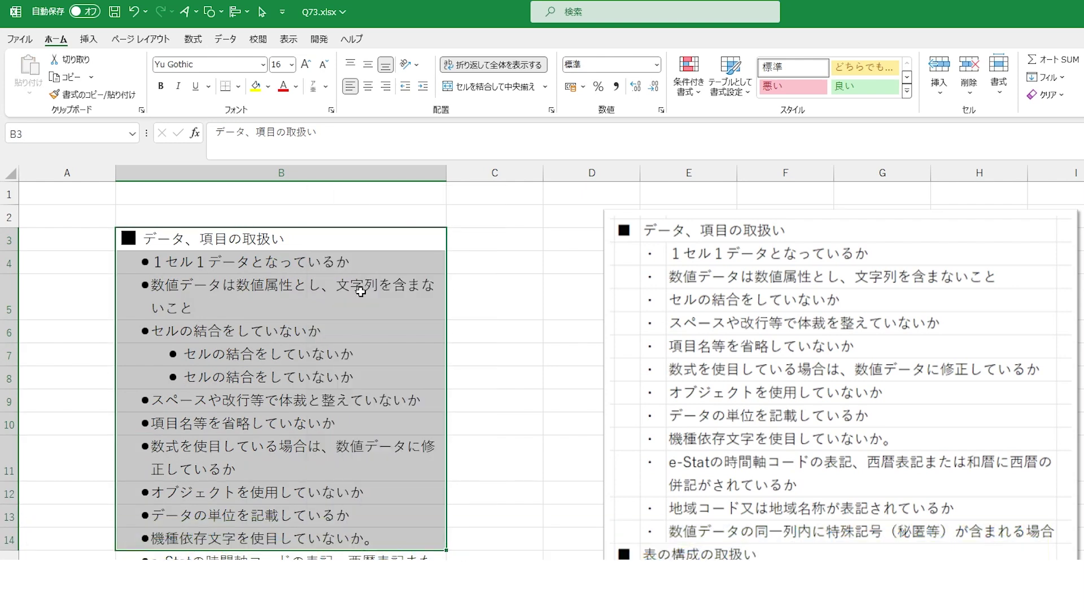
pyautogui.click(360, 290)
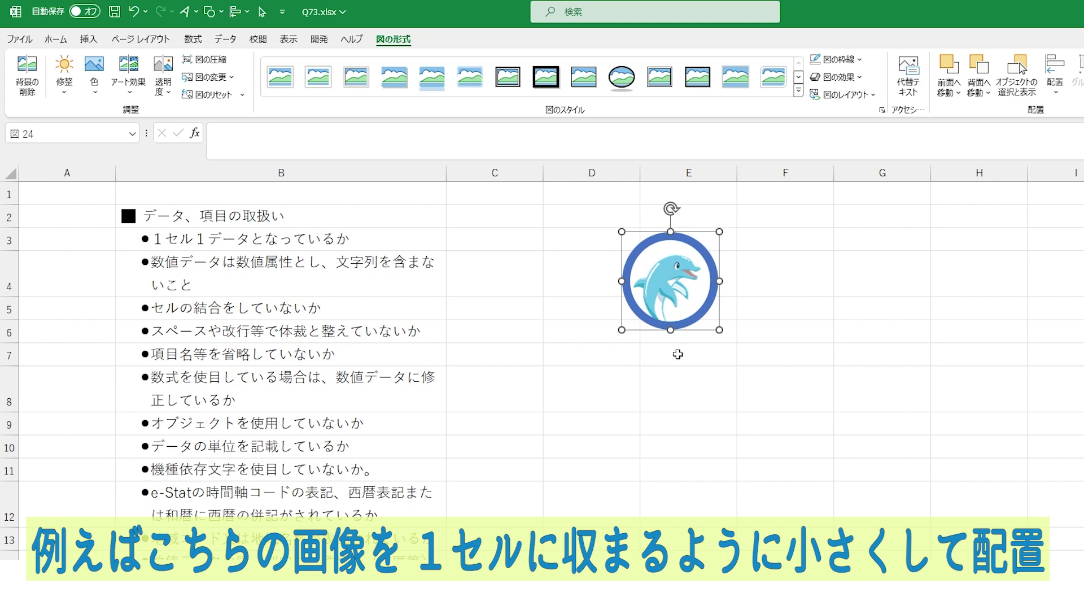
# Step: Fit the dolphin picture into D3 and copy it down into D4:D13
pyautogui.moveTo(718, 334)
pyautogui.mouseDown()
pyautogui.moveTo(643, 327)
pyautogui.moveTo(564, 248)
pyautogui.mouseUp()
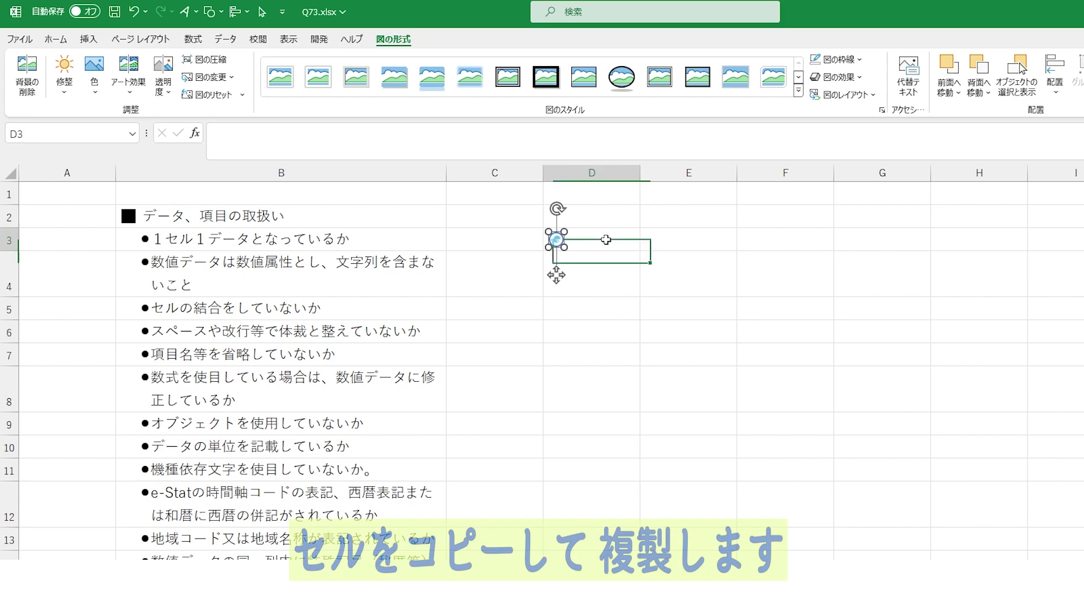
pyautogui.click(615, 239)
pyautogui.hotkey('ctrl', 'c')
pyautogui.moveTo(629, 290); pyautogui.dragTo(573, 542)
pyautogui.rightClick(573, 542)
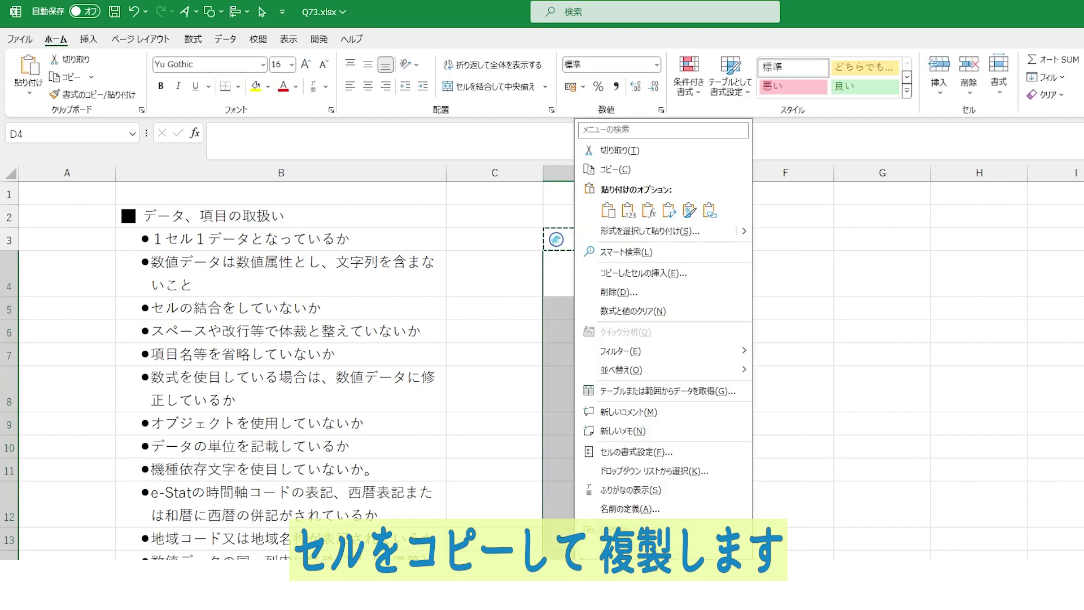
pyautogui.click(608, 211)
# Step: Delete the old round bullets from column B and select the dolphin icons in column D
pyautogui.click(262, 11)
pyautogui.moveTo(181, 206); pyautogui.dragTo(123, 559)
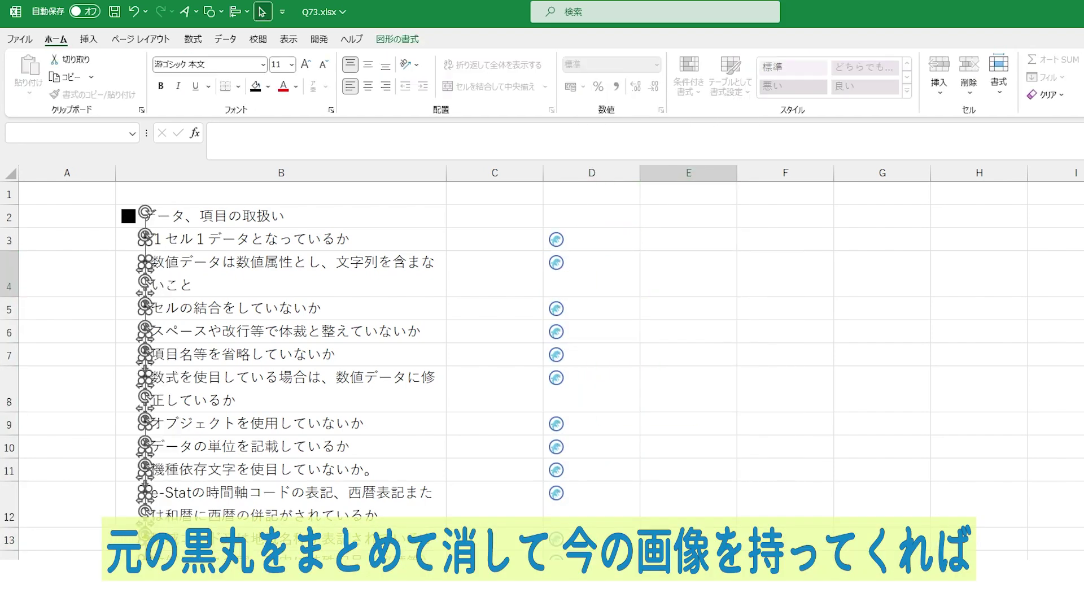
pyautogui.press('Delete')
pyautogui.moveTo(623, 556); pyautogui.dragTo(544, 200)
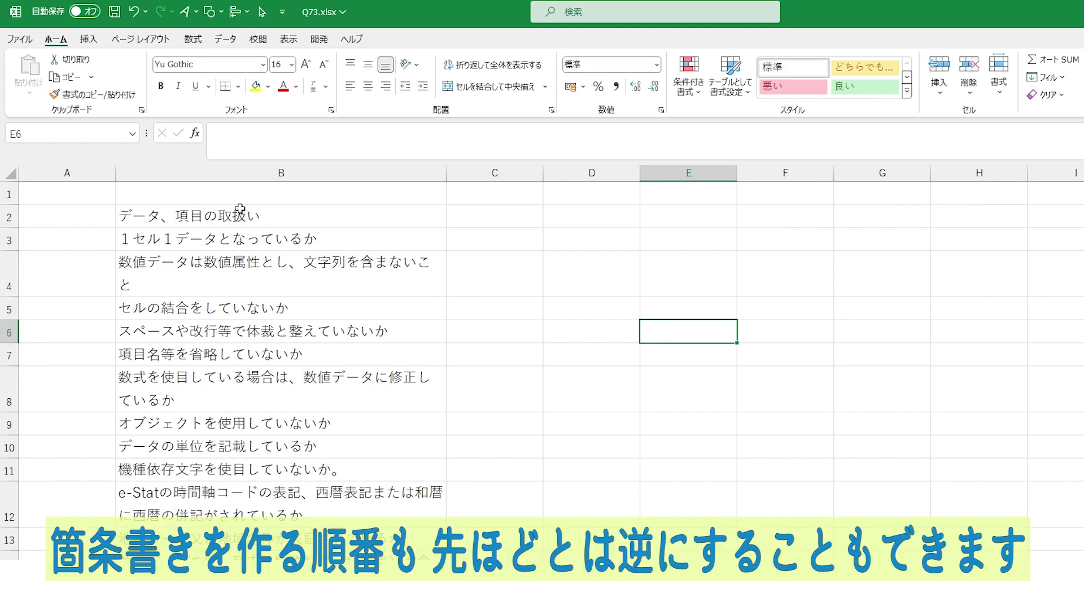
# Step: Indent the checklist items in B3:B14 two steps
pyautogui.click(239, 209)
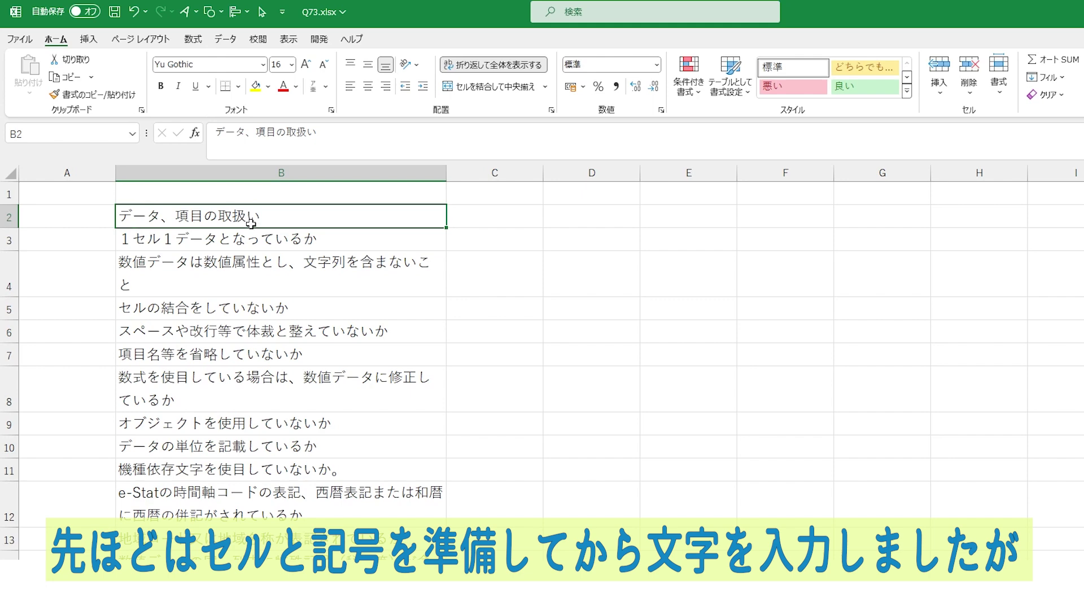
pyautogui.moveTo(257, 239); pyautogui.dragTo(316, 556)
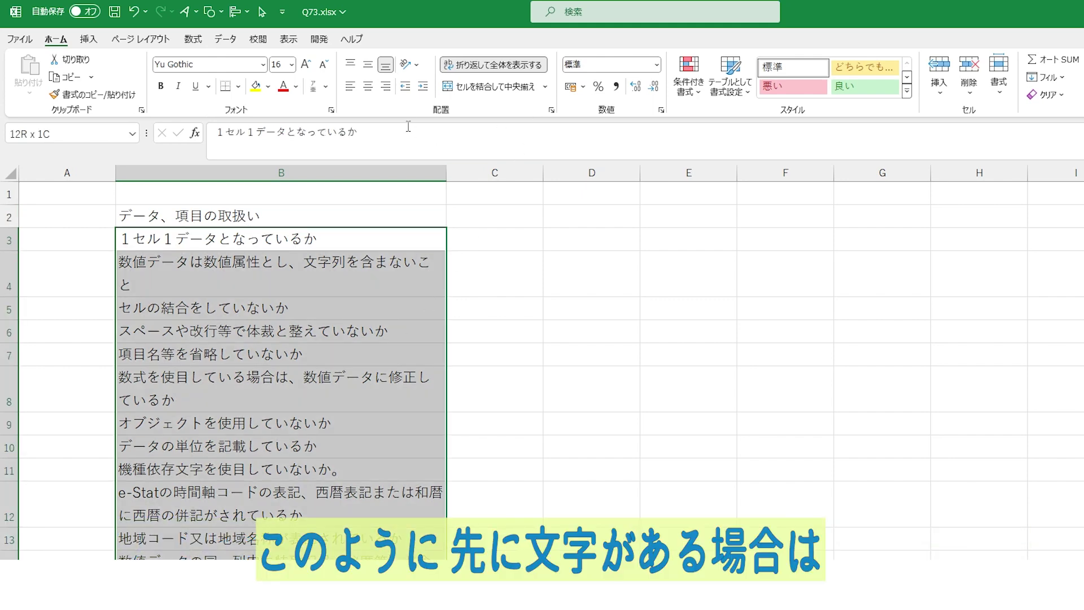
pyautogui.click(423, 87)
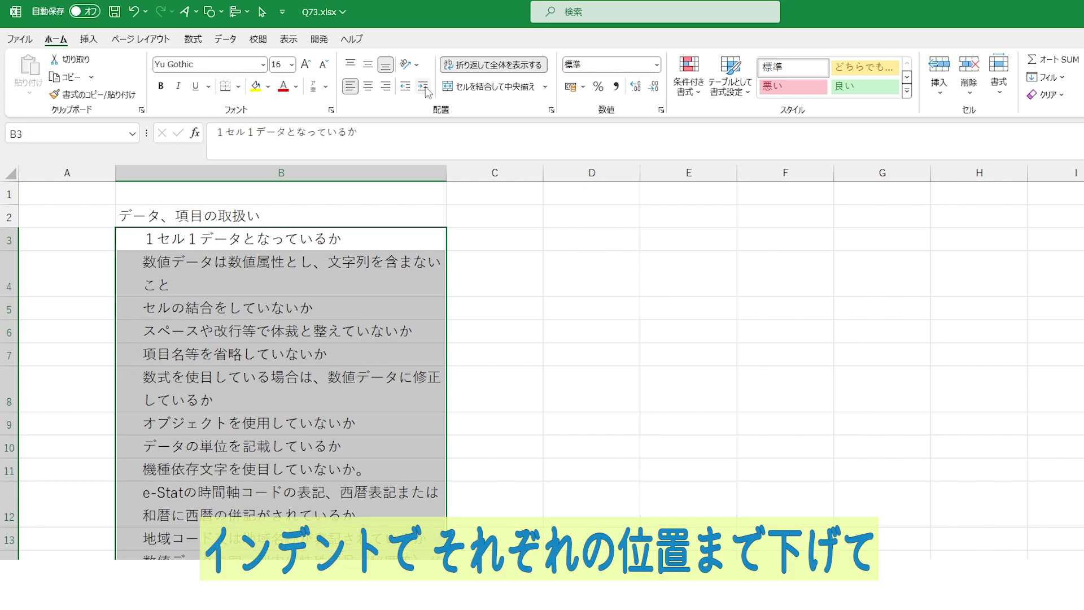
pyautogui.click(423, 86)
pyautogui.click(570, 308)
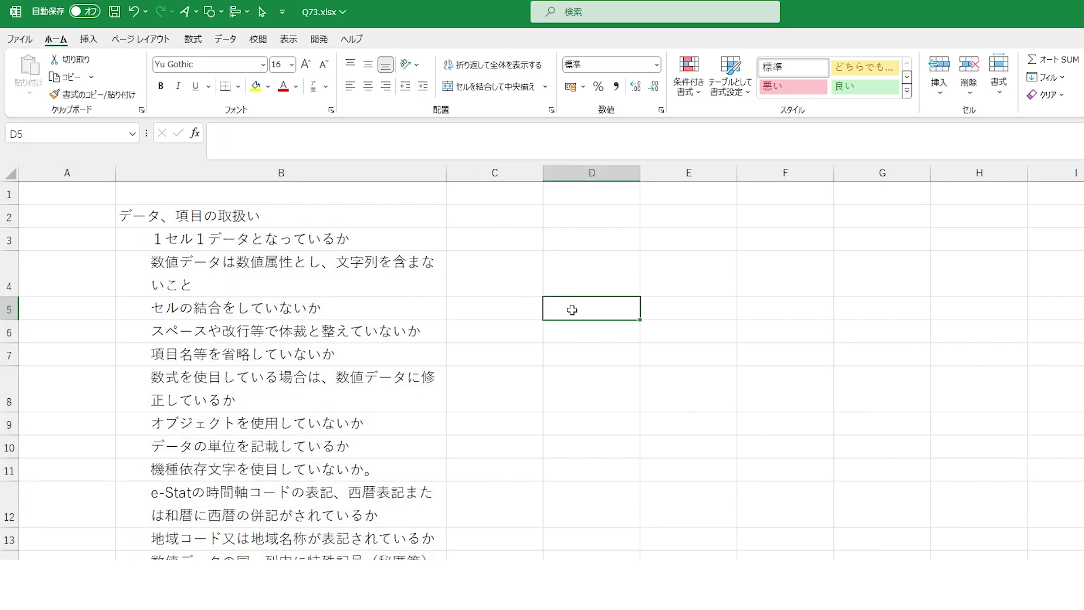
# Step: Place a red smiley in D3 and copy it down column D for each list row
pyautogui.click(599, 272)
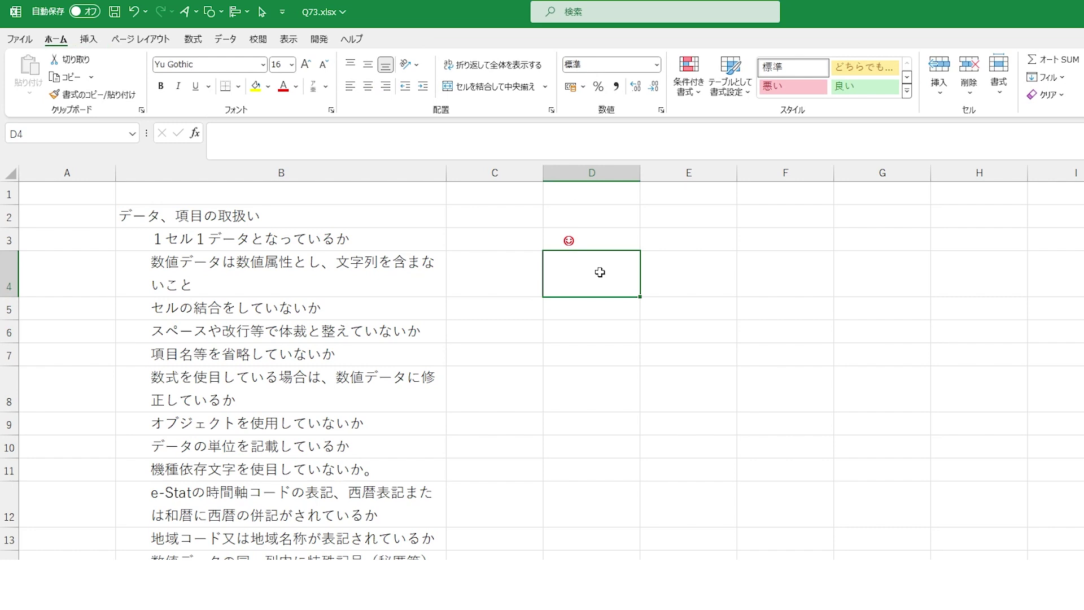
pyautogui.click(597, 240)
pyautogui.hotkey('ctrl', 'c')
pyautogui.moveTo(593, 265); pyautogui.dragTo(593, 556)
pyautogui.hotkey('ctrl', 'v')
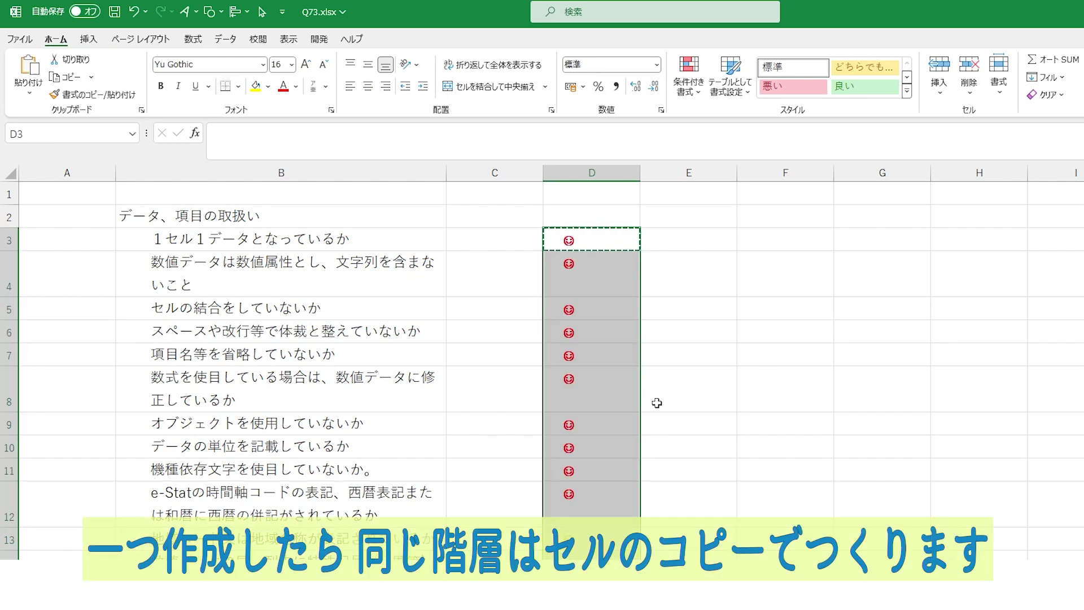
pyautogui.click(653, 392)
pyautogui.press('Escape')
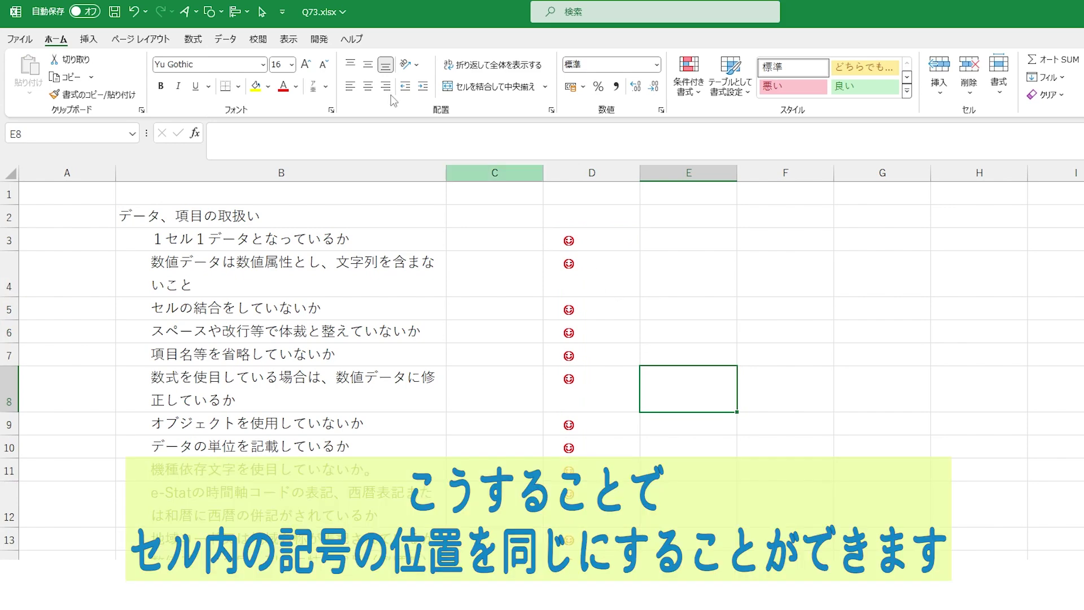
# Step: Move all the smiley shapes from column D to sit beside the items in column B
pyautogui.click(261, 11)
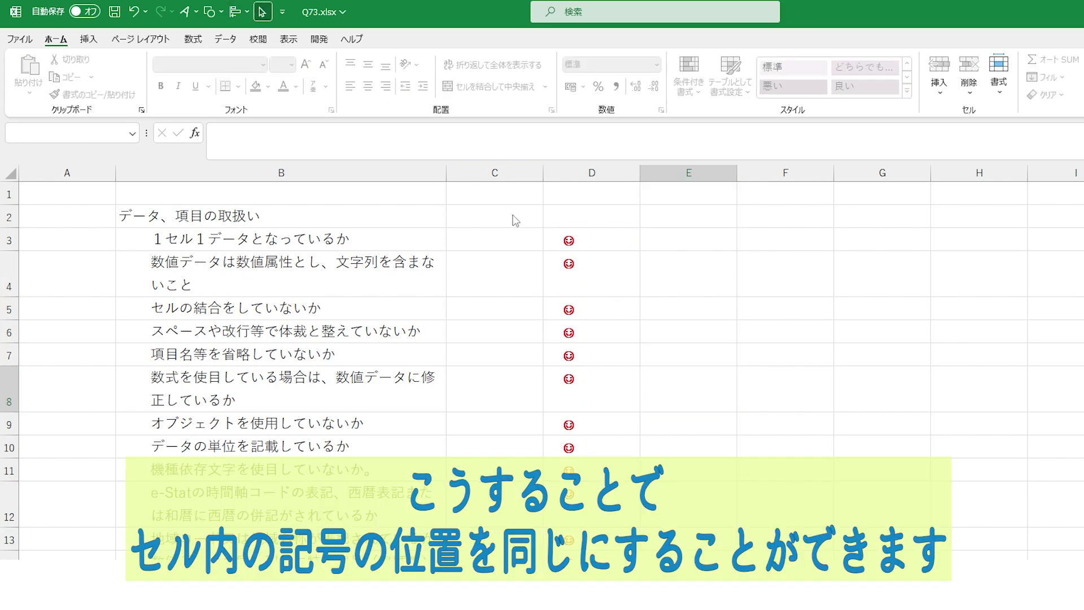
pyautogui.moveTo(517, 205); pyautogui.dragTo(582, 558)
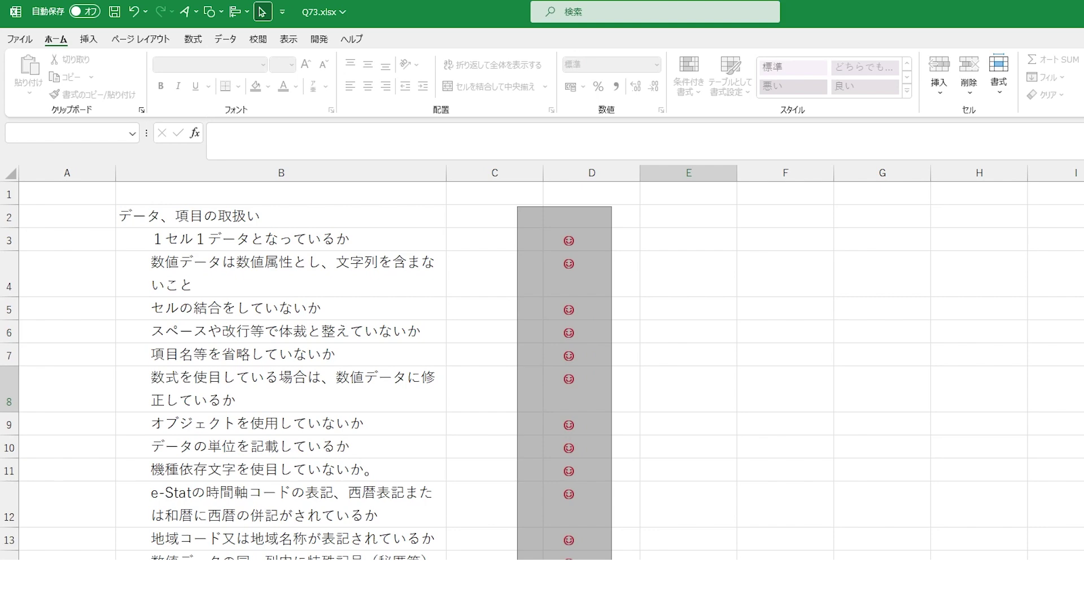
pyautogui.moveTo(568, 367); pyautogui.dragTo(141, 367)
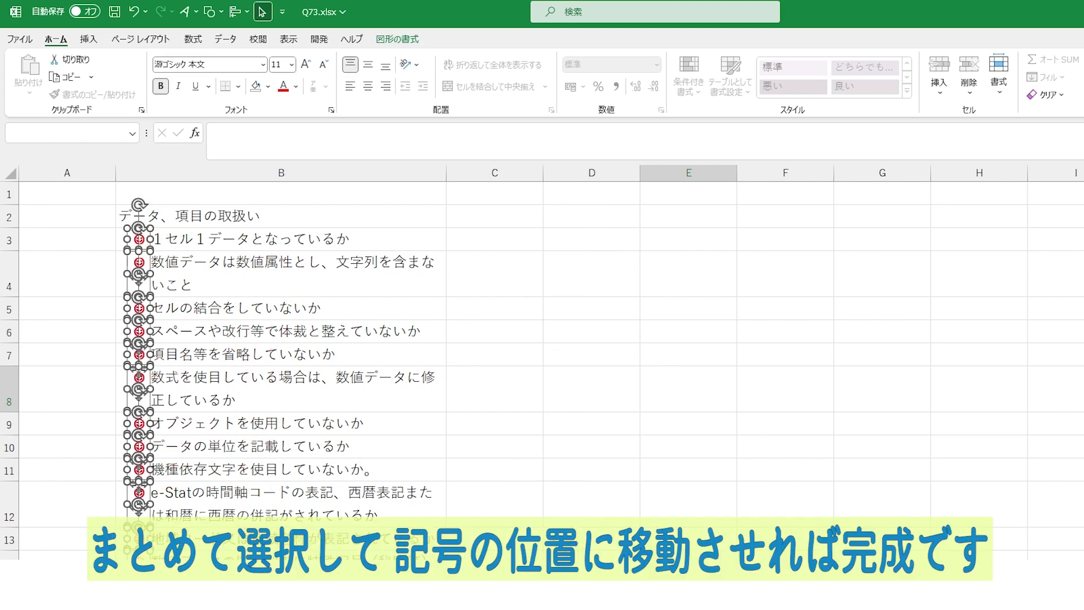
pyautogui.click(536, 398)
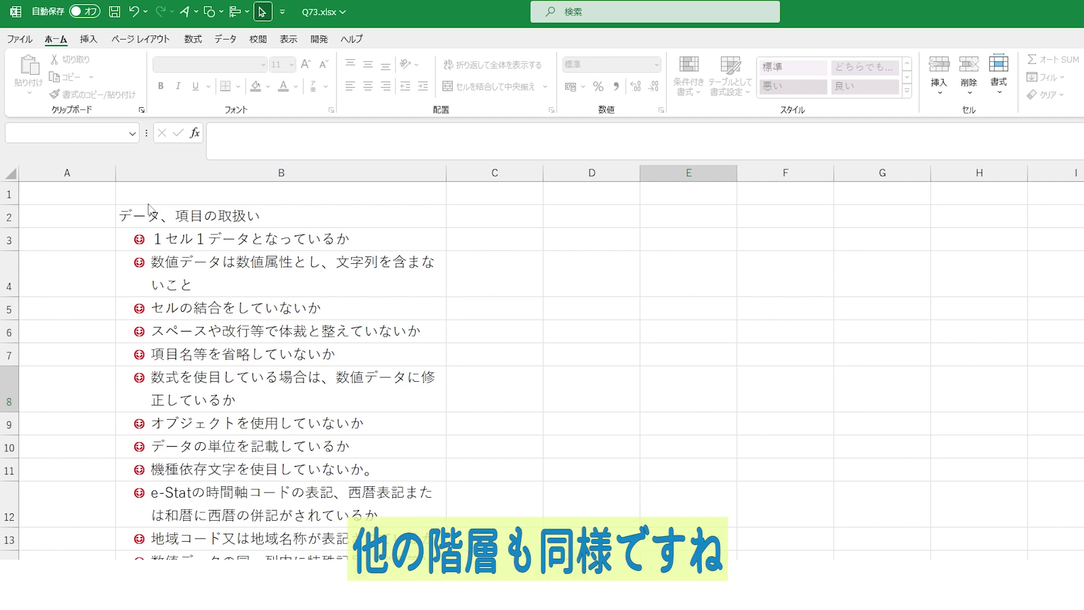
pyautogui.click(262, 13)
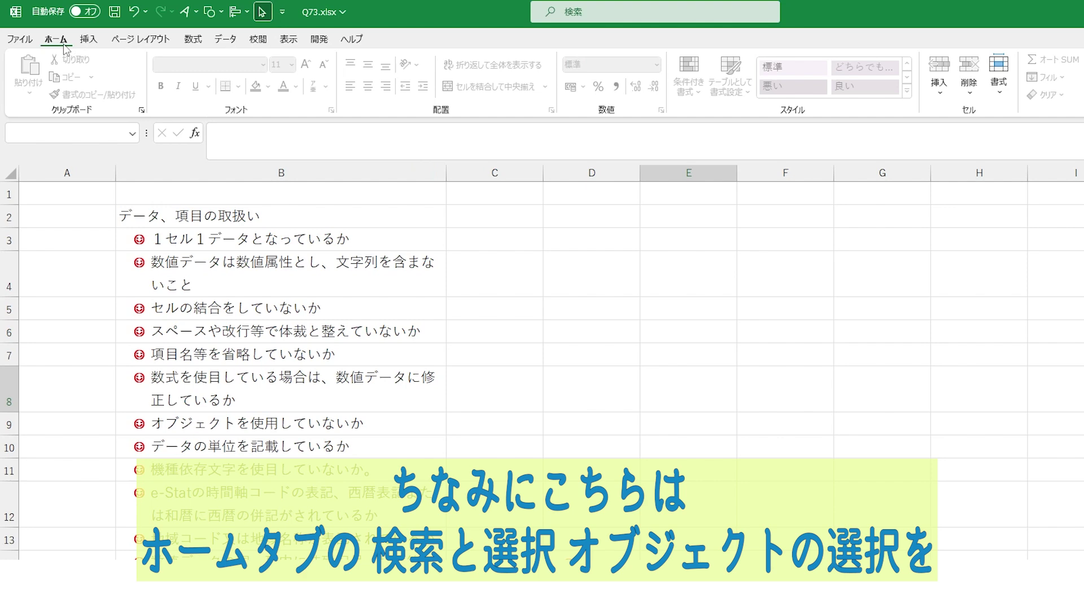
# Step: Show the Add to Quick Access Toolbar option for Select Objects under Find & Select, then close it
pyautogui.click(938, 76)
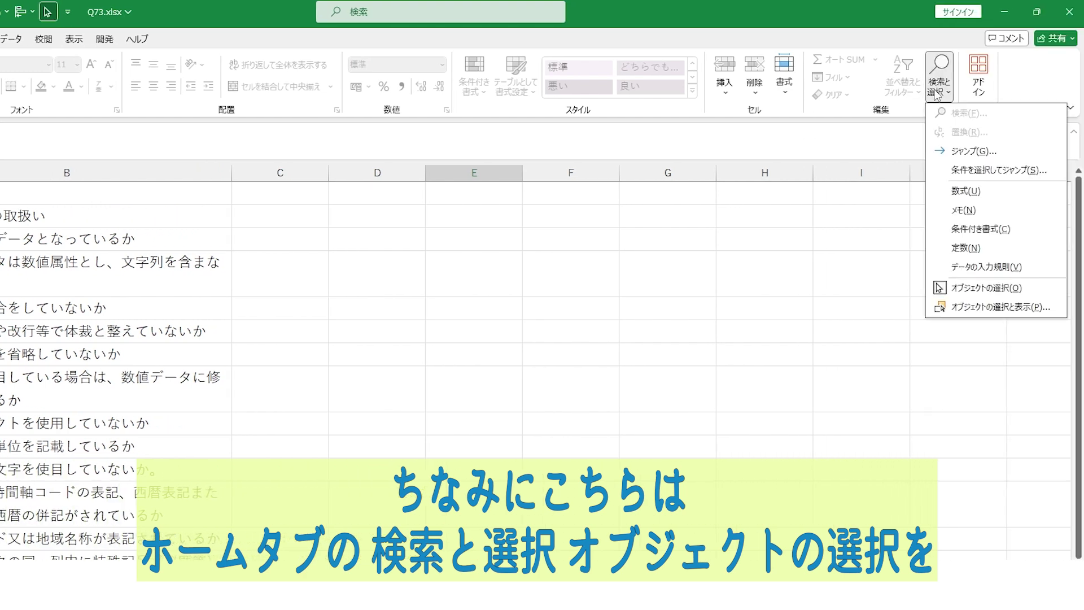
pyautogui.rightClick(994, 298)
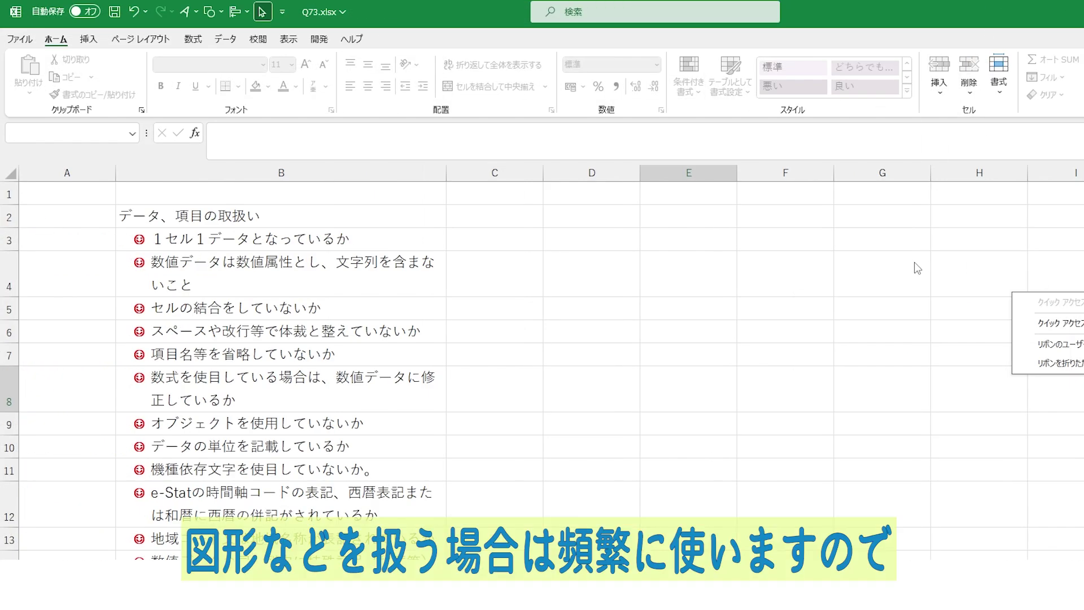
pyautogui.click(918, 268)
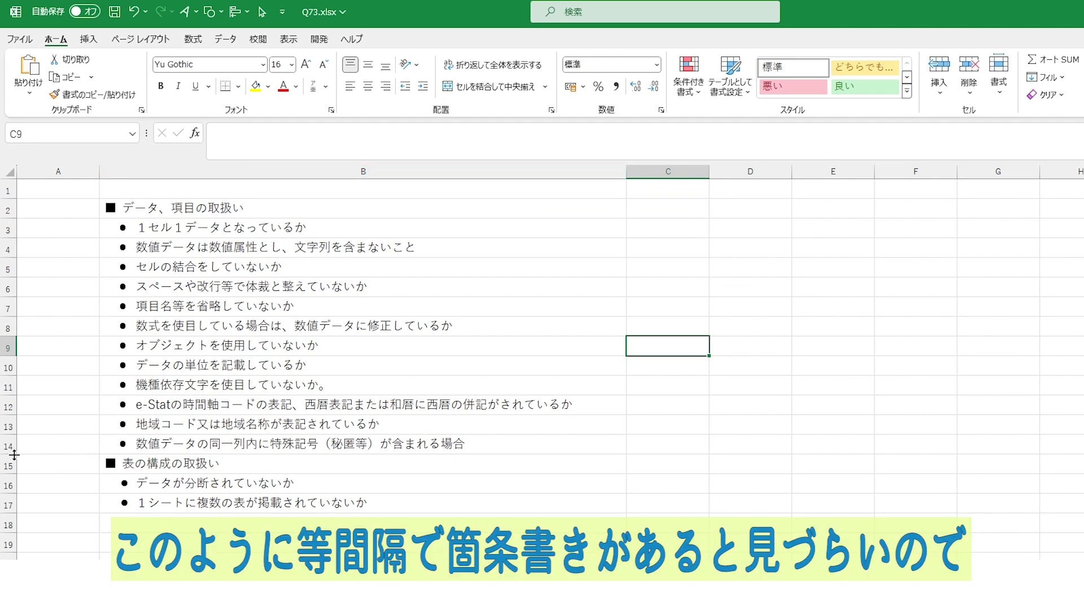
# Step: Make row 14 taller, and undo a blank row inserted above 表の構成の取扱い
pyautogui.moveTo(14, 454); pyautogui.dragTo(15, 468)
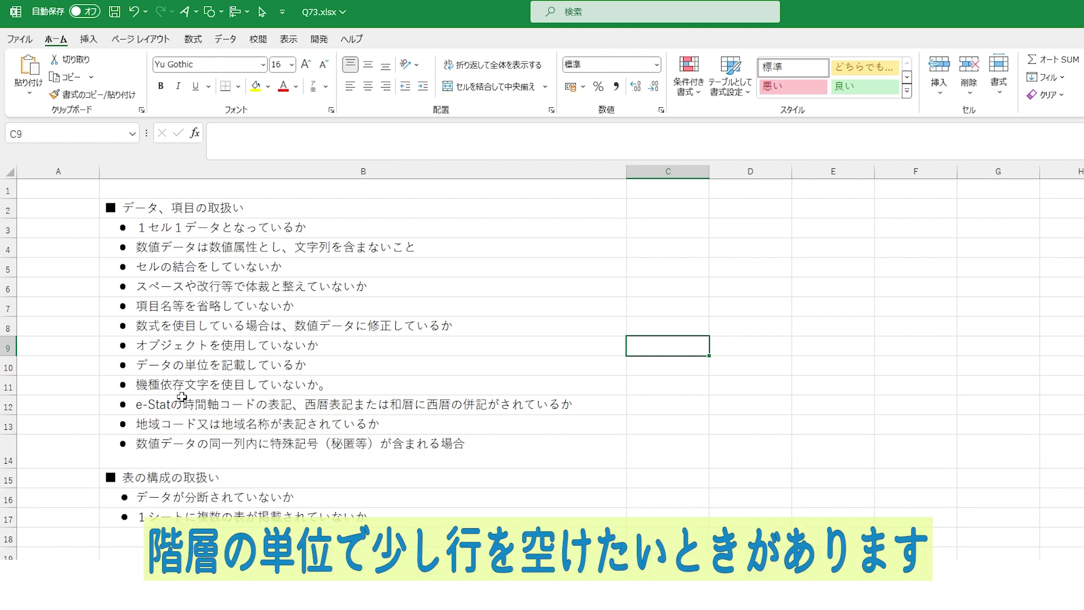
pyautogui.click(73, 511)
pyautogui.click(448, 396)
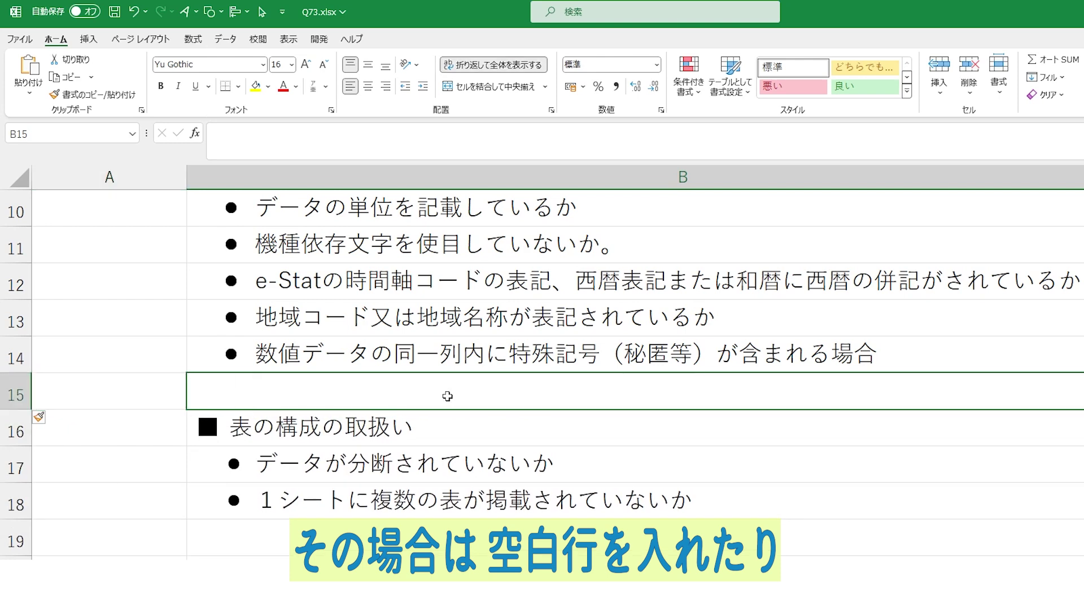
pyautogui.hotkey('ctrl', 'z')
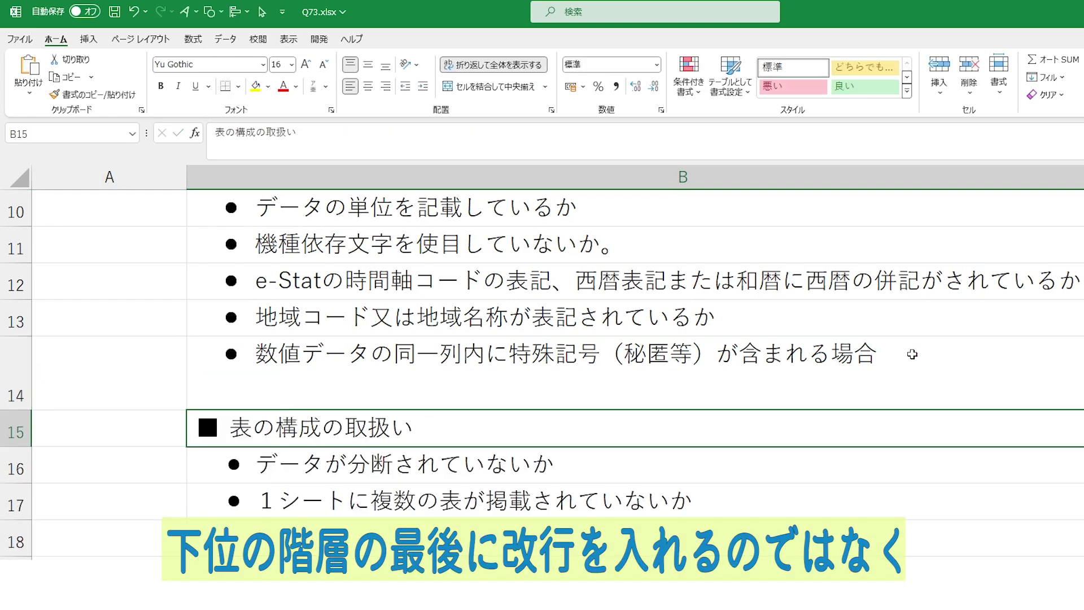
# Step: Select the 表の構成の取扱い heading row and then the last first-group item in B14
pyautogui.click(127, 509)
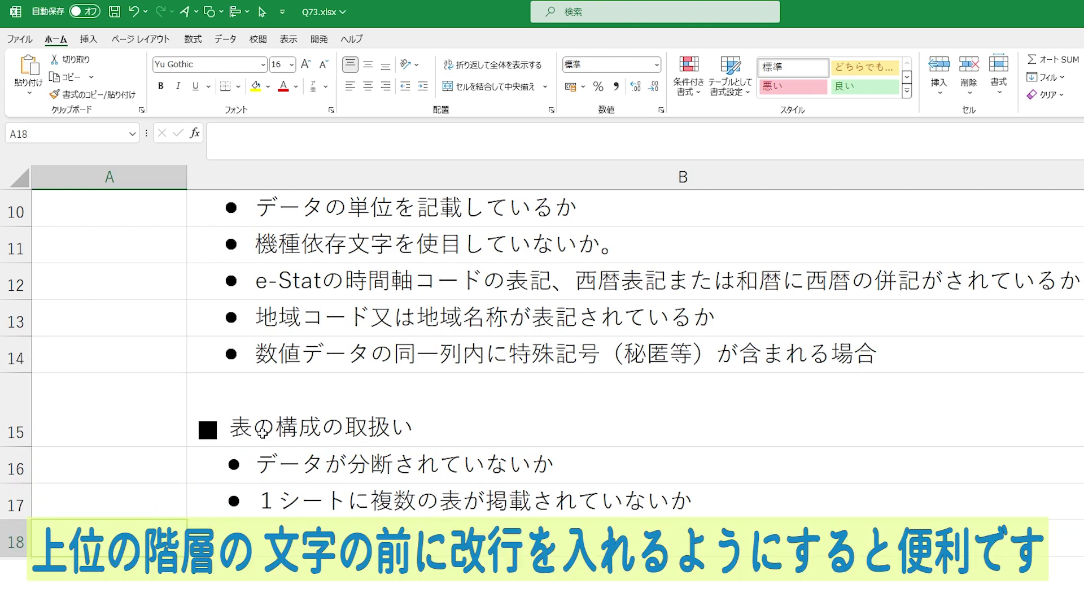
pyautogui.click(29, 411)
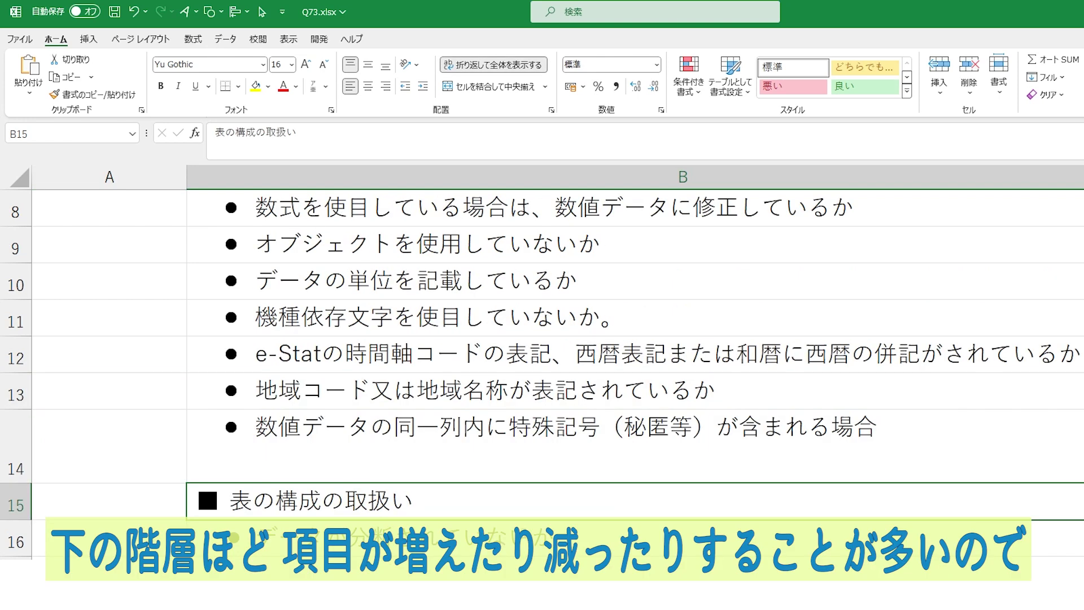
pyautogui.click(310, 455)
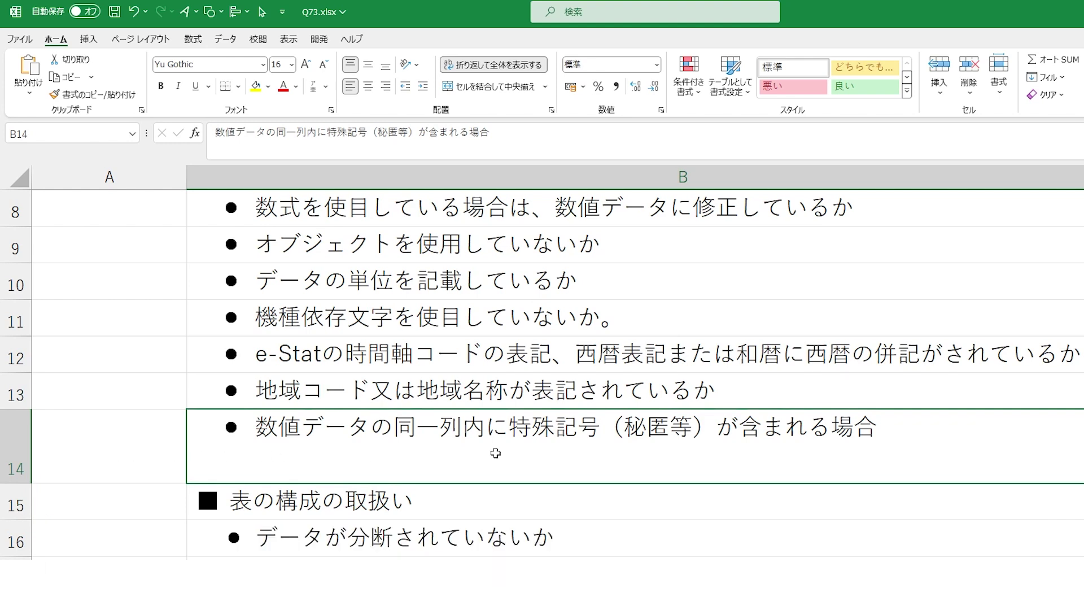
# Step: Duplicate the last item's row 14 as a new row 15
pyautogui.scroll(-2, 357, 452)
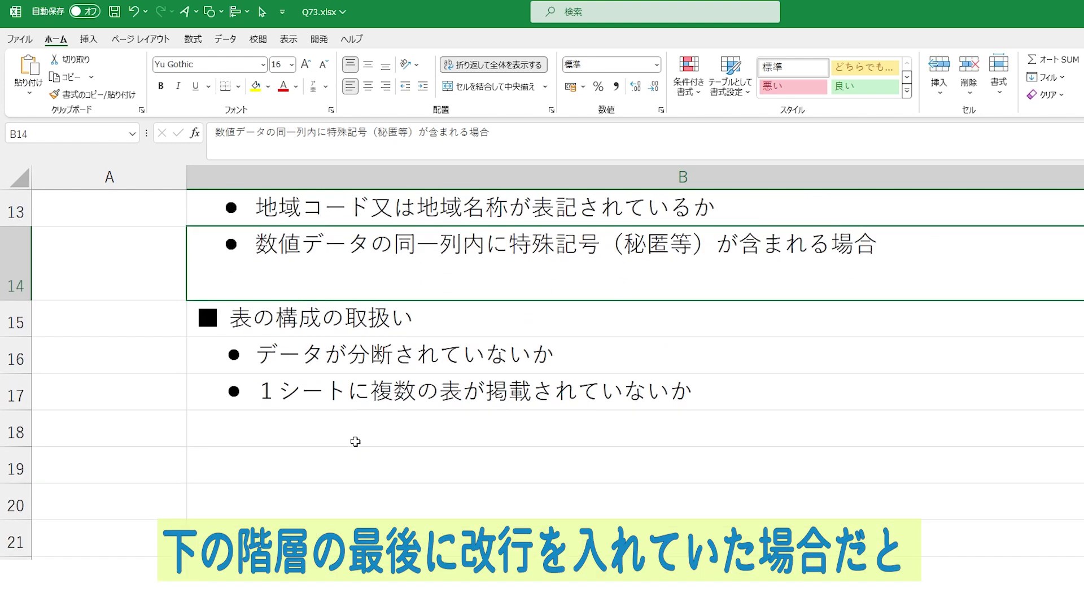
pyautogui.rightClick(7, 264)
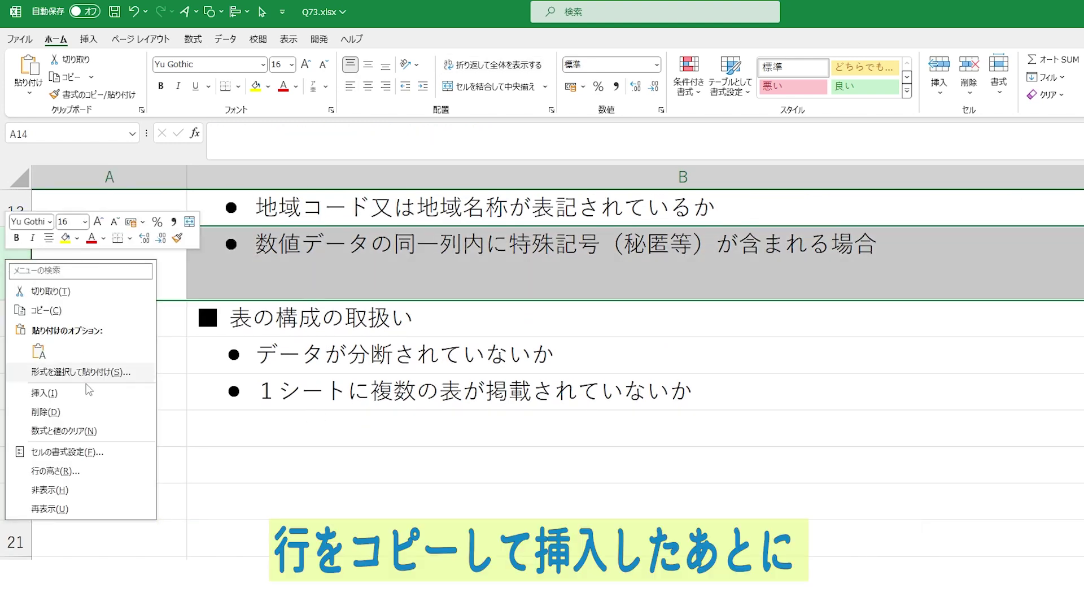
pyautogui.click(54, 310)
pyautogui.rightClick(24, 320)
pyautogui.click(121, 452)
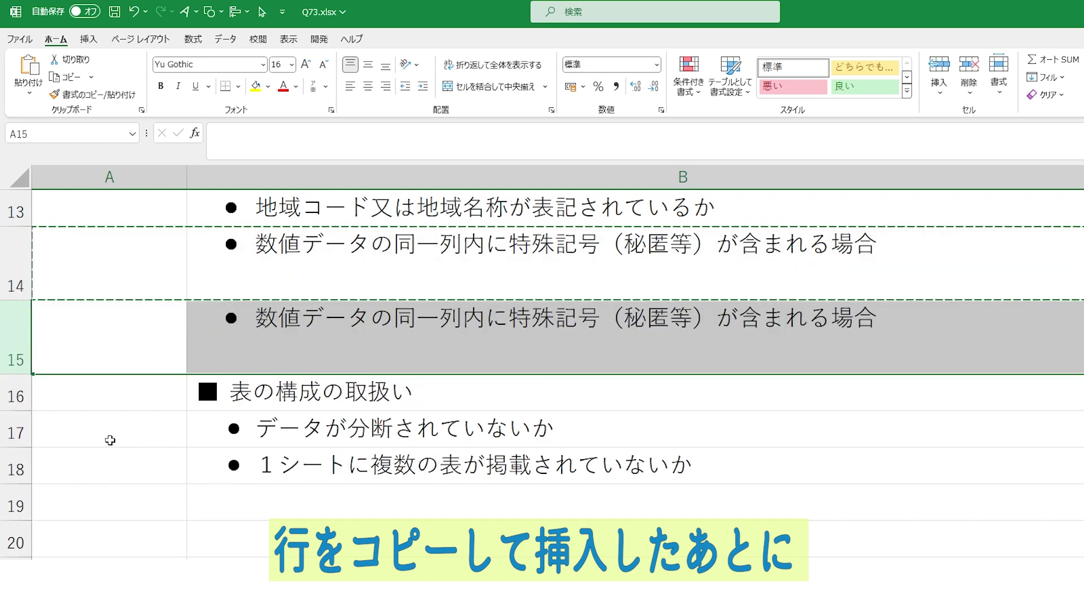
pyautogui.click(109, 432)
# Step: Compare the duplicate in B15 with B14, then open B14 to check its trailing line break
pyautogui.click(358, 363)
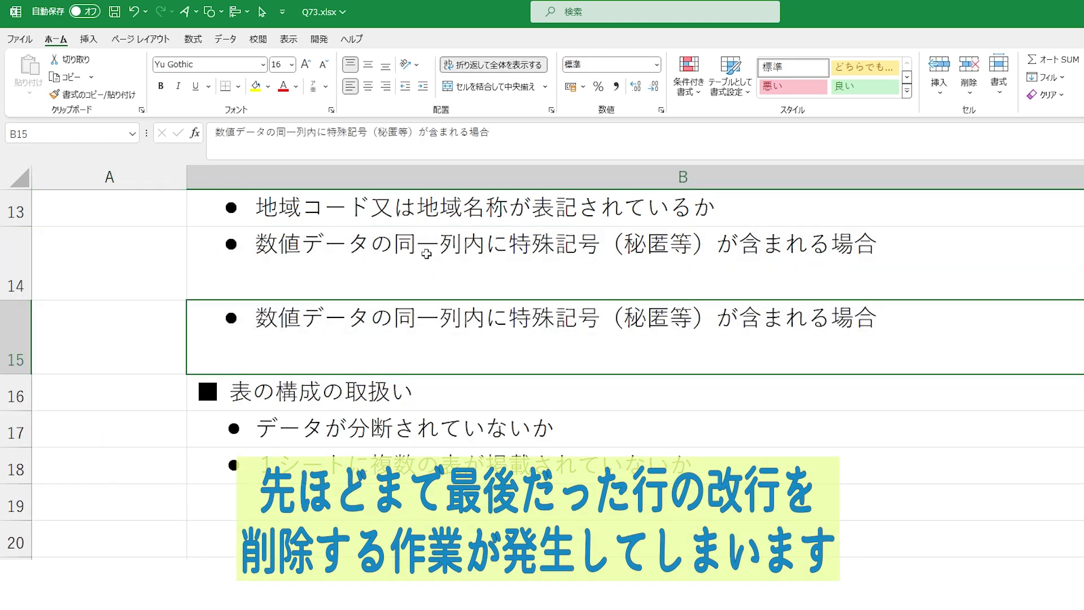
pyautogui.click(427, 254)
pyautogui.doubleClick(408, 266)
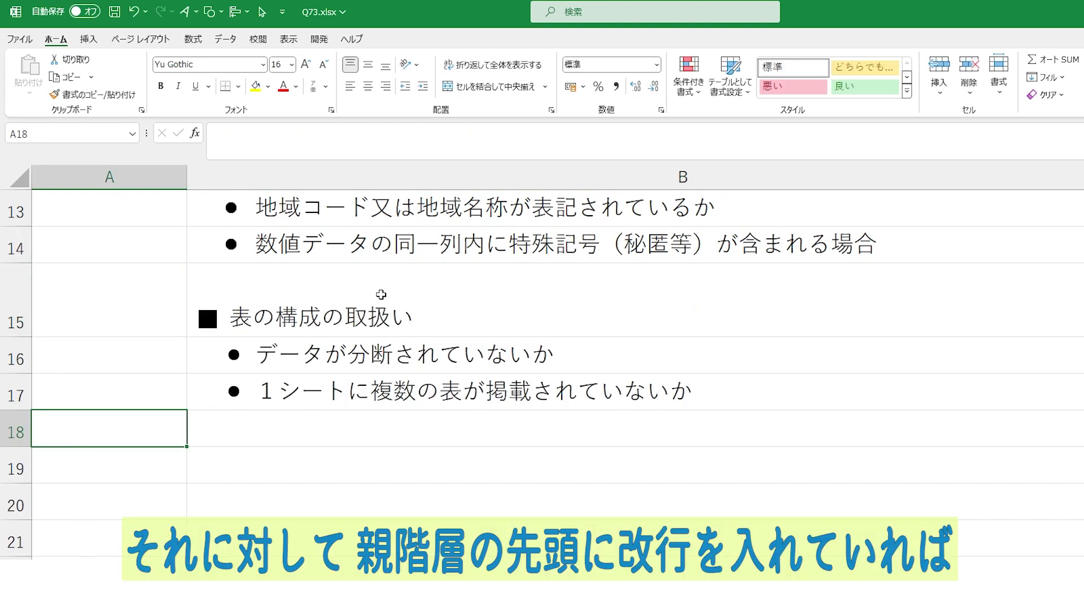
# Step: Insert a copy of row 14 as row 15 and strip the leading line break from heading 表の構成の取扱い in B16
pyautogui.click(377, 290)
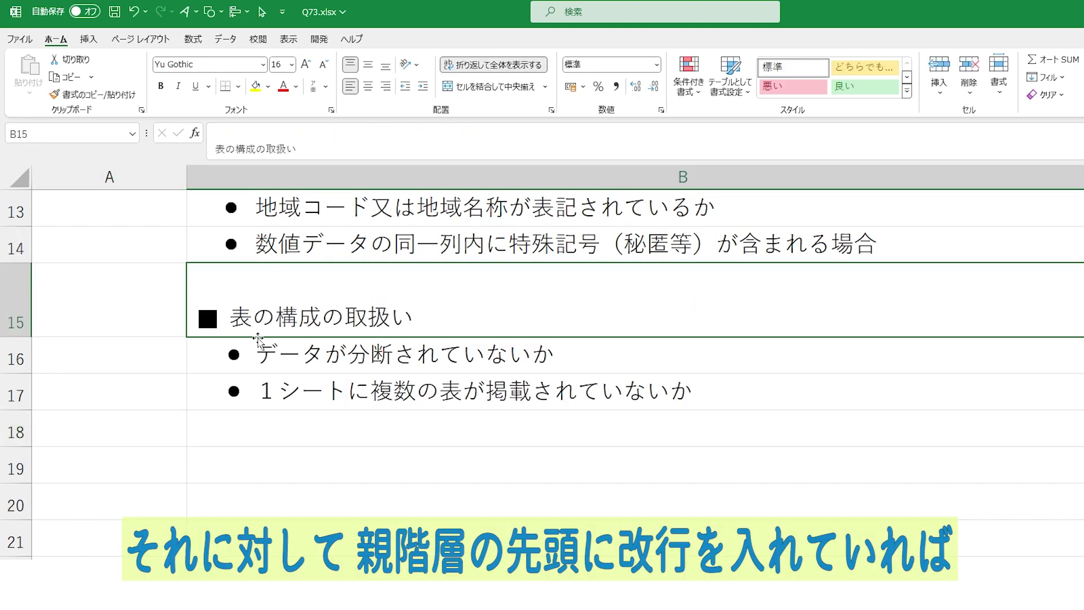
pyautogui.rightClick(20, 248)
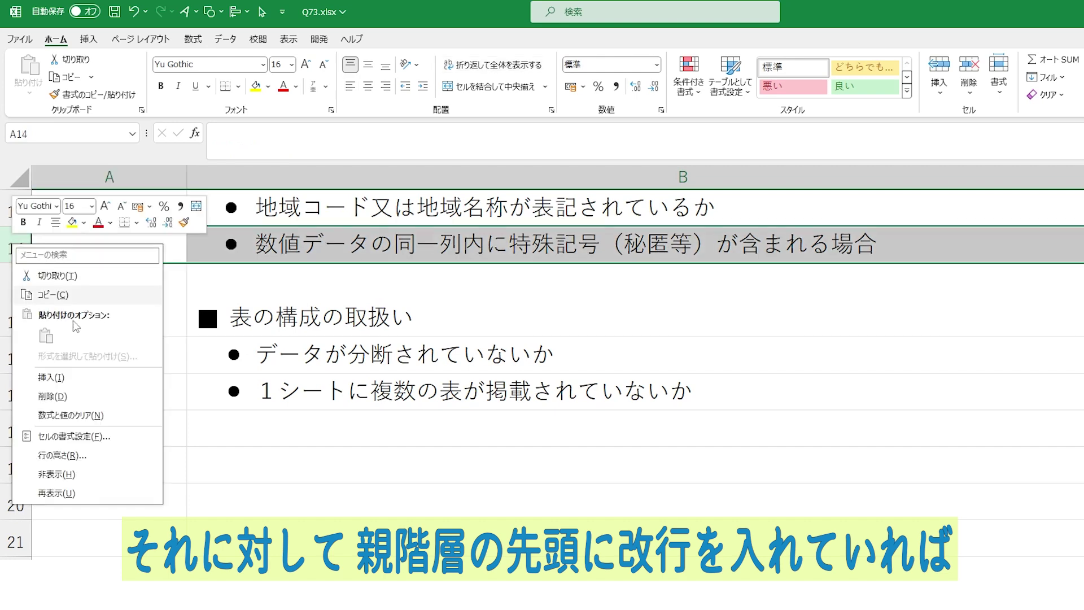
pyautogui.click(62, 297)
pyautogui.rightClick(22, 299)
pyautogui.click(124, 430)
pyautogui.click(126, 438)
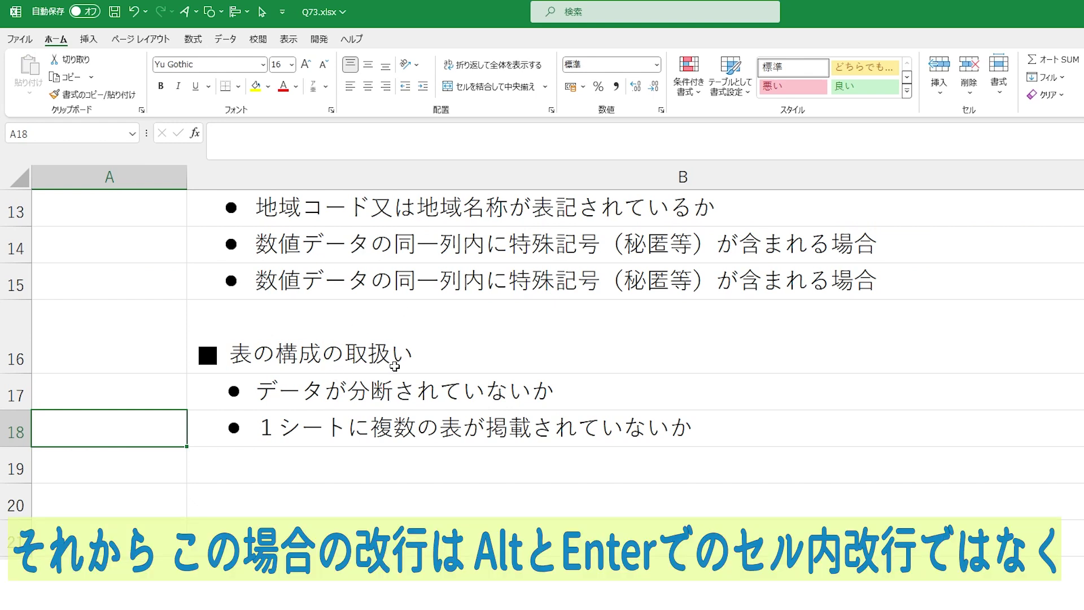
pyautogui.doubleClick(222, 369)
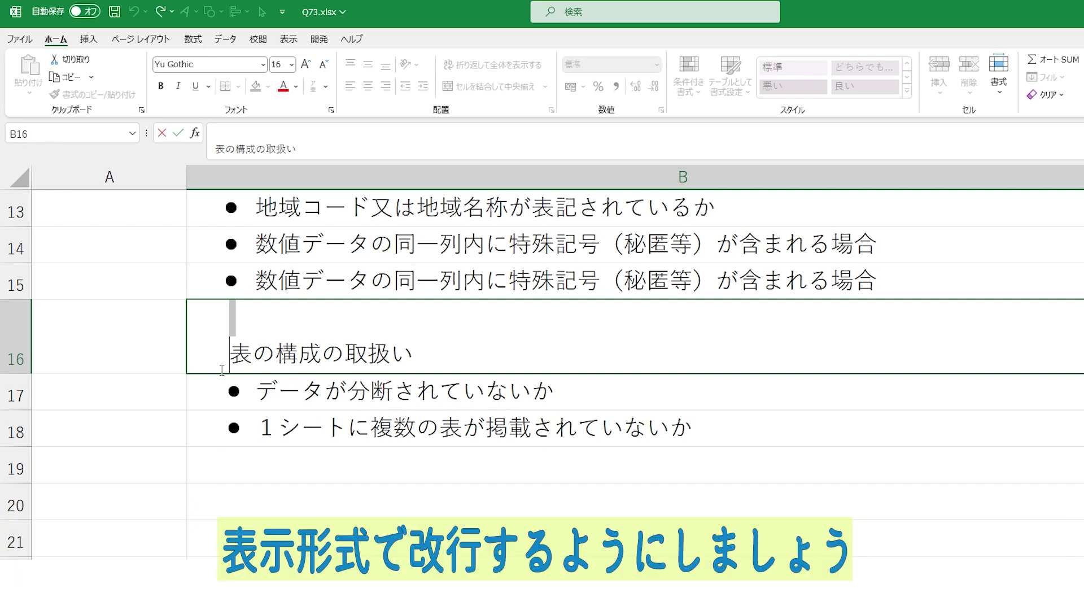
pyautogui.press('Escape')
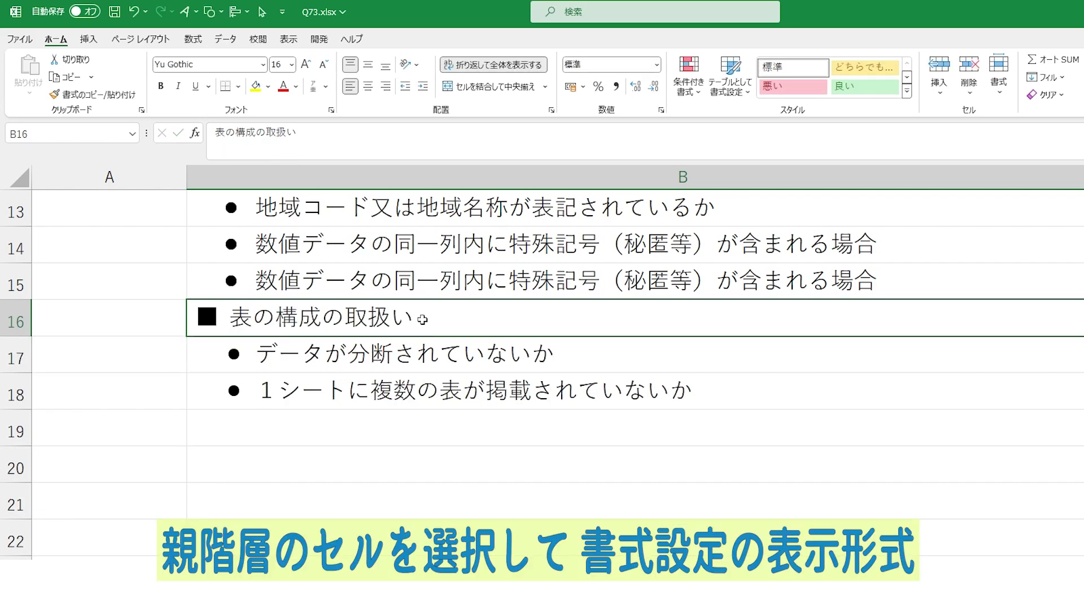
# Step: Give B16 a custom number format of a line break (Ctrl+J) followed by @
pyautogui.hotkey('ctrl', '1')
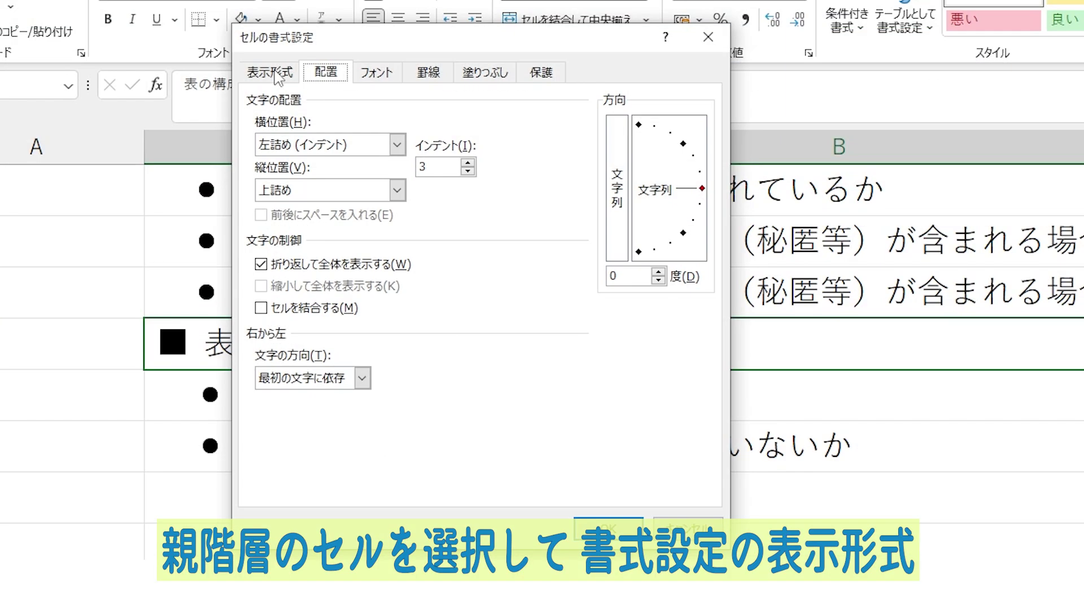
pyautogui.click(279, 124)
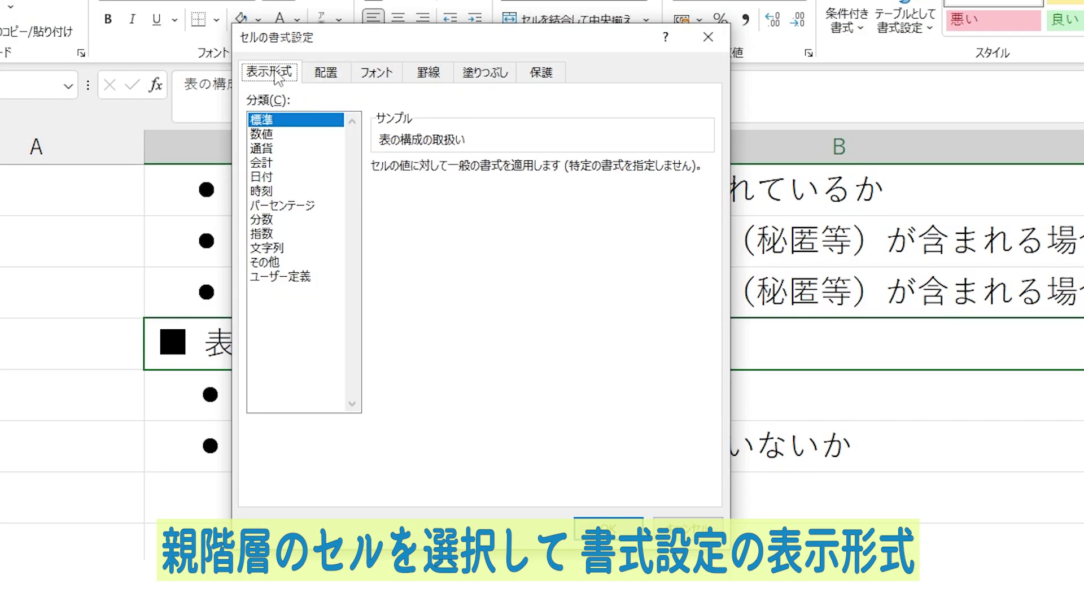
pyautogui.click(323, 278)
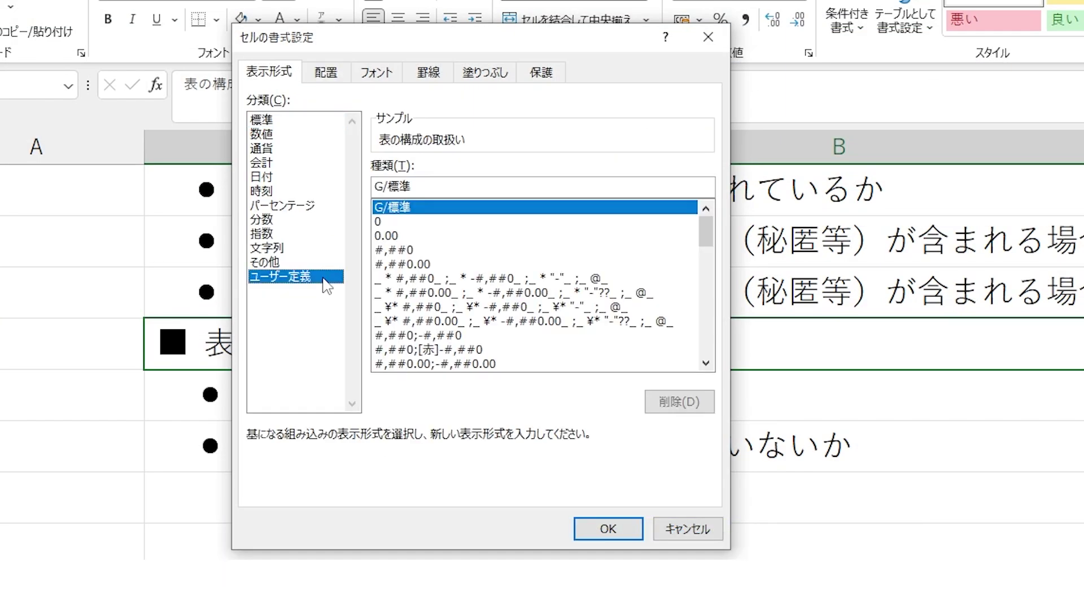
pyautogui.press('Tab')
pyautogui.press('Delete')
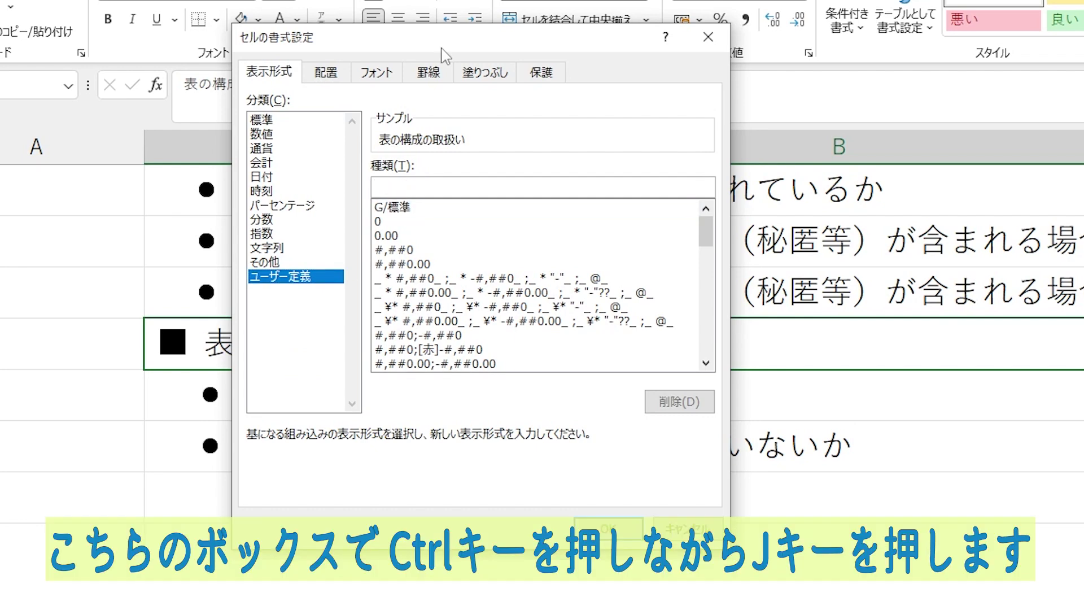
pyautogui.hotkey('ctrl', 'j')
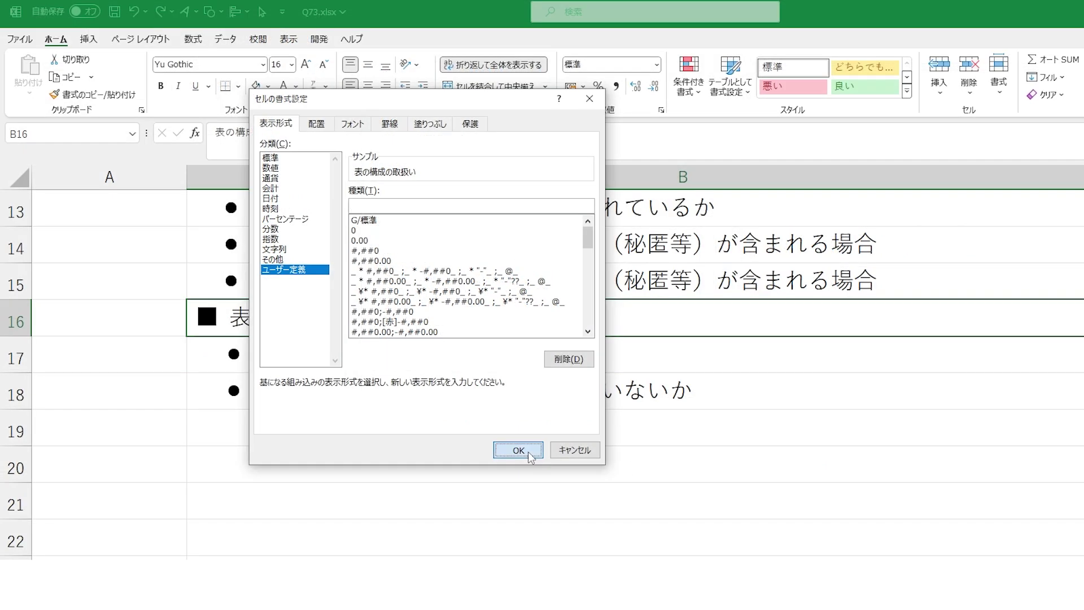
pyautogui.click(515, 518)
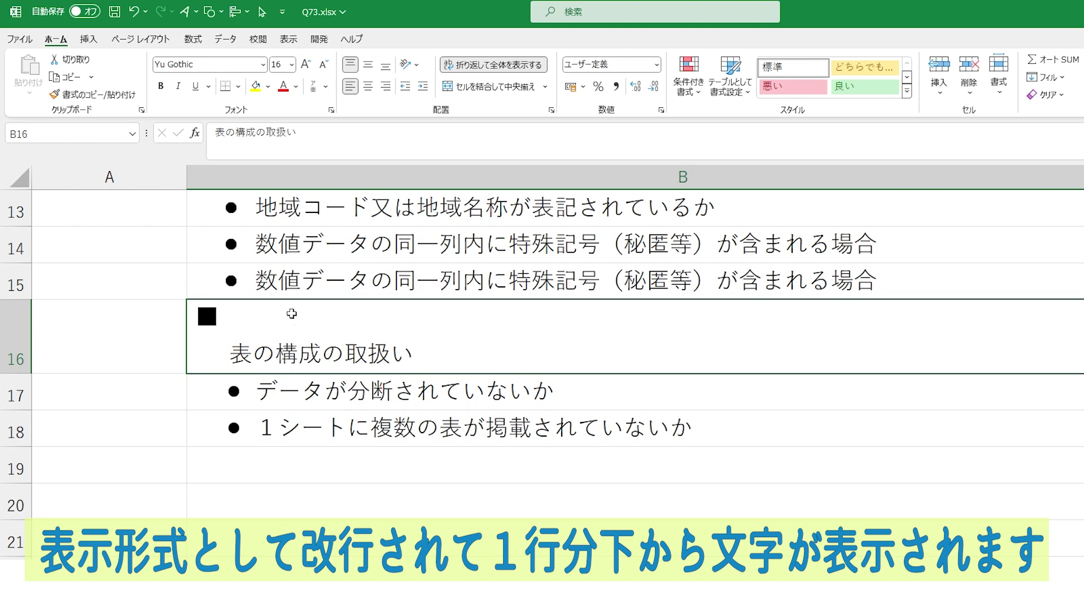
# Step: Drag the ■ bullet down level with 表の構成の取扱い in row 16, then select the format-break list
pyautogui.click(207, 316)
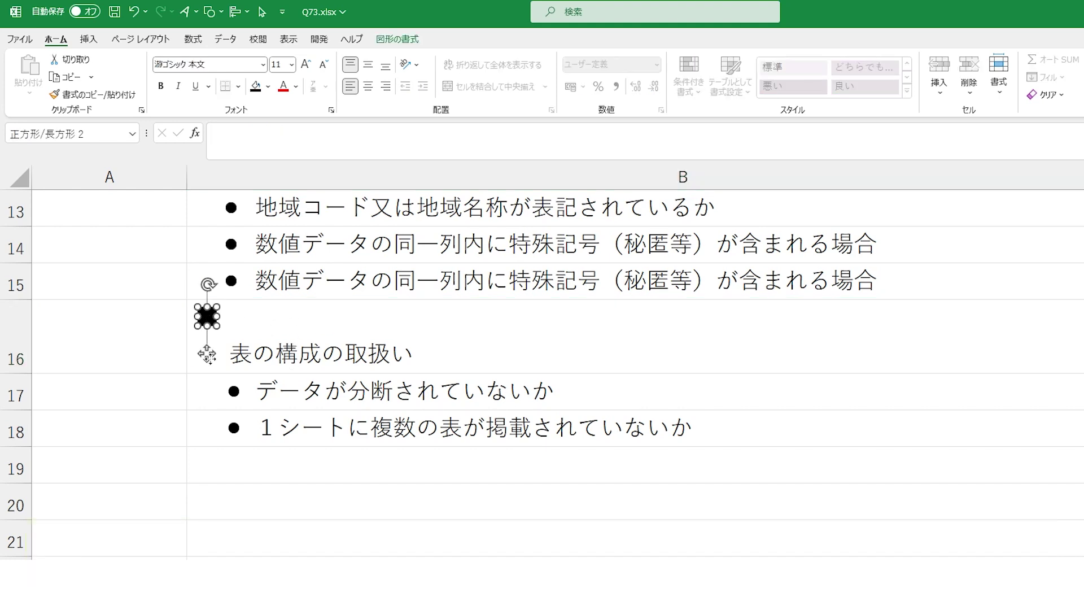
pyautogui.moveTo(207, 316); pyautogui.dragTo(206, 337)
pyautogui.moveTo(210, 383); pyautogui.dragTo(210, 399)
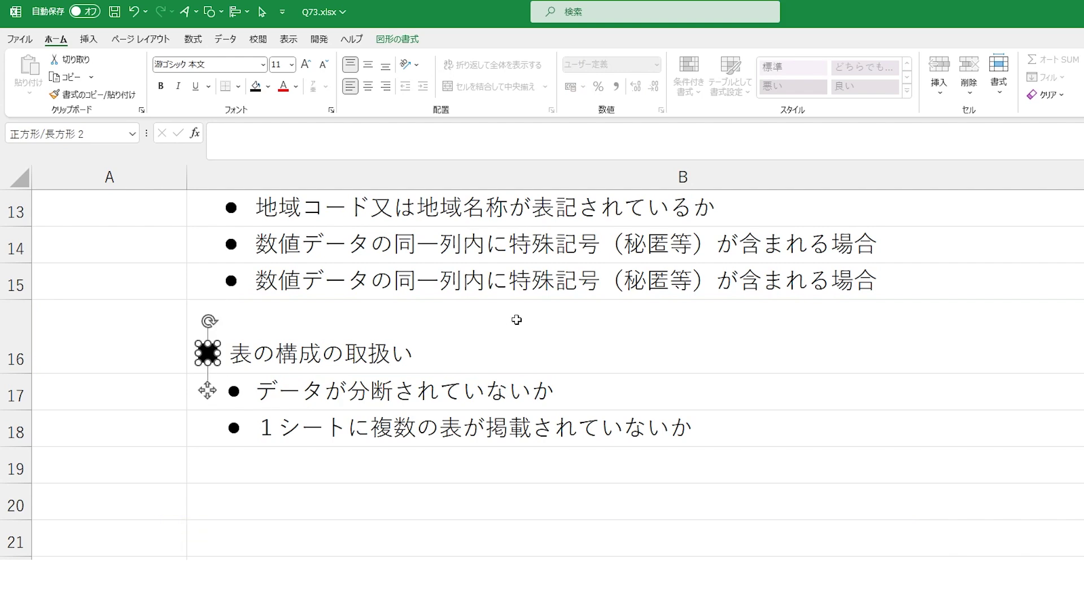
pyautogui.click(578, 315)
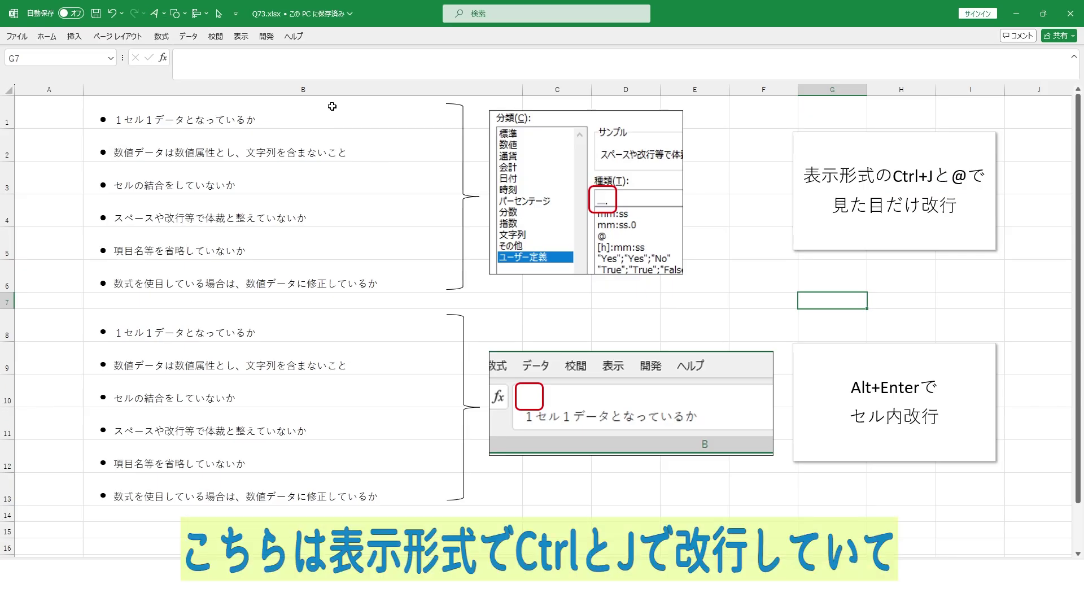
pyautogui.moveTo(331, 107); pyautogui.dragTo(328, 281)
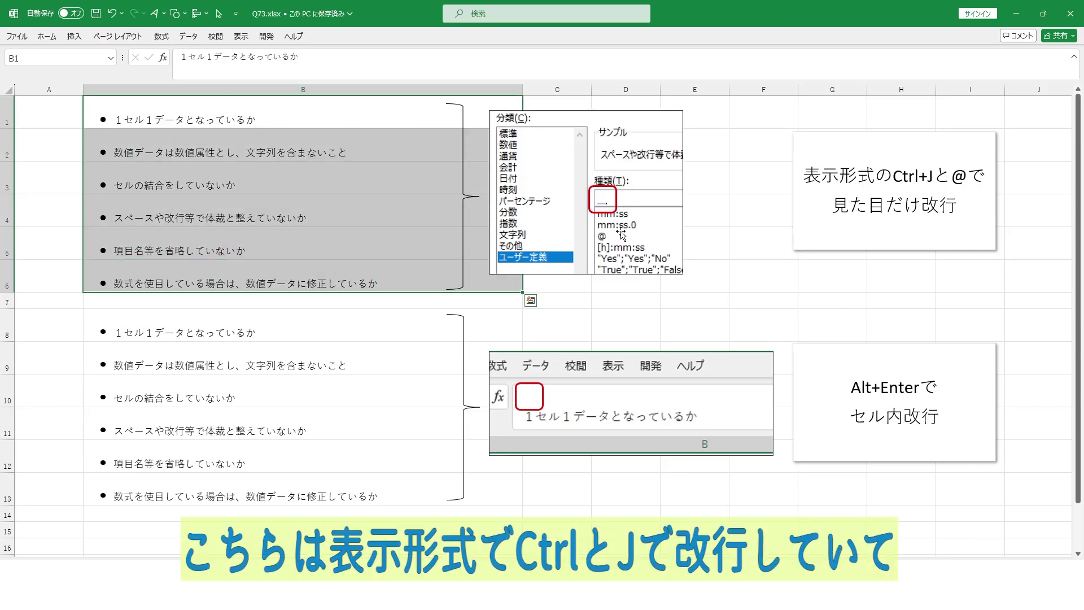
# Step: Copy column B of the comparison sheet and paste it as values only into column B of another sheet
pyautogui.moveTo(358, 331); pyautogui.dragTo(335, 495)
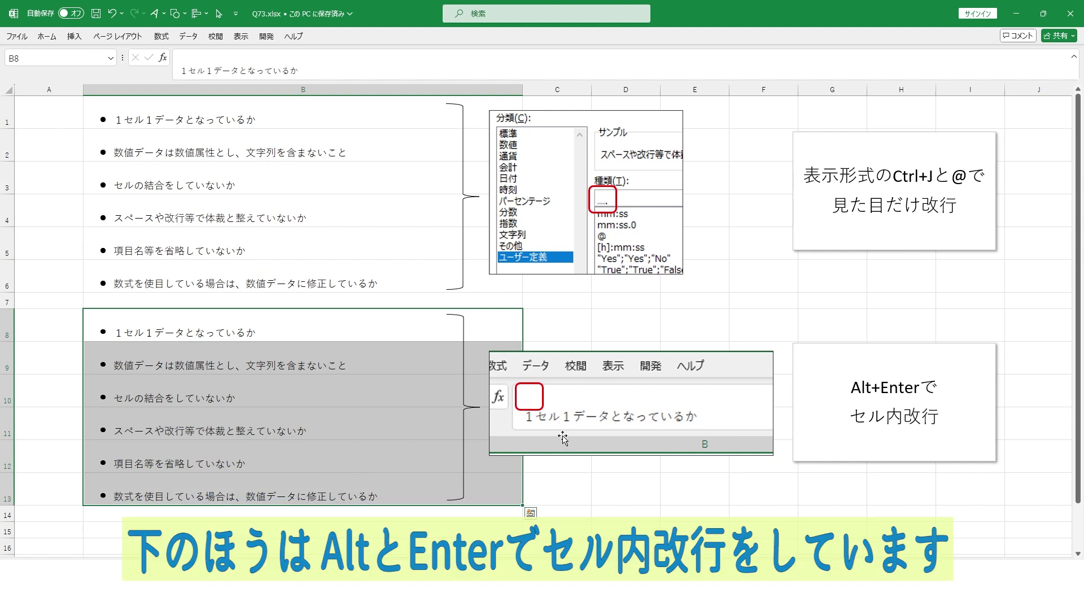
pyautogui.click(685, 322)
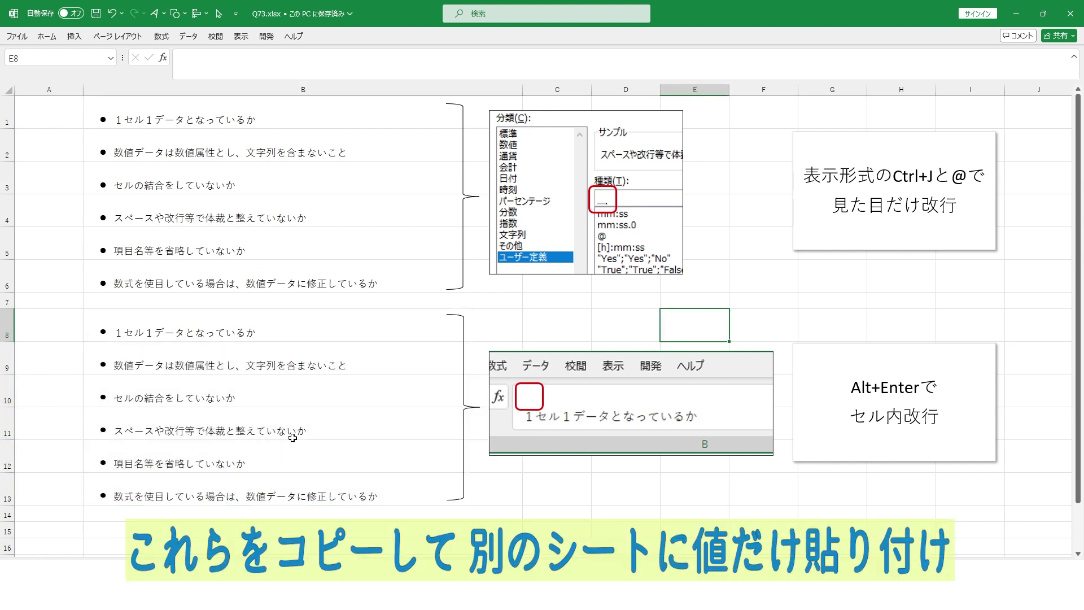
pyautogui.rightClick(314, 90)
pyautogui.click(170, 165)
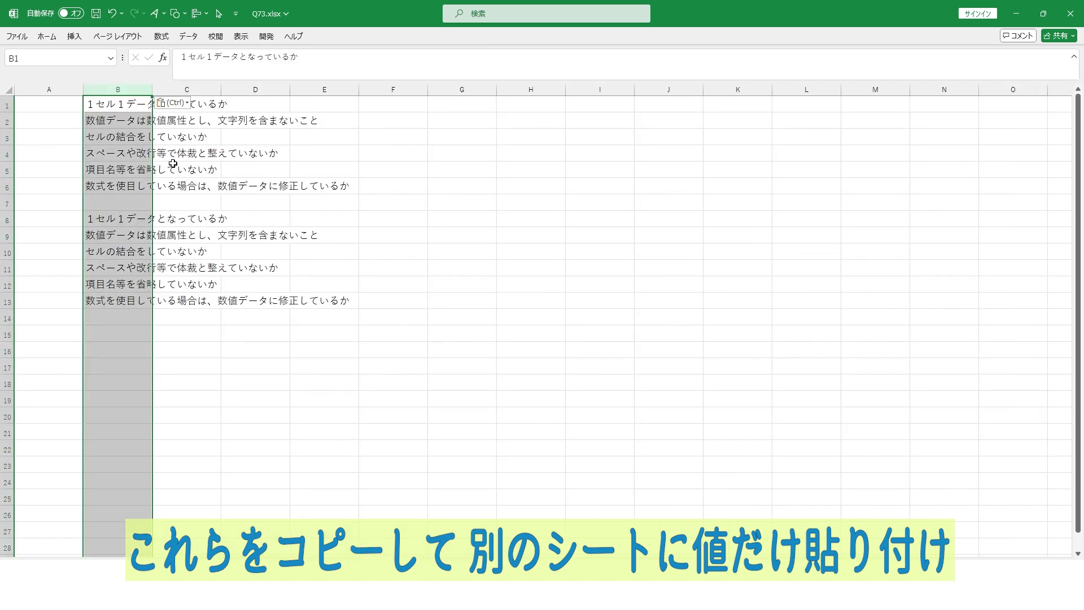
# Step: Widen column B and turn on Wrap Text for it
pyautogui.moveTo(152, 90); pyautogui.dragTo(523, 90)
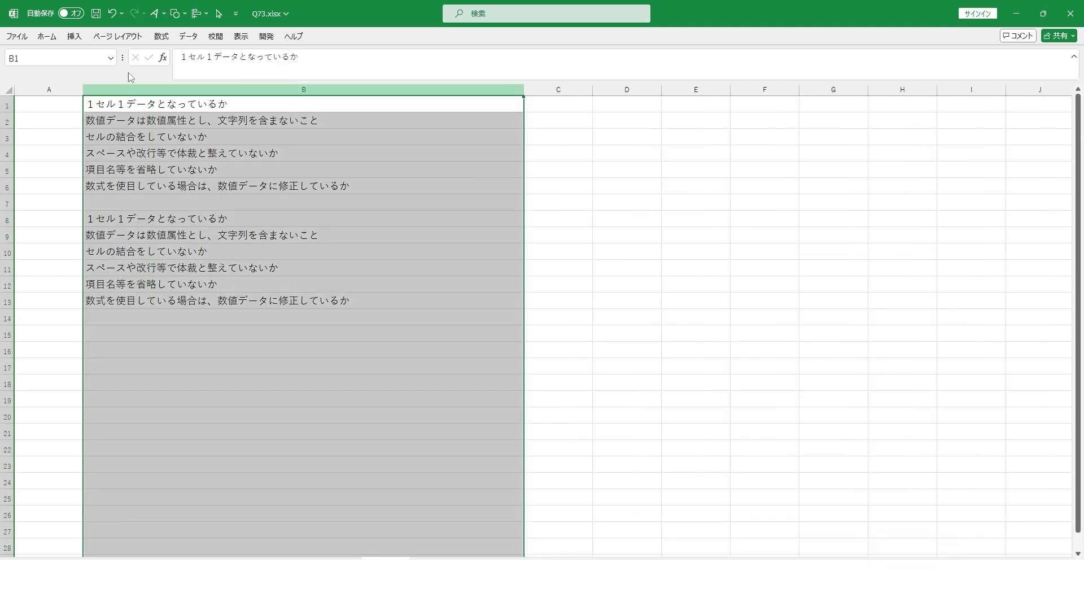
pyautogui.click(46, 37)
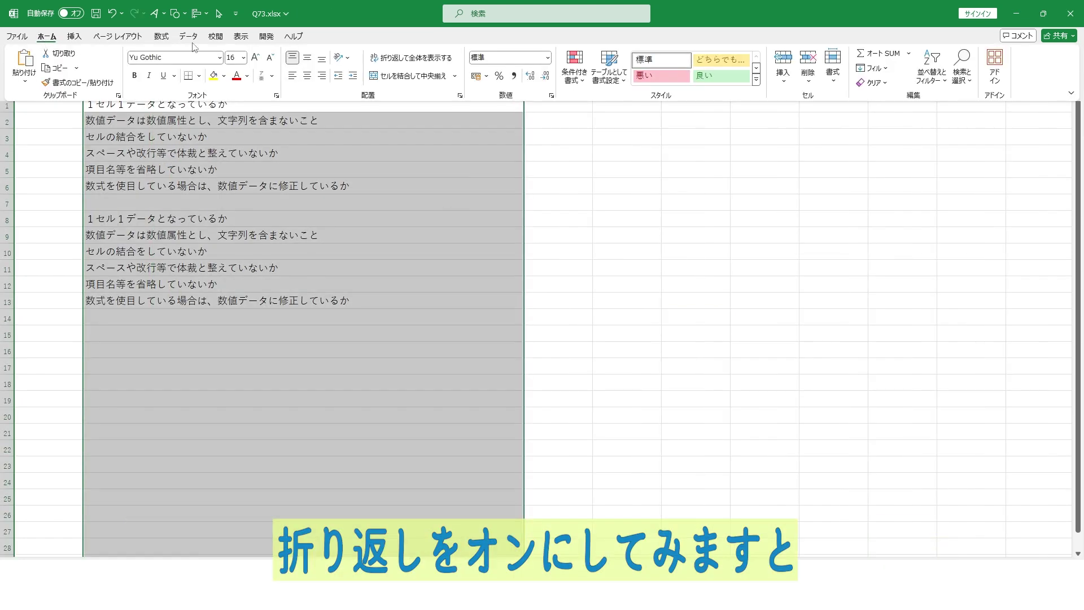
pyautogui.click(412, 57)
pyautogui.click(394, 202)
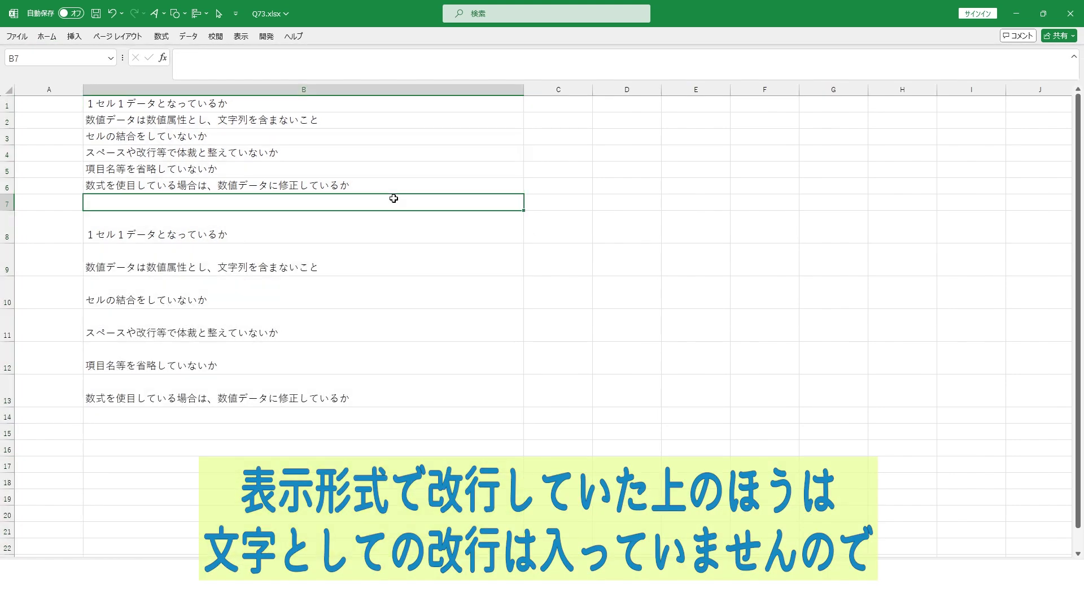
# Step: Select B1:B6 and then B8:B13 to compare format breaks with real line breaks
pyautogui.moveTo(294, 102); pyautogui.dragTo(300, 186)
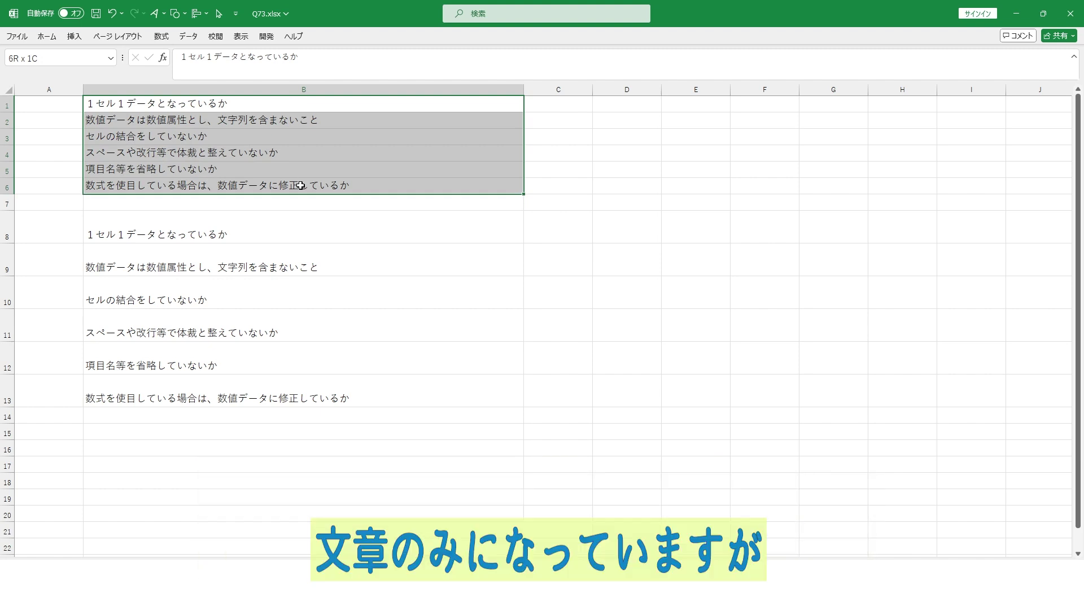
pyautogui.moveTo(301, 185); pyautogui.dragTo(300, 185)
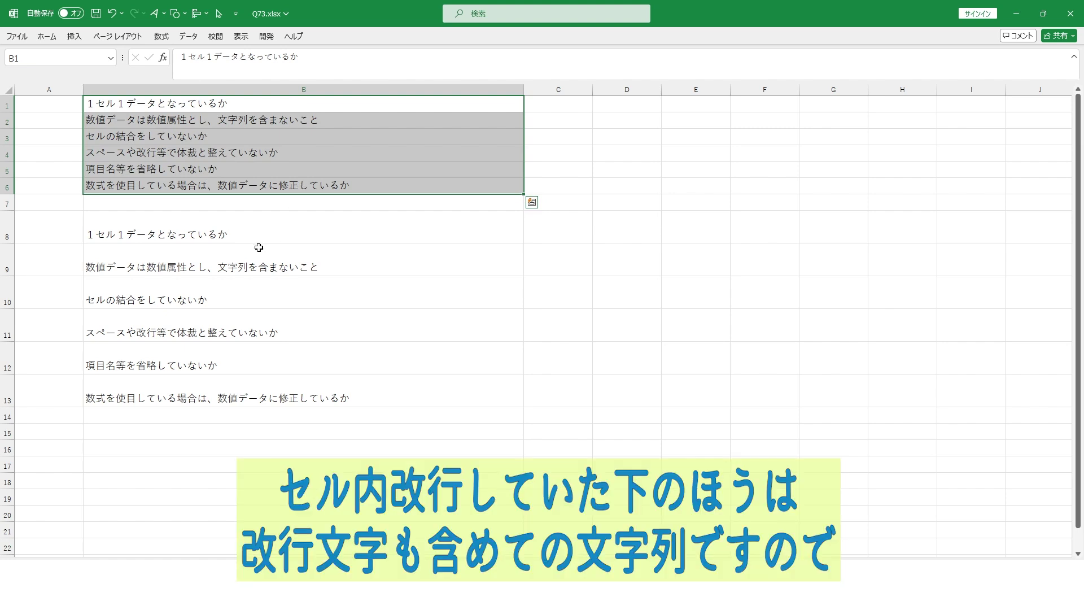
pyautogui.moveTo(224, 232); pyautogui.dragTo(241, 396)
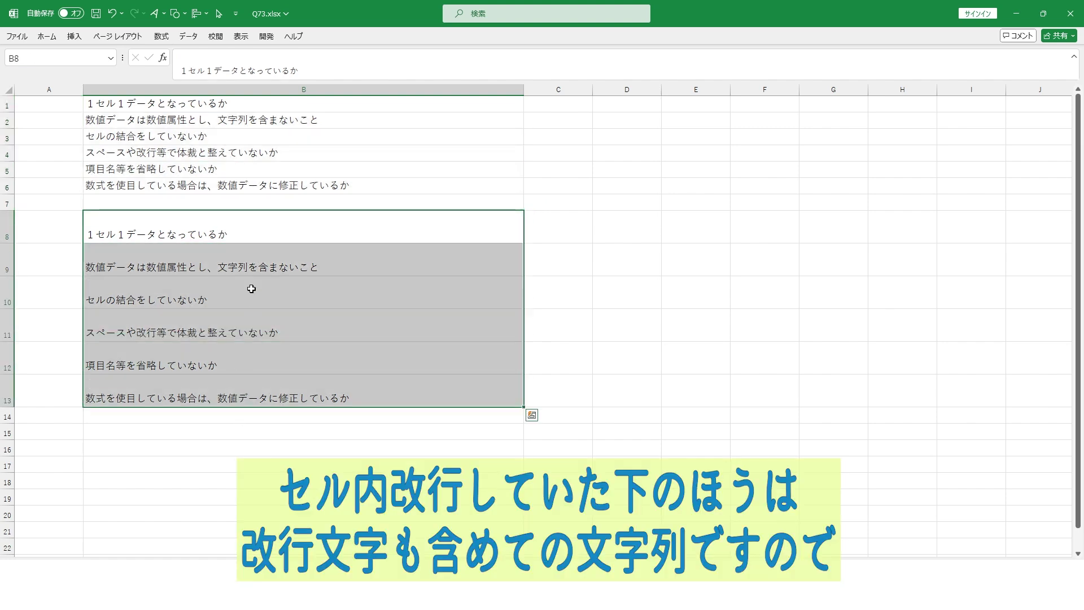
pyautogui.click(261, 224)
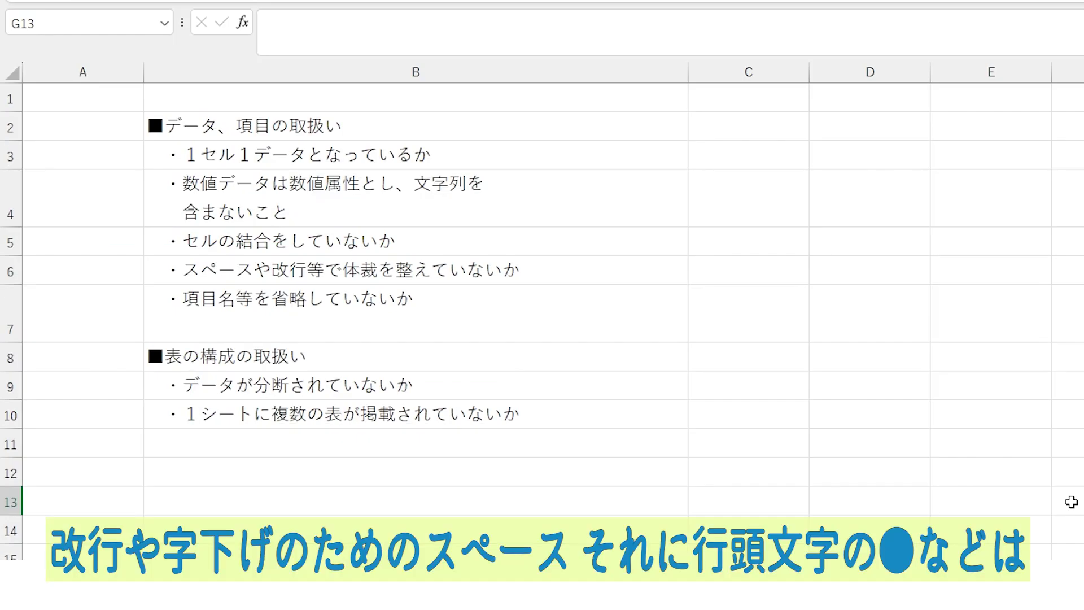
# Step: Inspect the leading ・ and space of B3's item in the formula bar without changing it
pyautogui.click(183, 164)
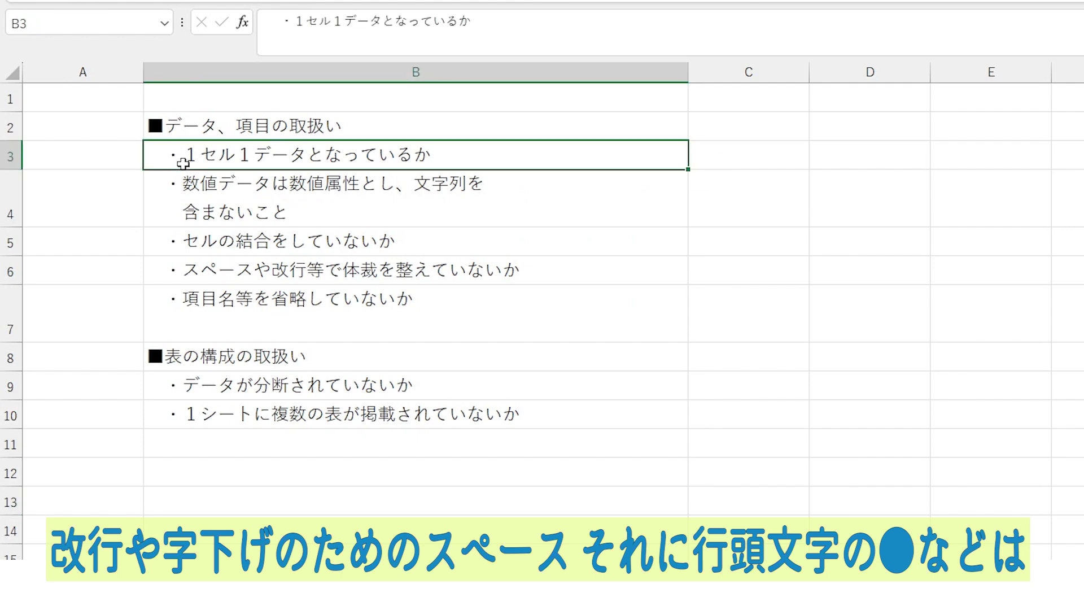
pyautogui.moveTo(294, 23); pyautogui.dragTo(252, 22)
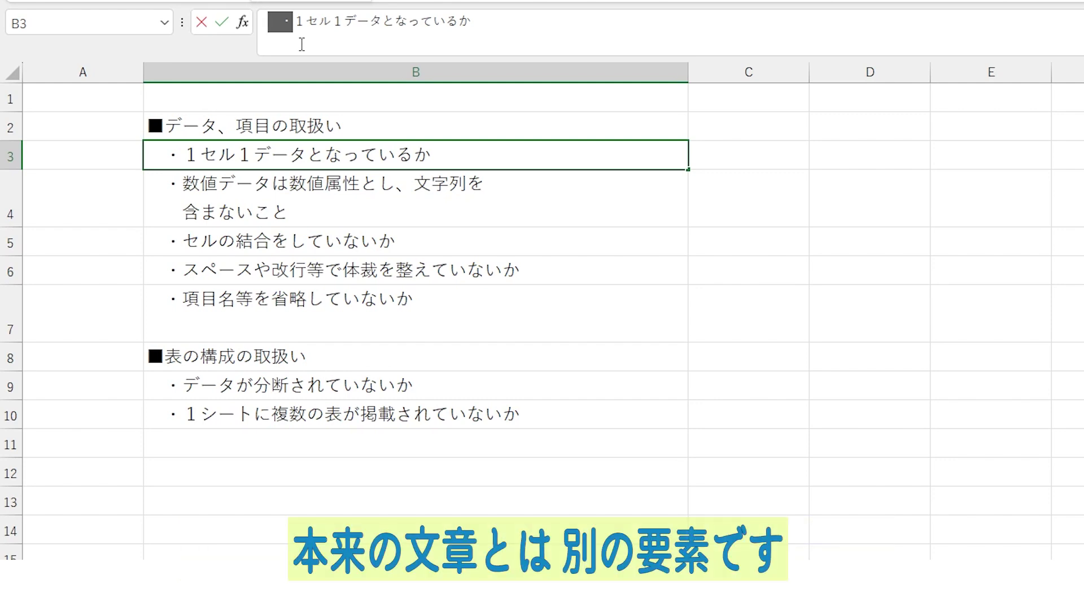
pyautogui.press('Escape')
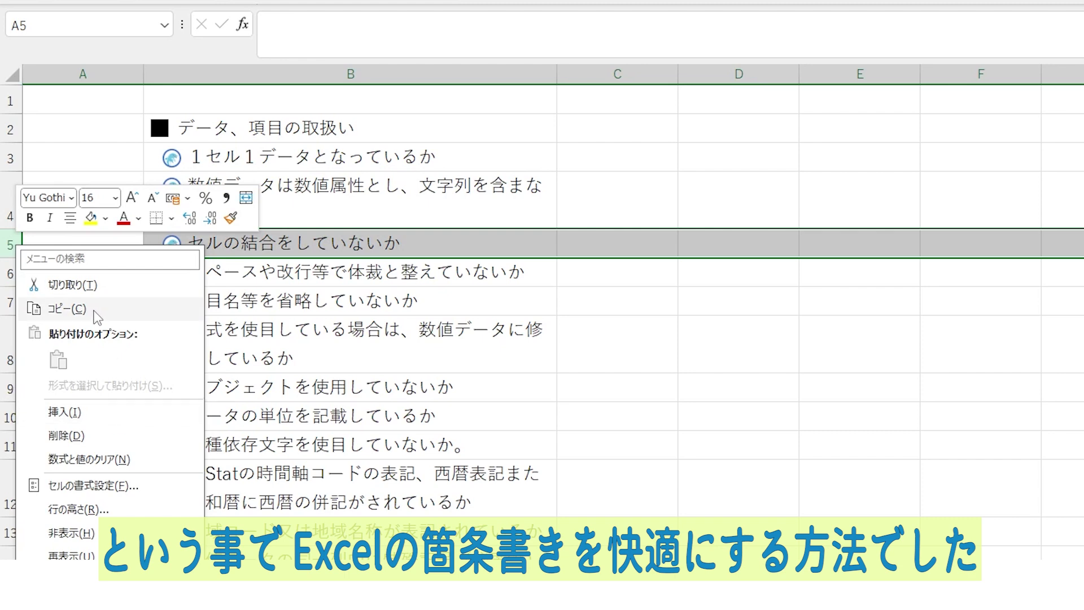
# Step: Insert a copy of row 5's セルの結合をしていないか item as a new row 6
pyautogui.click(67, 309)
pyautogui.click(11, 274)
pyautogui.rightClick(12, 274)
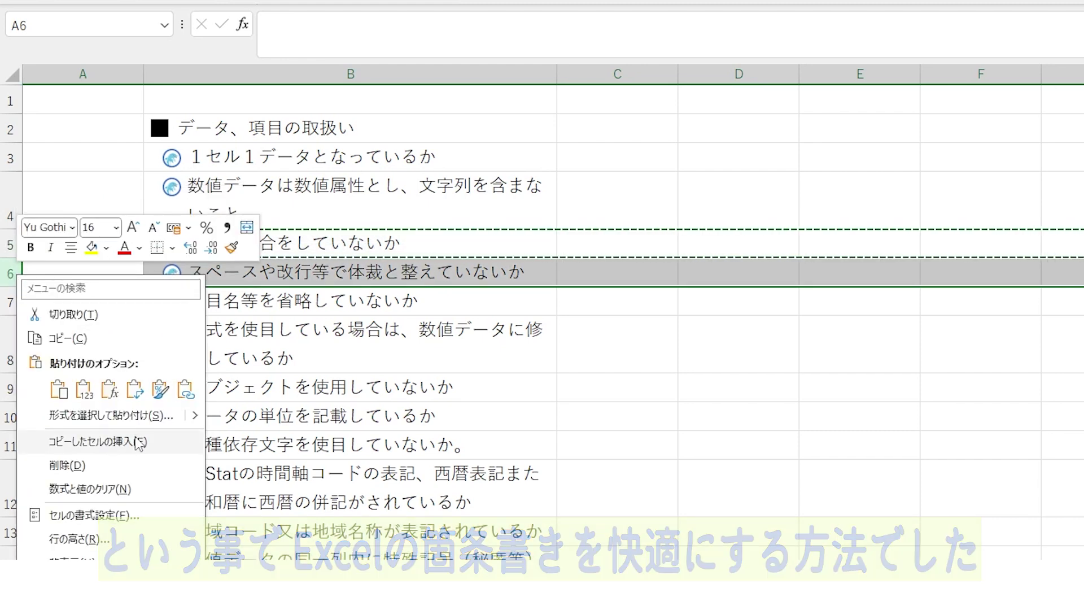
pyautogui.click(142, 432)
pyautogui.click(294, 272)
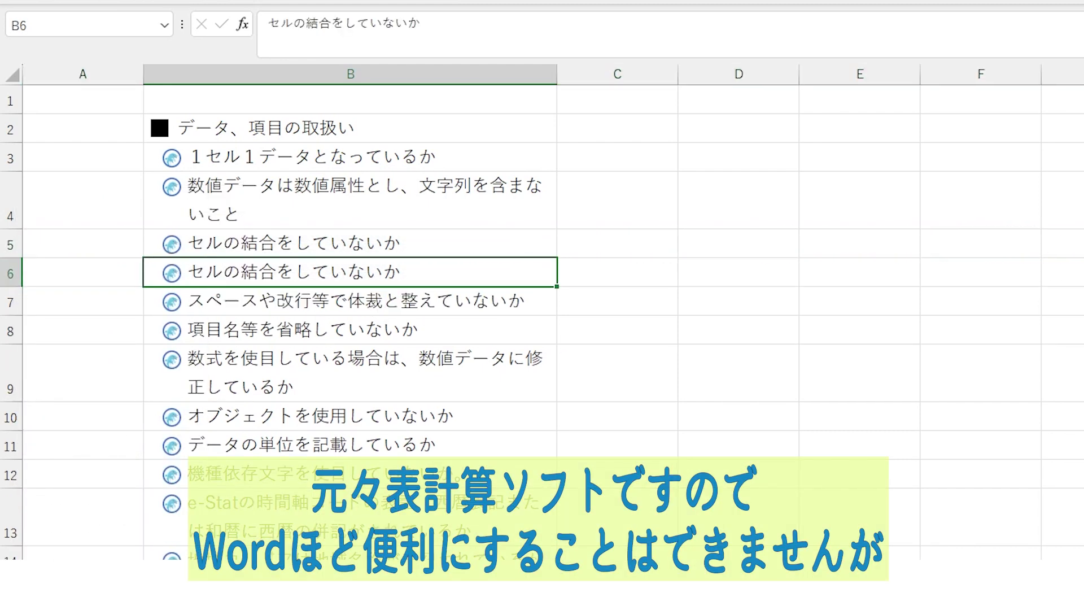
# Step: Indent B6 three steps and shift its dolphin icon right to match
pyautogui.click(70, 1)
pyautogui.click(531, 52)
pyautogui.click(534, 56)
pyautogui.click(533, 57)
pyautogui.click(174, 273)
pyautogui.click(175, 274)
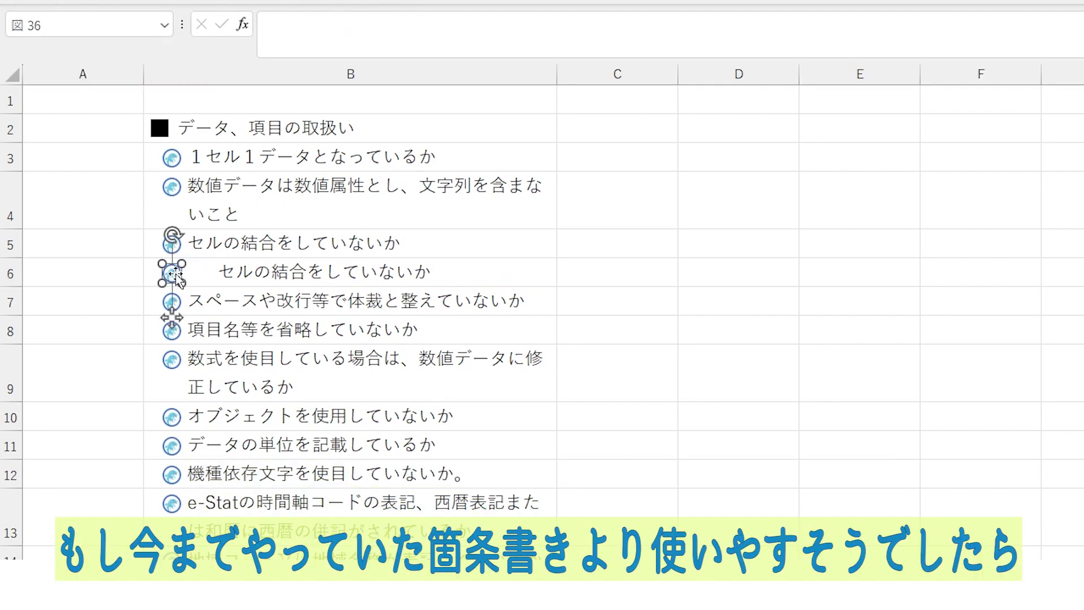
pyautogui.moveTo(173, 317); pyautogui.dragTo(201, 313)
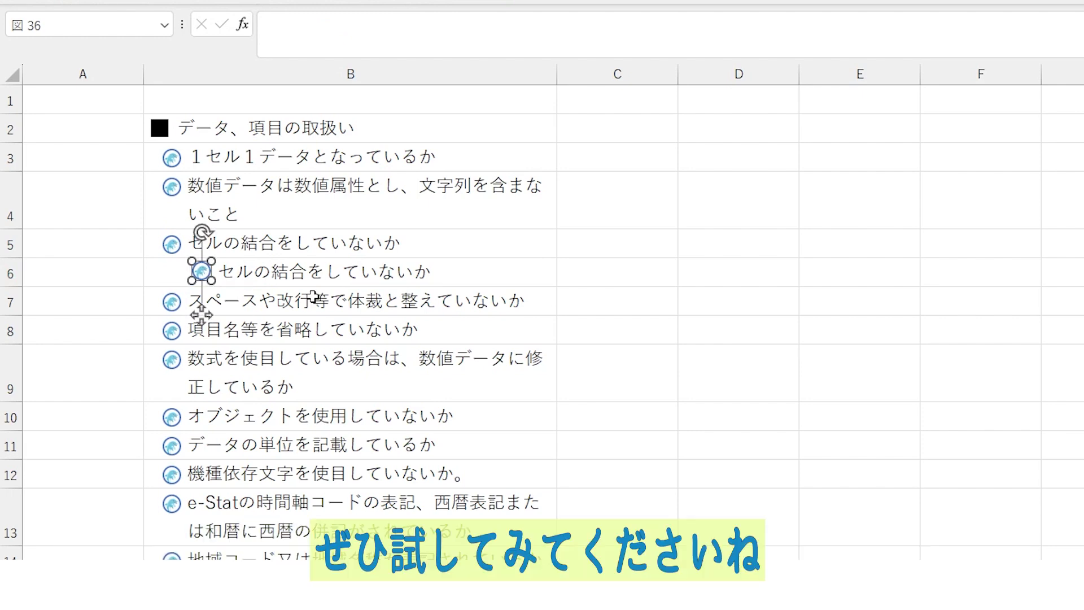
pyautogui.click(597, 226)
# Step: Replace B6's text with the thank-you sentence さいごまでごしちょういただきまして、ありがとうございました。
pyautogui.click(398, 273)
pyautogui.press('Delete')
pyautogui.write('さいごmまでごしちょういただきまして、ありg')
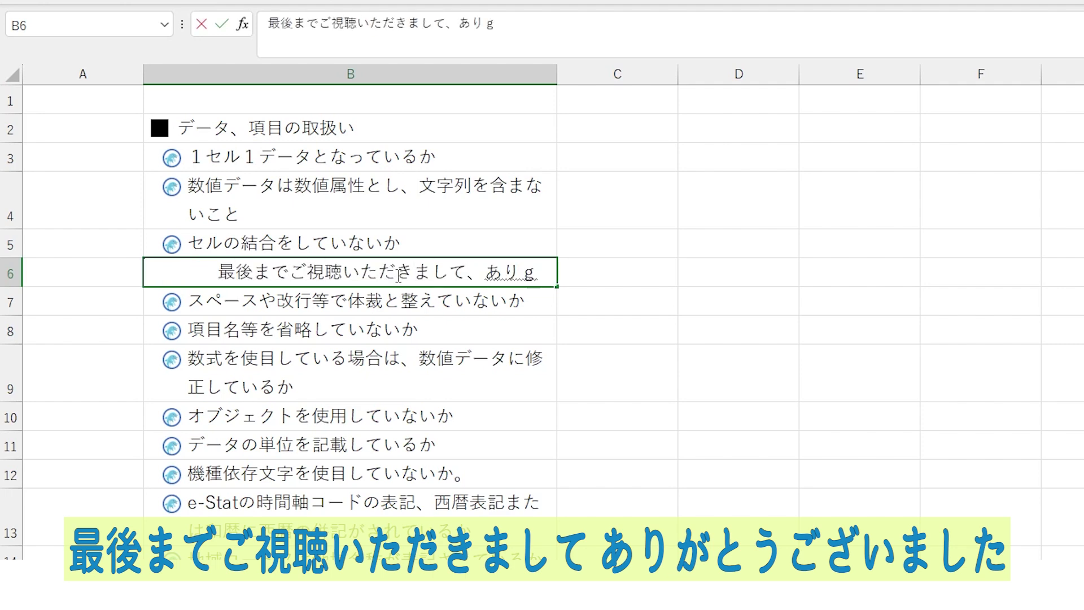
pyautogui.write('がとうございました。')
pyautogui.press('Return')
# Step: Extend B6 with the request to subscribe, comment and share, ending とてもうれしいです。
pyautogui.click(398, 276)
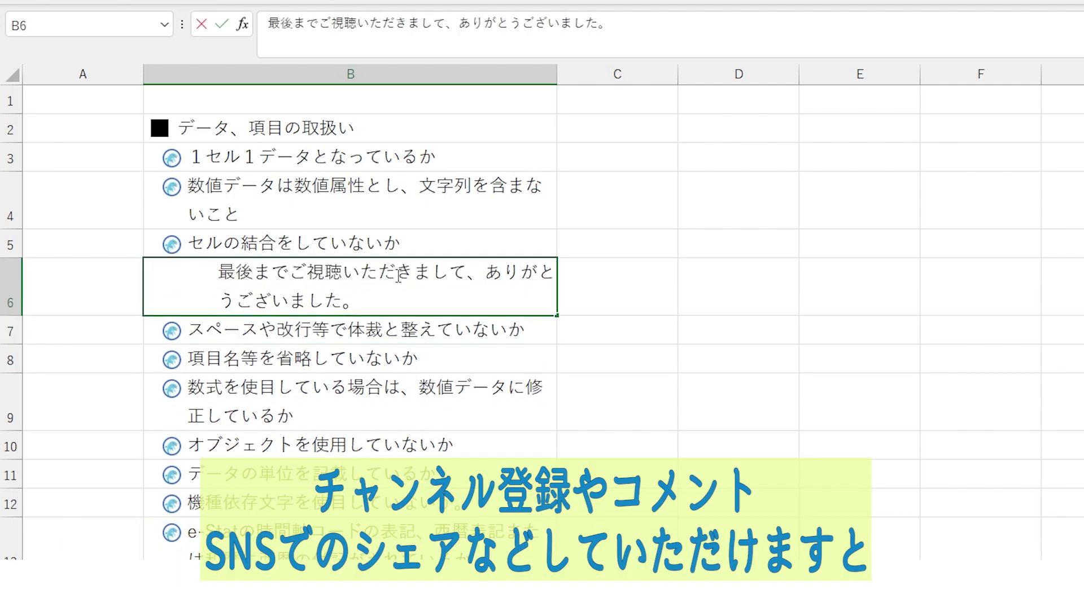
pyautogui.write('ちゃんねるとうろくやこめnんと、SNSでのsyしぇあなどしていただけますと')
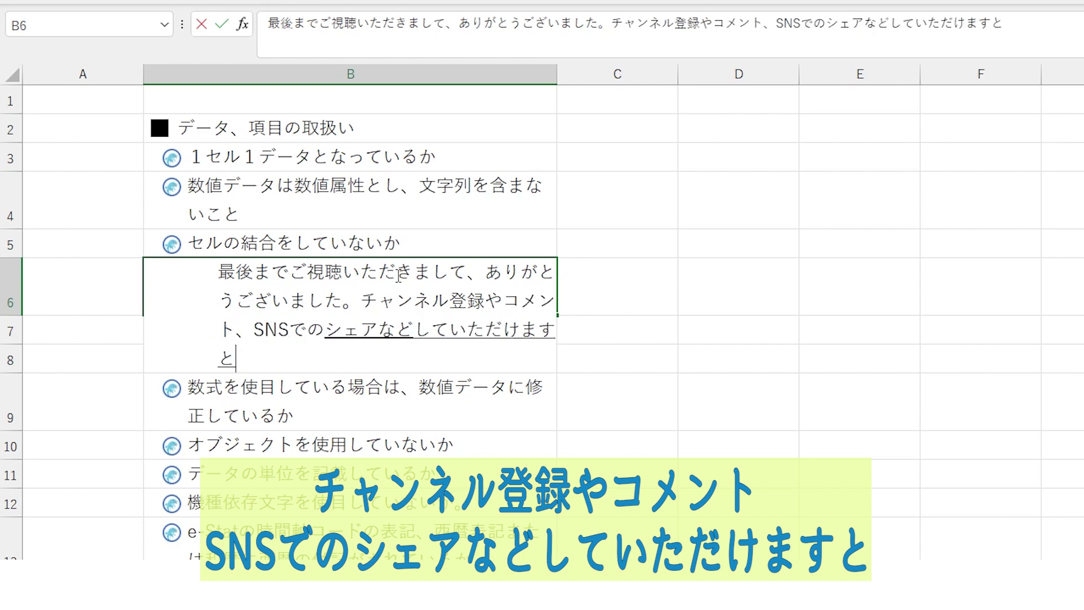
pyautogui.press('Return')
pyautogui.write('とてもうれしいです。')
pyautogui.press('Return')
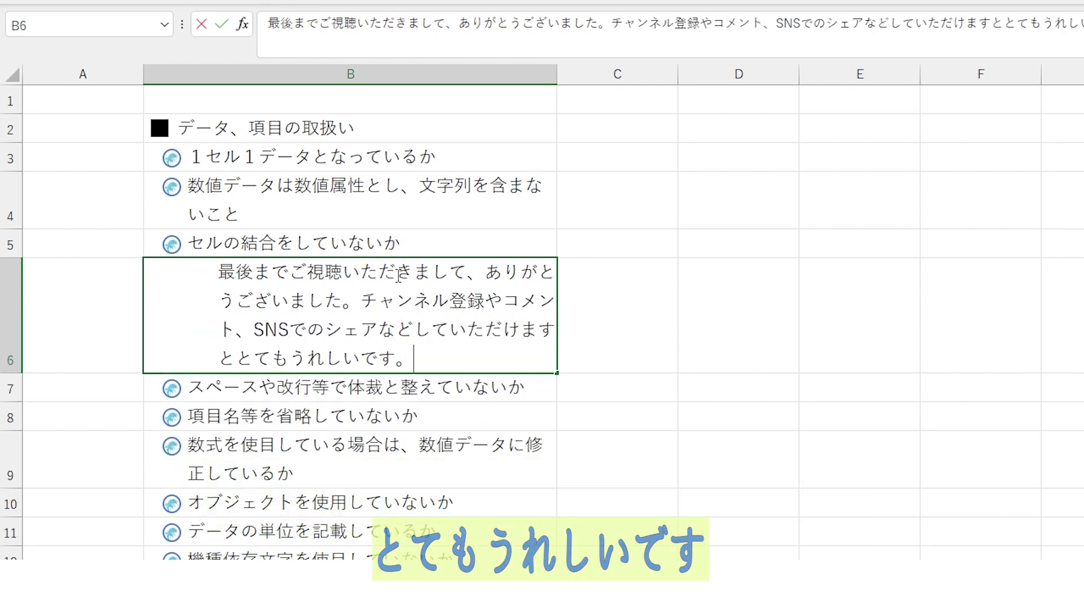
pyautogui.press('Return')
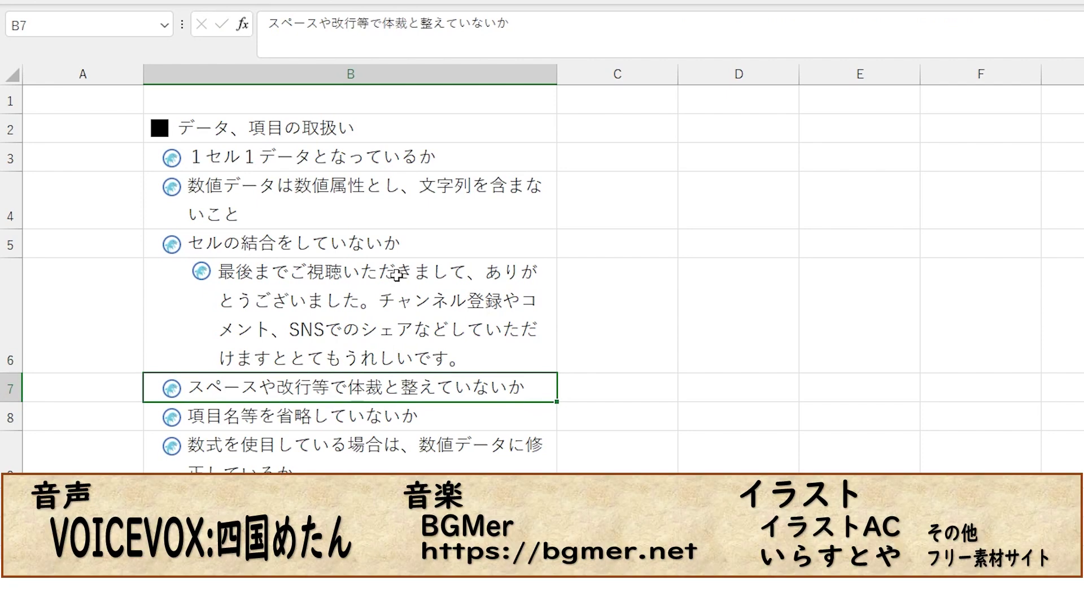